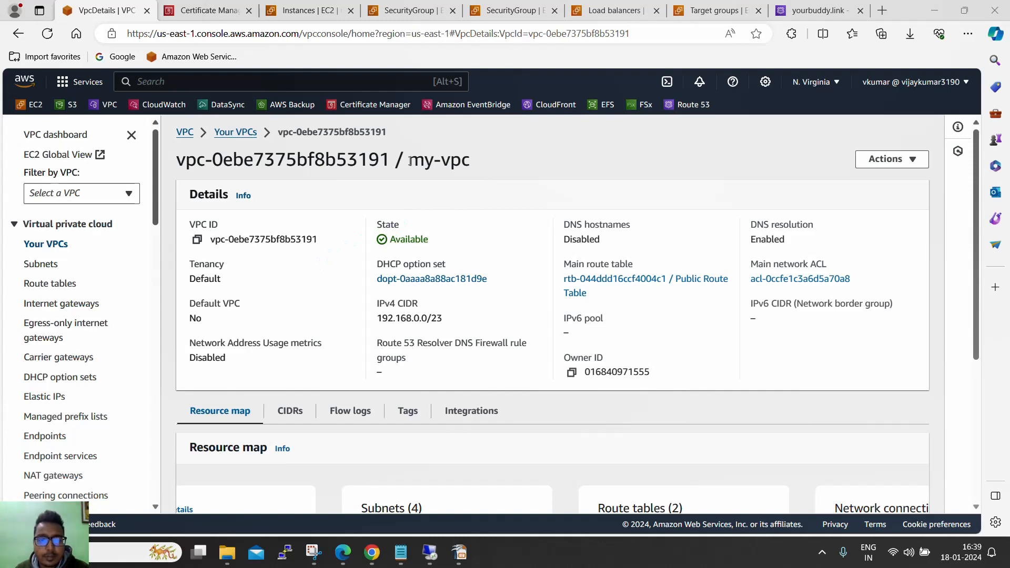
Step: Examine the details of my-vpc and its resource map of subnets, route tables and network connections
{"action": "left_click_drag", "start_coordinate": [410, 161], "coordinate": [493, 160]}
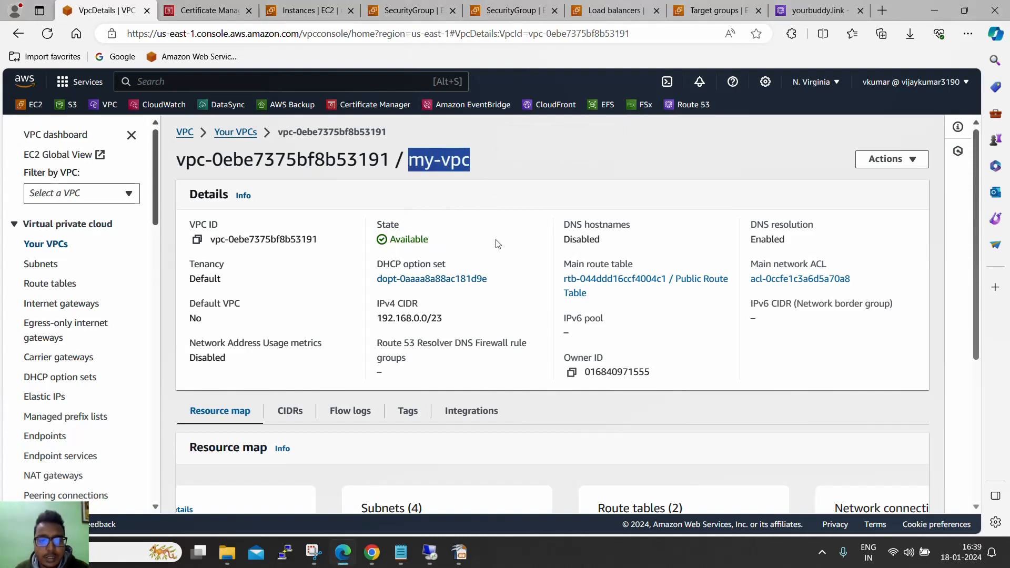
{"action": "scroll", "coordinate": [497, 244], "scroll_direction": "down", "scroll_amount": 5}
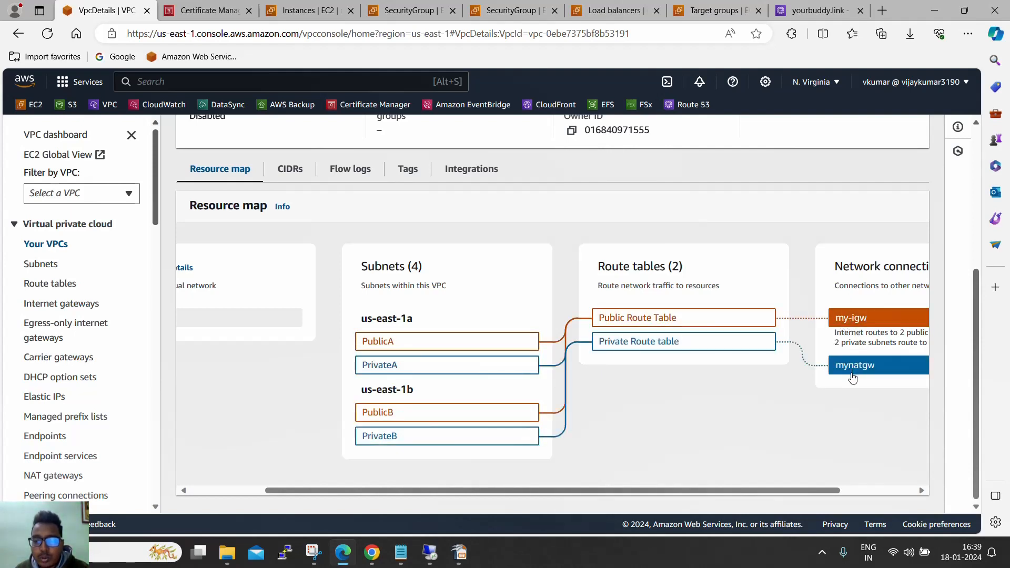
{"action": "left_click", "coordinate": [245, 491]}
{"action": "scroll", "coordinate": [345, 329], "scroll_direction": "up", "scroll_amount": 2}
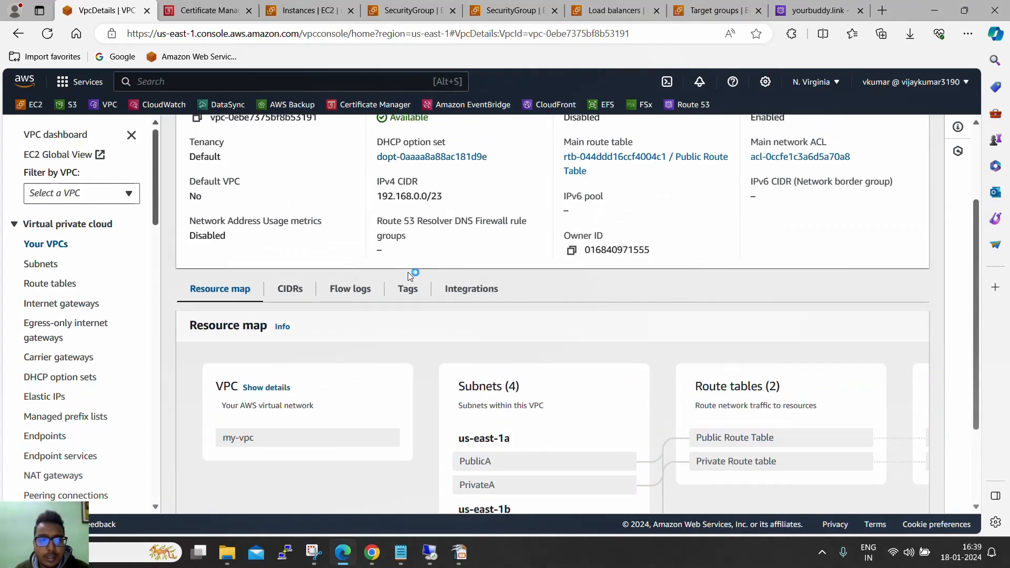
{"action": "scroll", "coordinate": [408, 272], "scroll_direction": "up", "scroll_amount": 2}
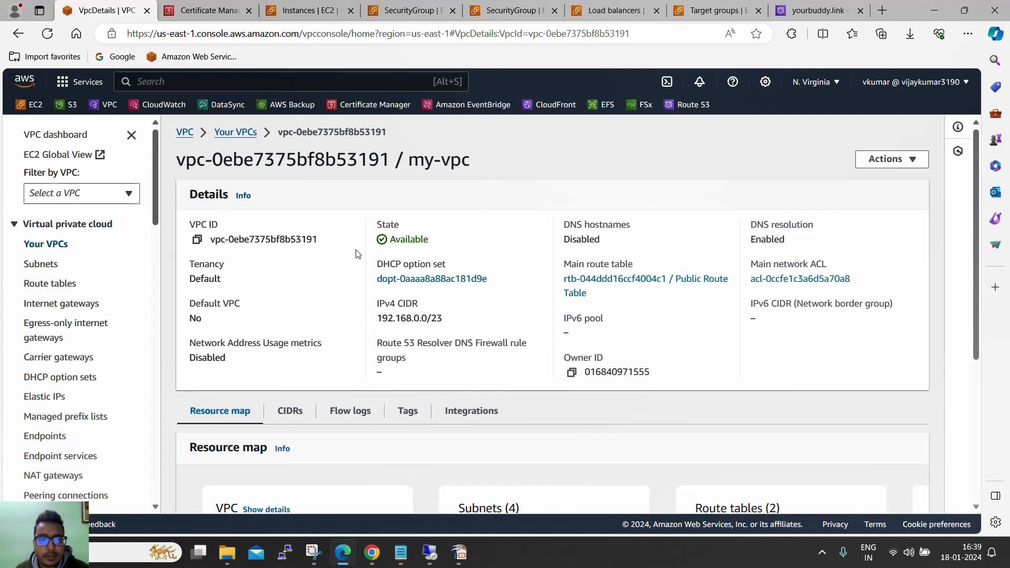
Step: View the certificate list in Certificate Manager and copy the issued certificate's domain name
{"action": "left_click", "coordinate": [208, 11]}
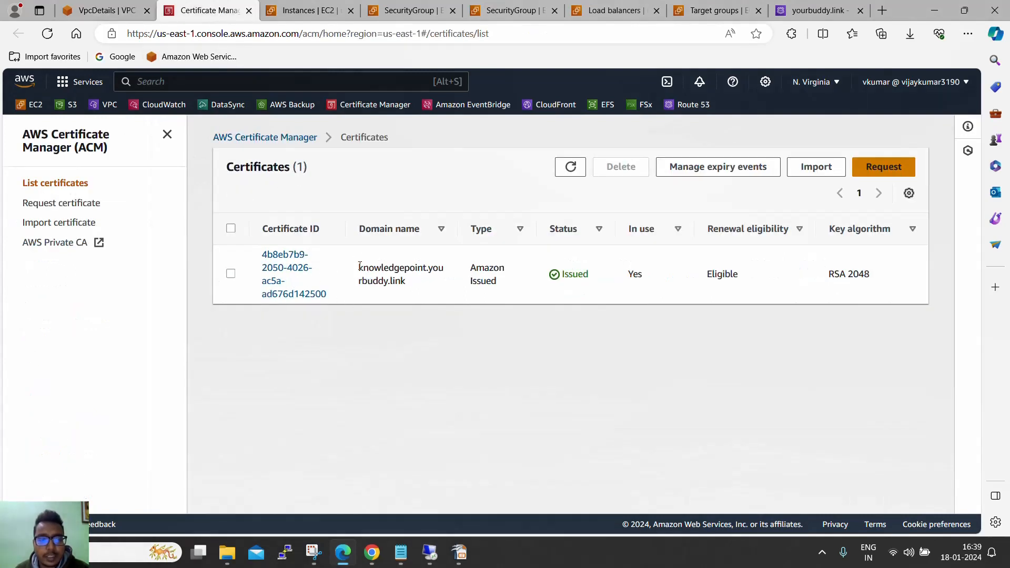
{"action": "left_click_drag", "start_coordinate": [360, 265], "coordinate": [423, 284]}
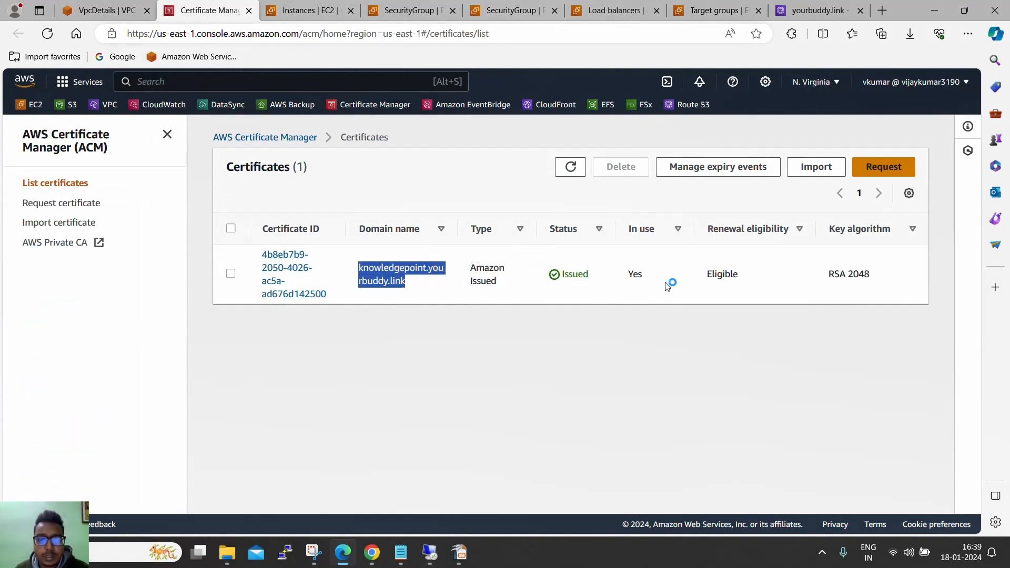
{"action": "left_click", "coordinate": [422, 291]}
{"action": "left_click_drag", "start_coordinate": [403, 282], "coordinate": [360, 267]}
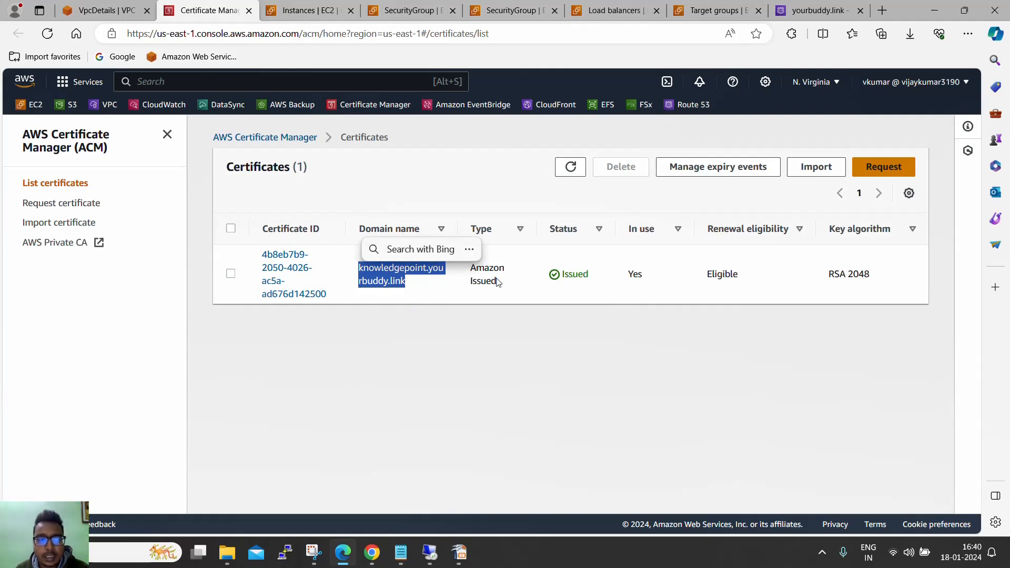
{"action": "key", "text": "ctrl+c"}
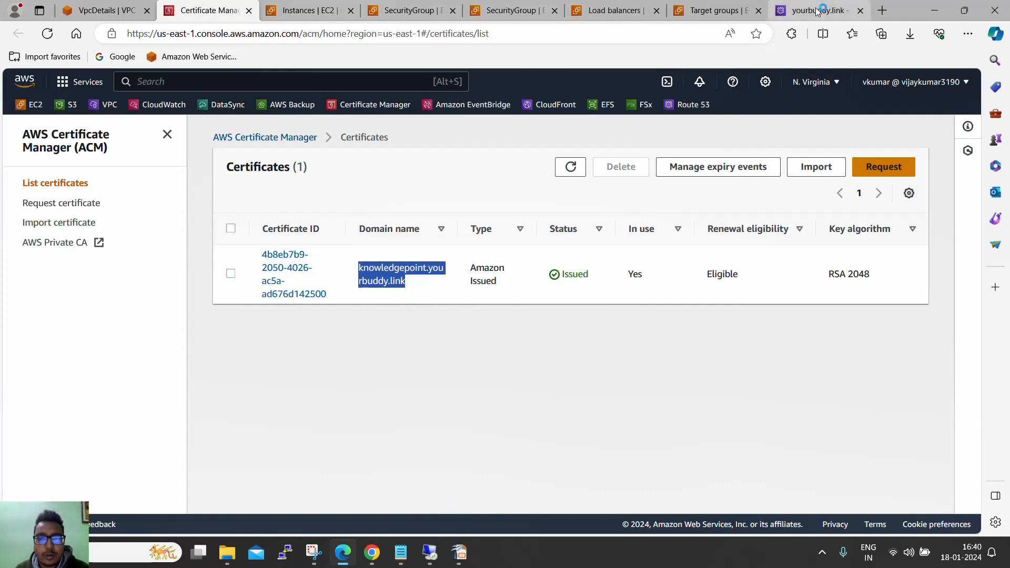
Step: Place the Route 53 page directly after Certificate Manager and copy the yourbuddy.link name from the hosted zones list
{"action": "left_click_drag", "start_coordinate": [817, 11], "coordinate": [308, 11]}
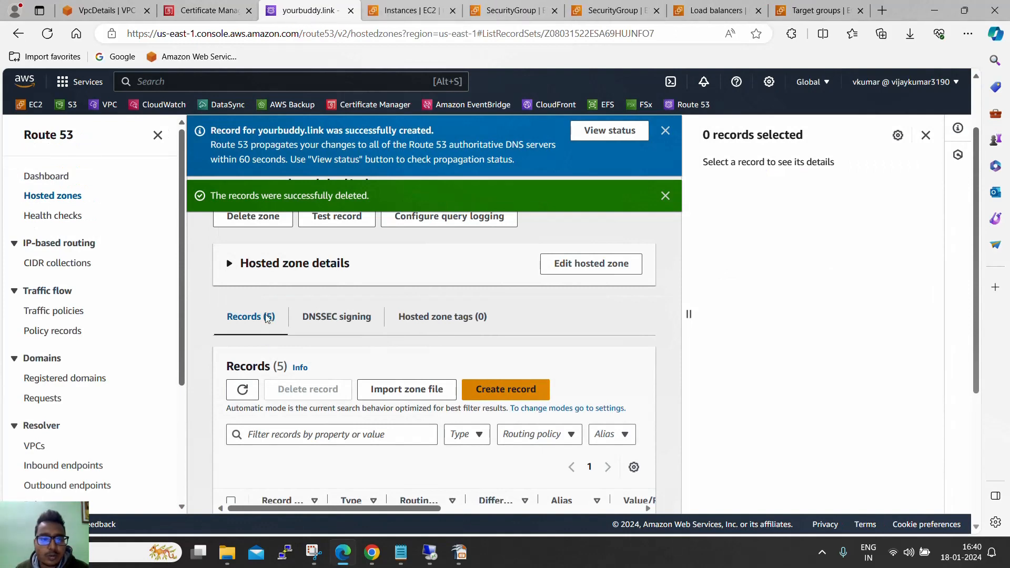
{"action": "left_click", "coordinate": [66, 178]}
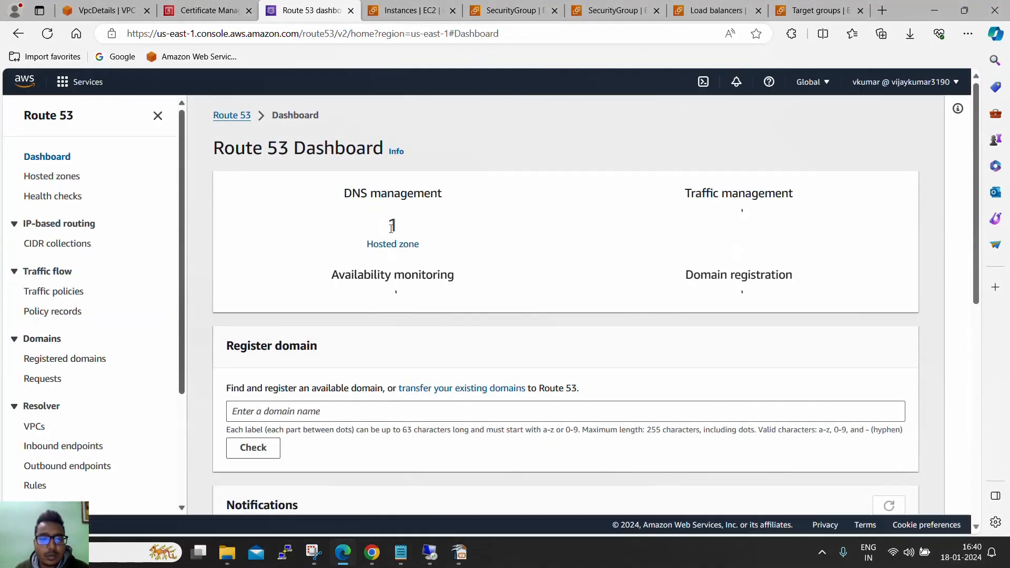
{"action": "left_click", "coordinate": [396, 245]}
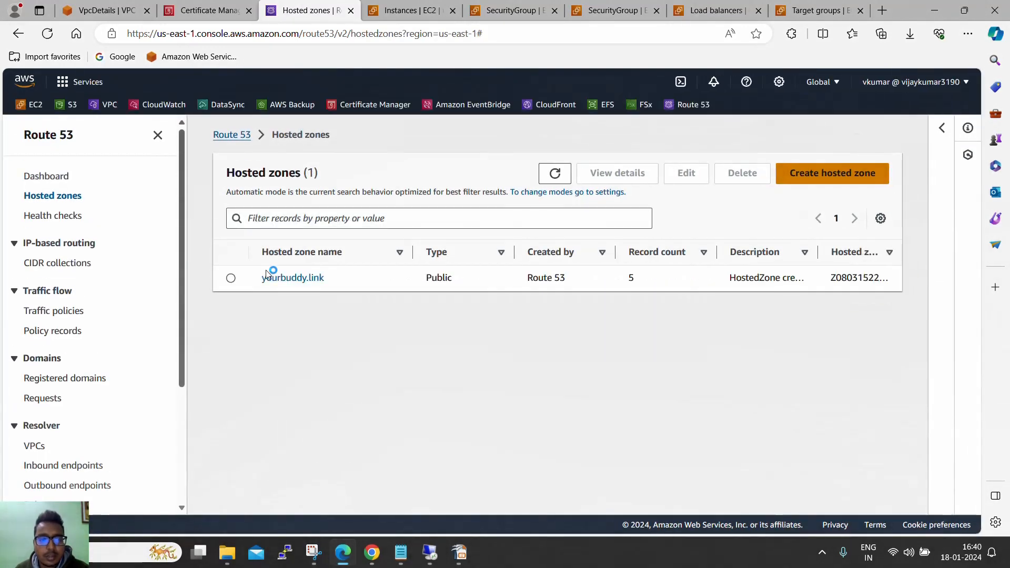
{"action": "left_click_drag", "start_coordinate": [326, 279], "coordinate": [263, 284]}
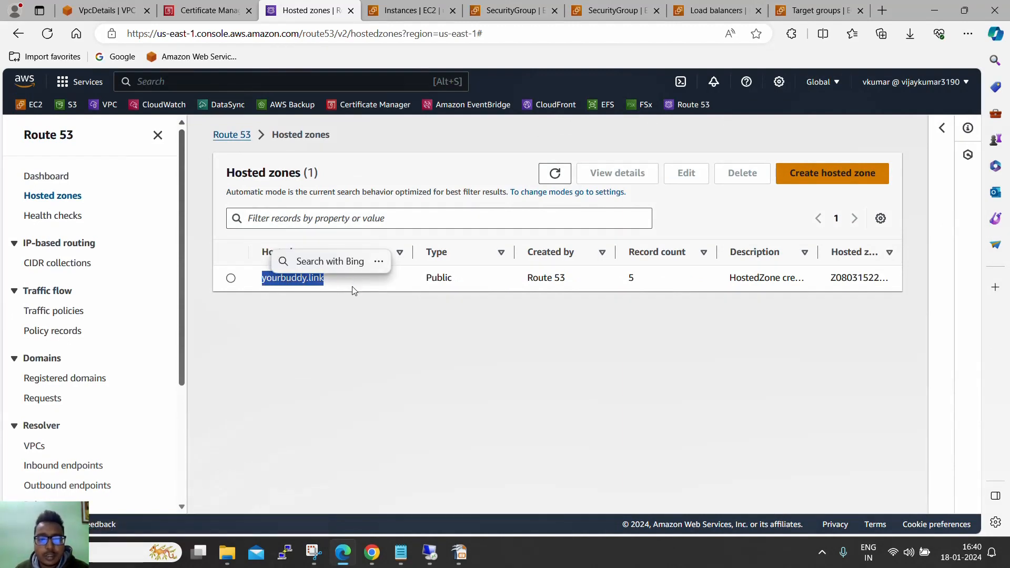
{"action": "key", "text": "ctrl+c"}
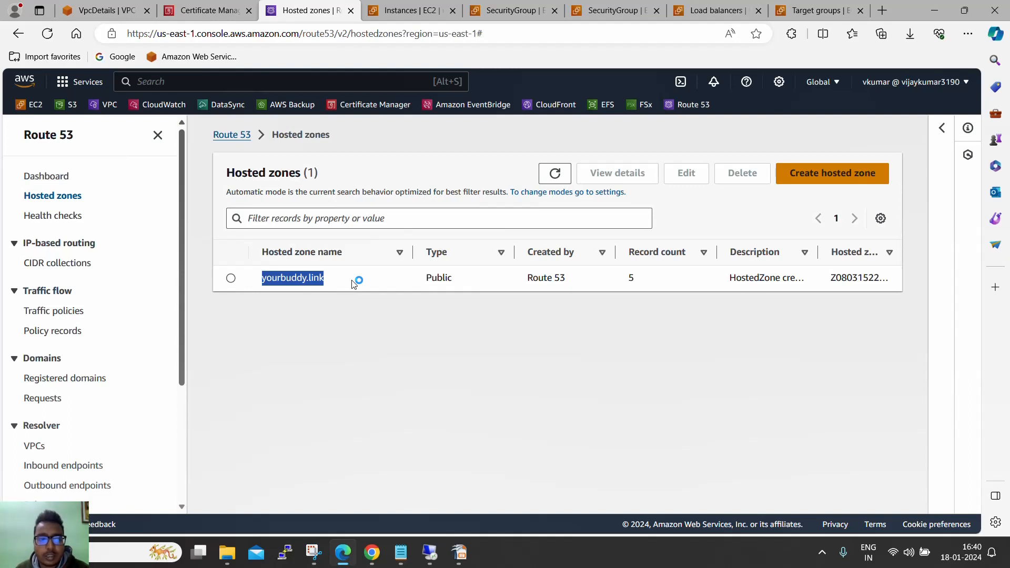
Step: Open the yourbuddy.link hosted zone and review its DNS records
{"action": "left_click", "coordinate": [293, 279]}
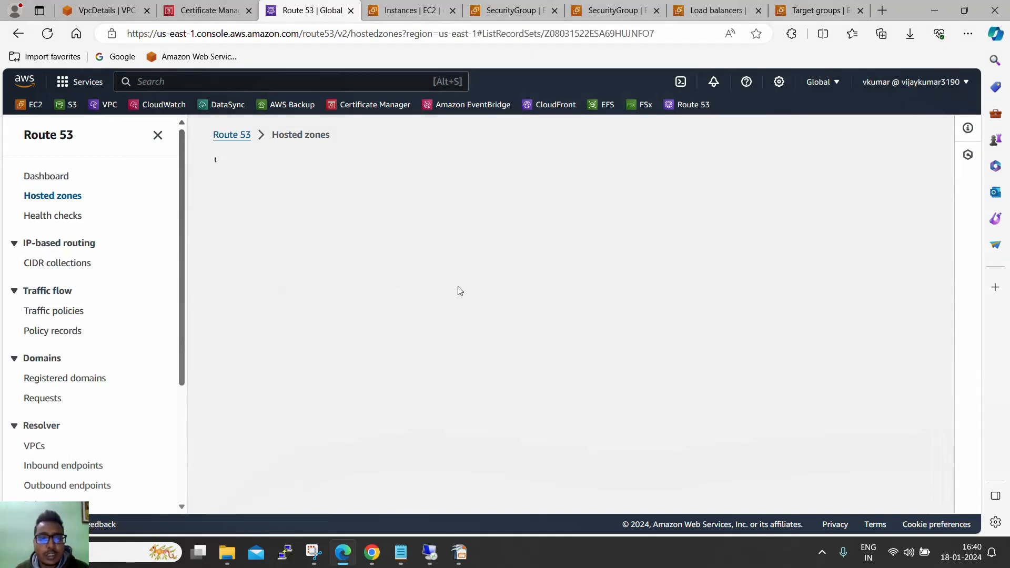
{"action": "scroll", "coordinate": [427, 326], "scroll_direction": "down", "scroll_amount": 4}
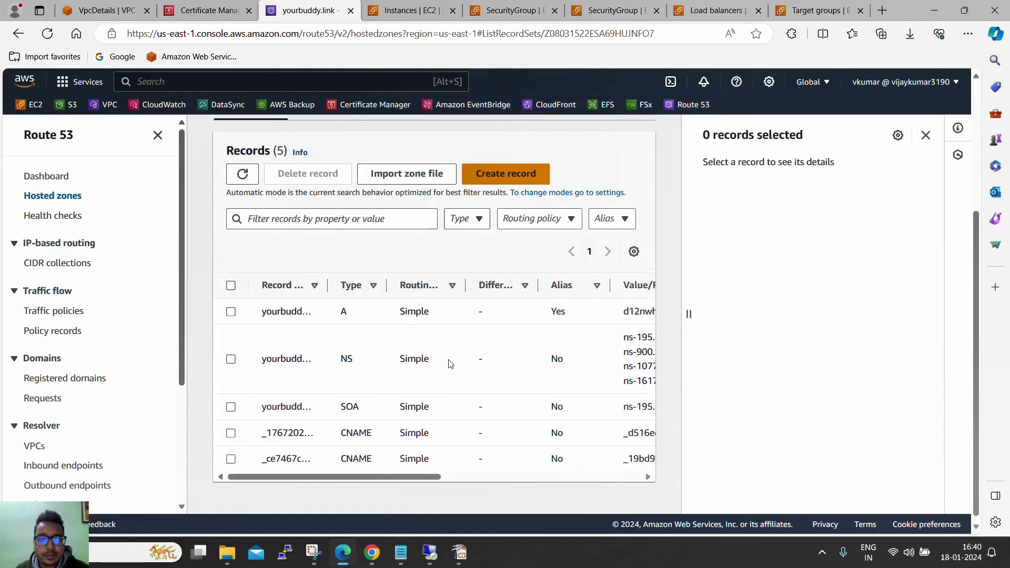
{"action": "scroll", "coordinate": [410, 350], "scroll_direction": "up", "scroll_amount": 4}
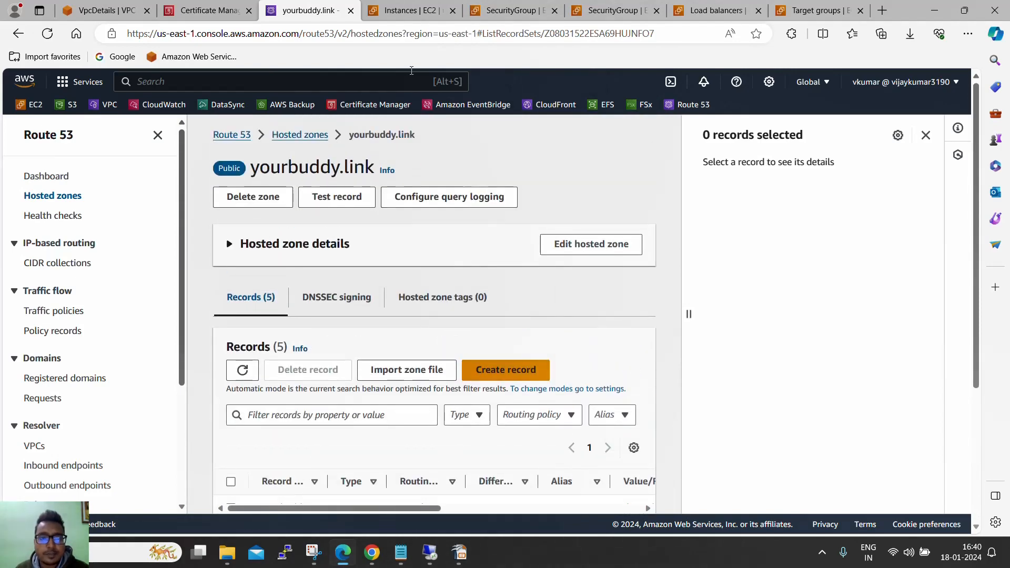
Step: View the running EC2 instances, check the LAB Testing server's remote desktop session, and return to the instance list
{"action": "left_click", "coordinate": [411, 11]}
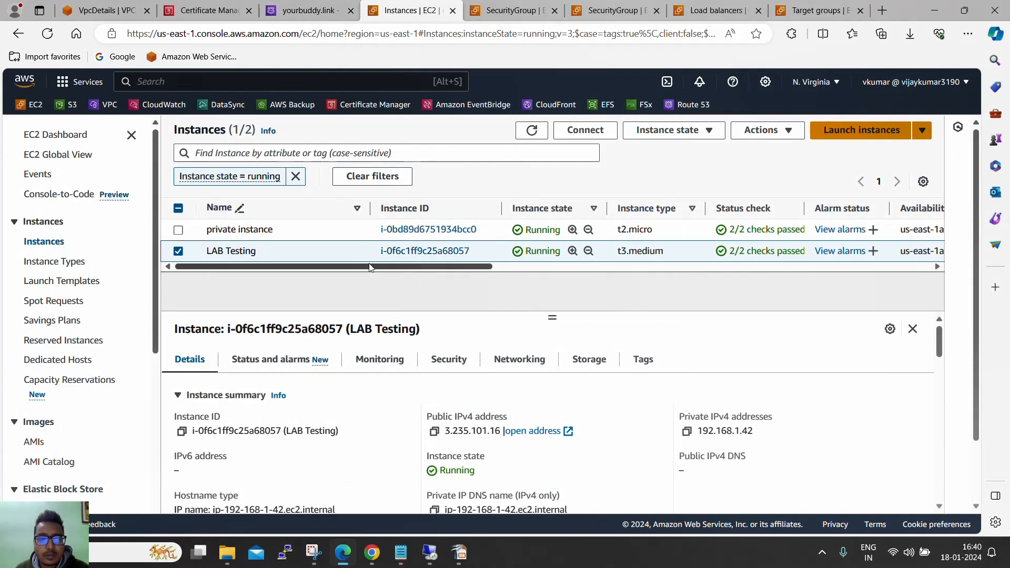
{"action": "left_click", "coordinate": [429, 553]}
{"action": "right_click", "coordinate": [404, 204]}
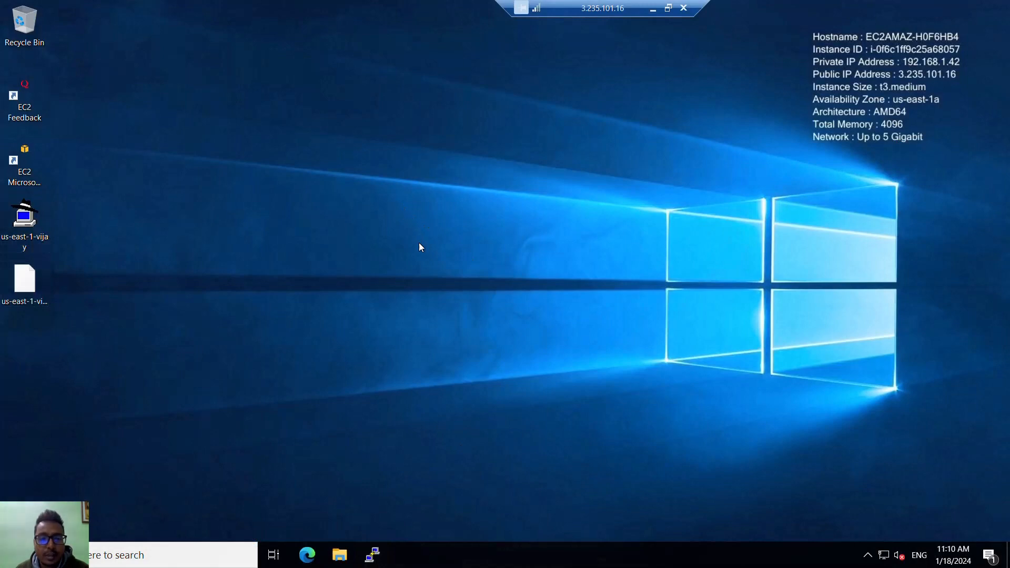
{"action": "left_click", "coordinate": [429, 247]}
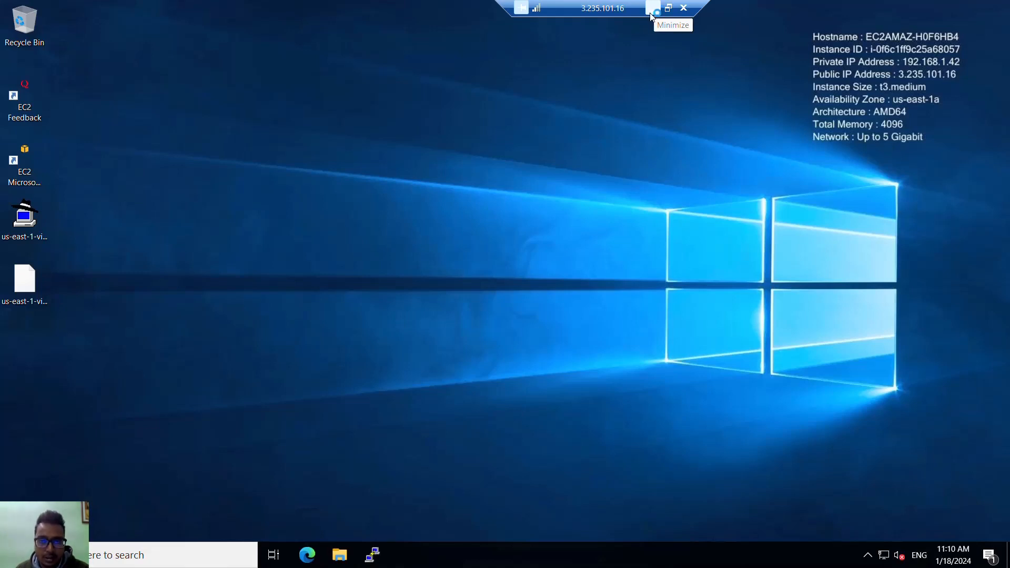
{"action": "left_click", "coordinate": [651, 13]}
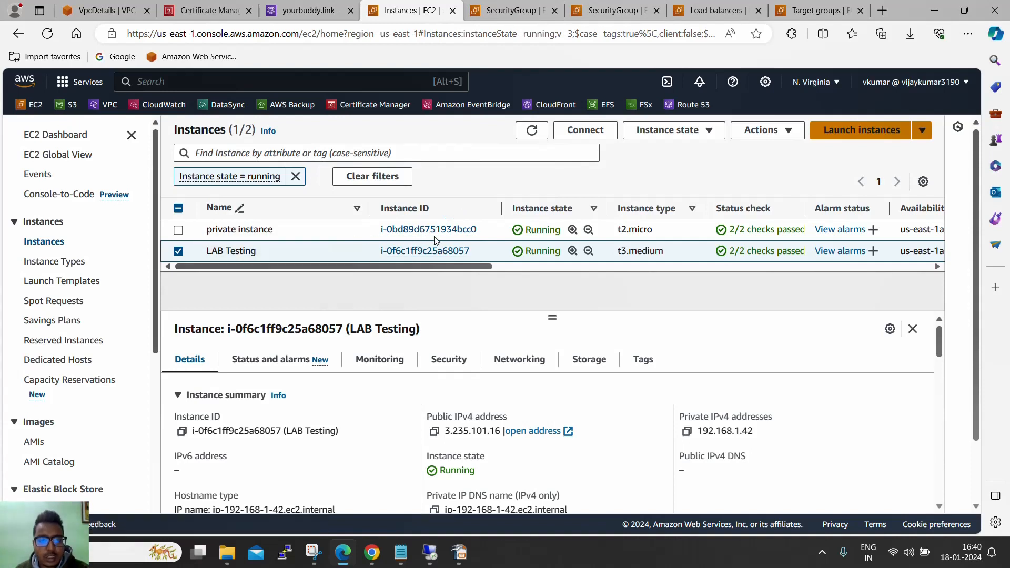
Step: Inspect the private instance's inbound security rules, including the port 22 rule and its source
{"action": "left_click", "coordinate": [498, 233]}
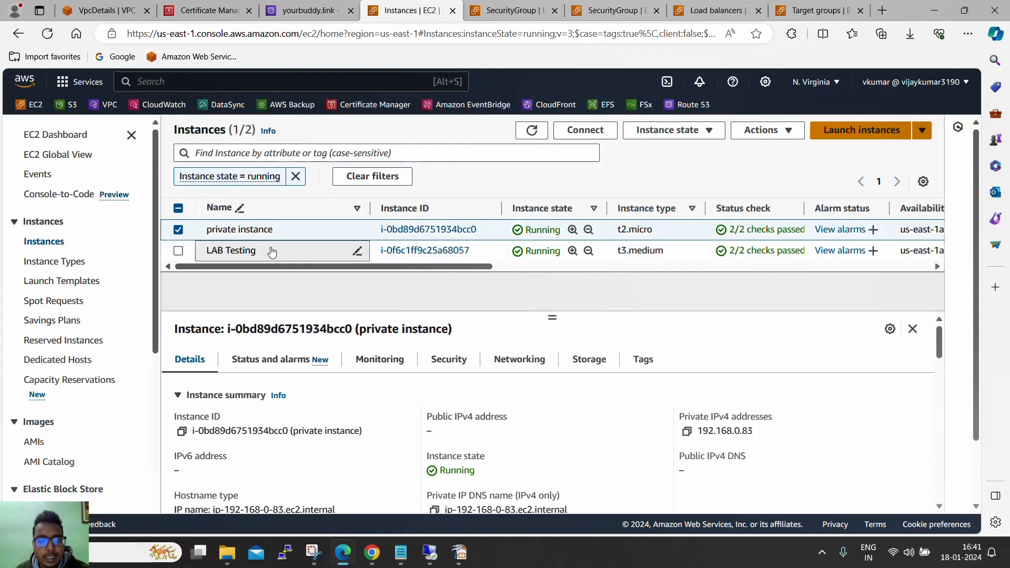
{"action": "left_click", "coordinate": [457, 361]}
{"action": "scroll", "coordinate": [579, 402], "scroll_direction": "down", "scroll_amount": 3}
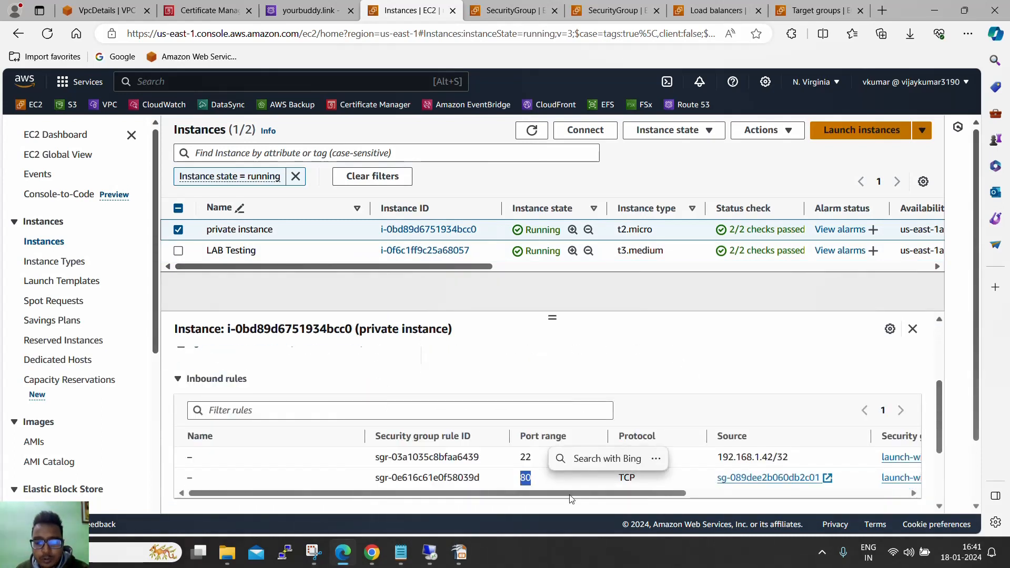
{"action": "scroll", "coordinate": [539, 481], "scroll_direction": "right", "scroll_amount": 5}
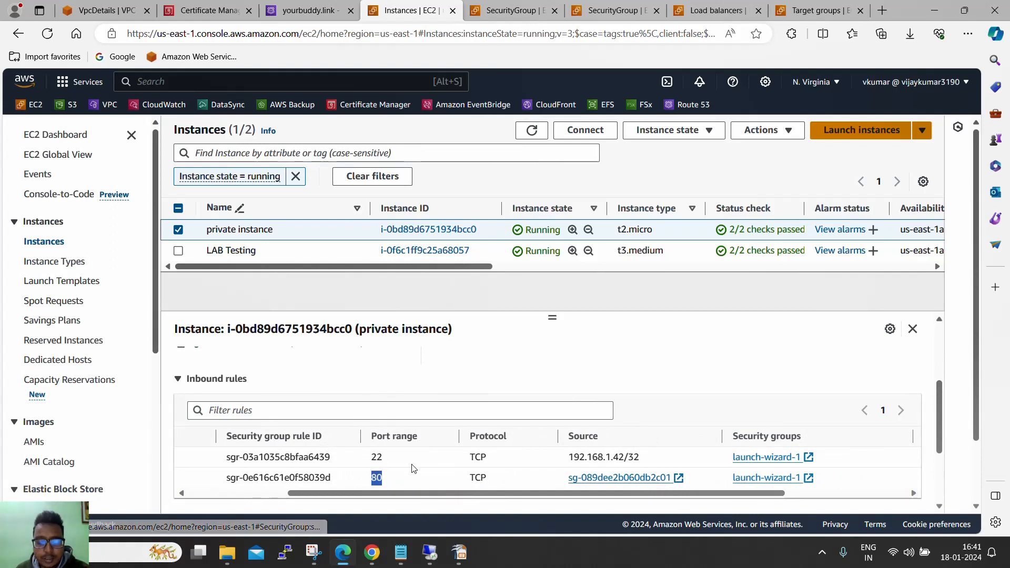
{"action": "double_click", "coordinate": [376, 457]}
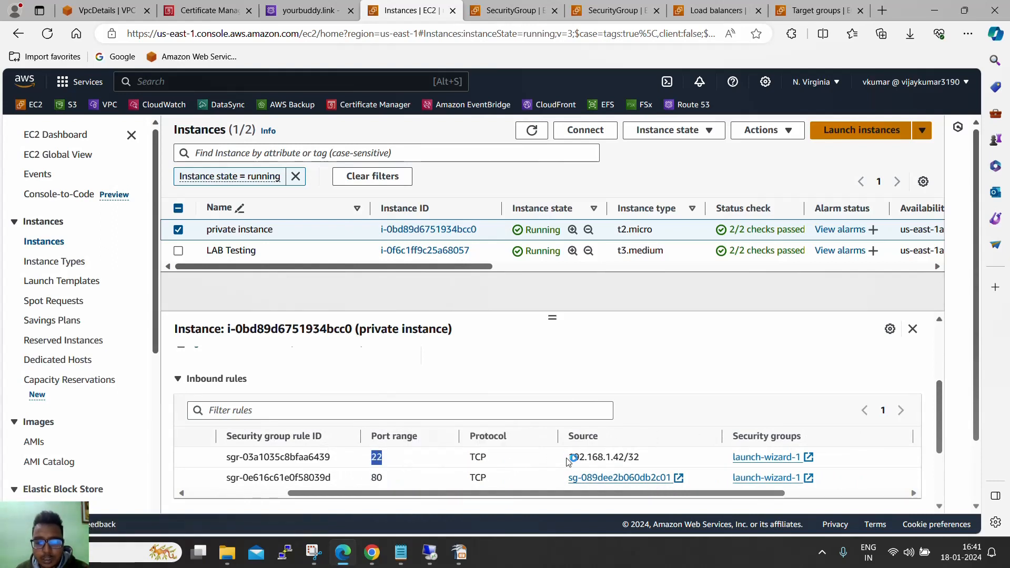
{"action": "left_click_drag", "start_coordinate": [550, 462], "coordinate": [639, 457]}
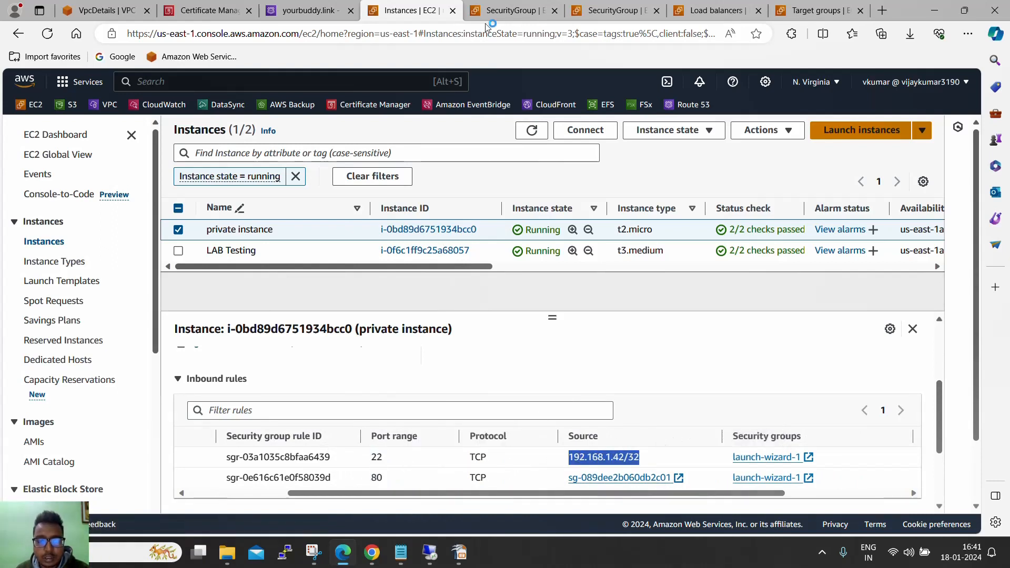
Step: Review the EC2-SG security group's inbound rules, checking the sources allowed for SSH and HTTP
{"action": "left_click", "coordinate": [506, 11]}
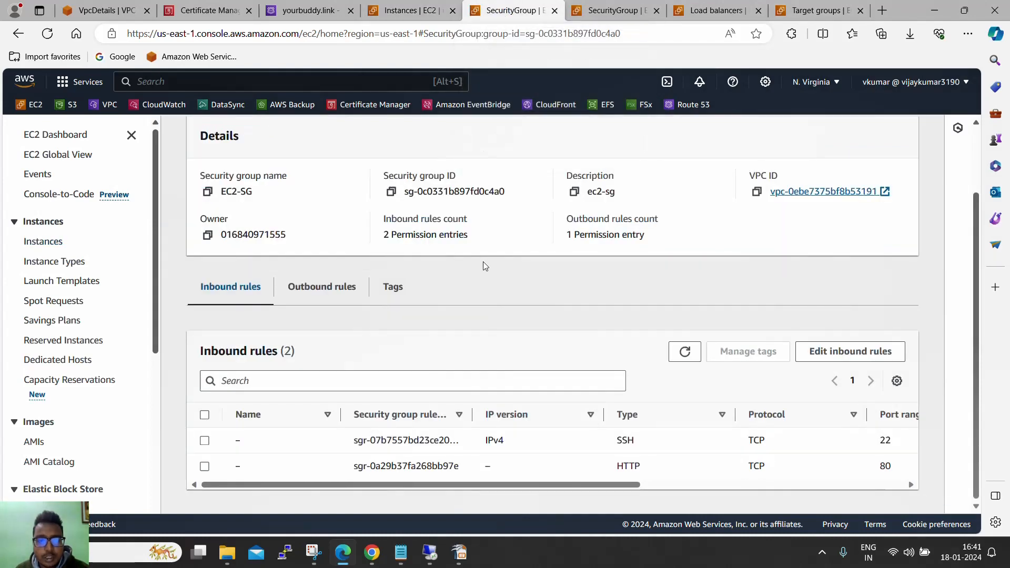
{"action": "scroll", "coordinate": [484, 265], "scroll_direction": "up", "scroll_amount": 2}
{"action": "left_click_drag", "start_coordinate": [401, 167], "coordinate": [465, 167]}
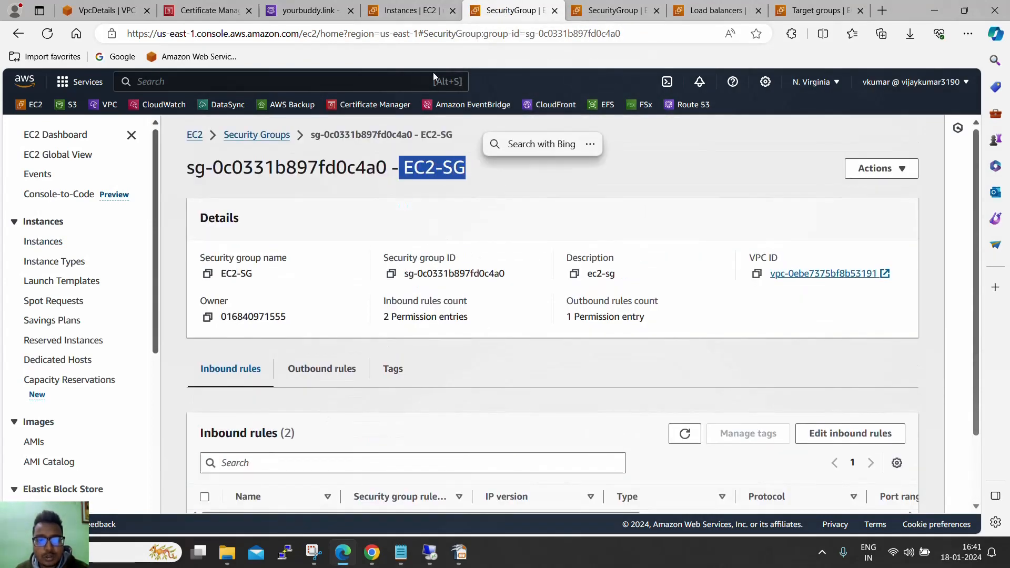
{"action": "scroll", "coordinate": [495, 281], "scroll_direction": "down", "scroll_amount": 2}
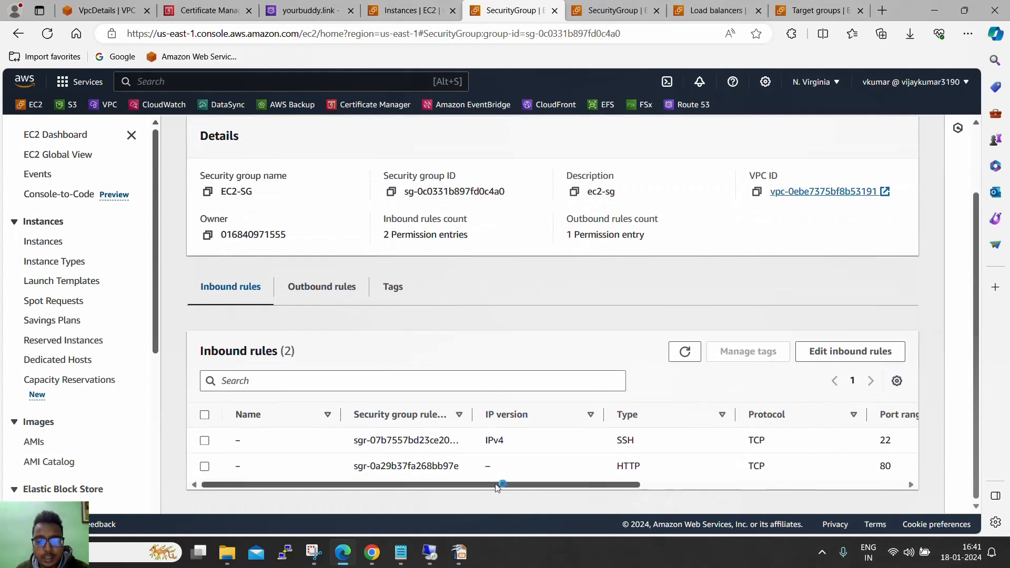
{"action": "scroll", "coordinate": [500, 463], "scroll_direction": "right", "scroll_amount": 5}
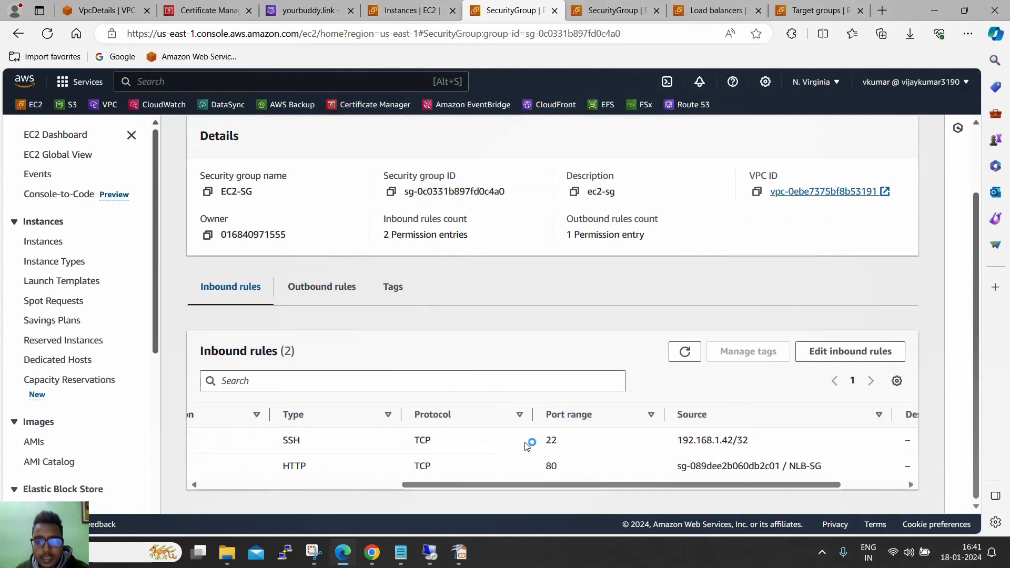
{"action": "left_click_drag", "start_coordinate": [527, 446], "coordinate": [757, 444]}
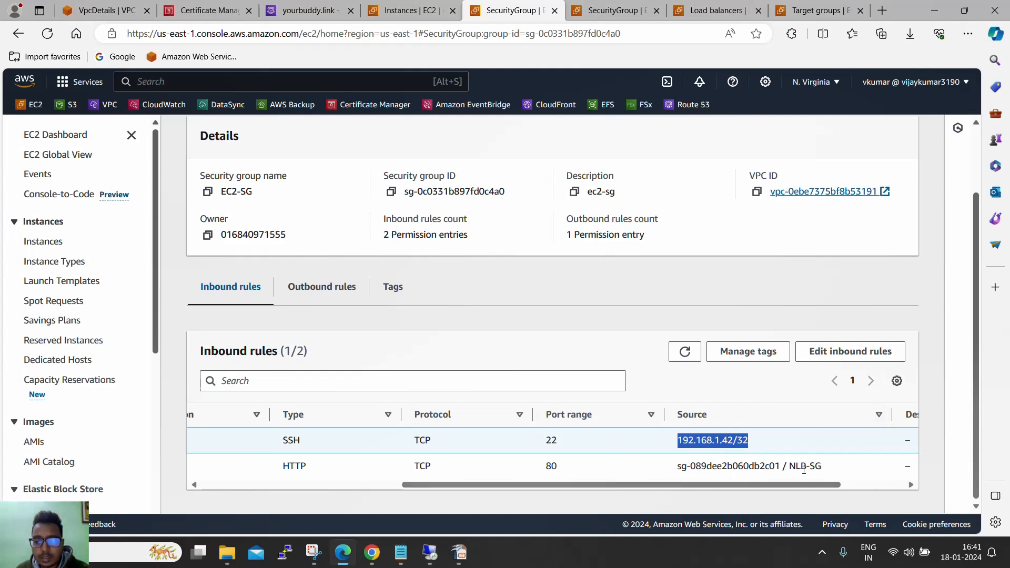
{"action": "left_click_drag", "start_coordinate": [821, 466], "coordinate": [686, 467]}
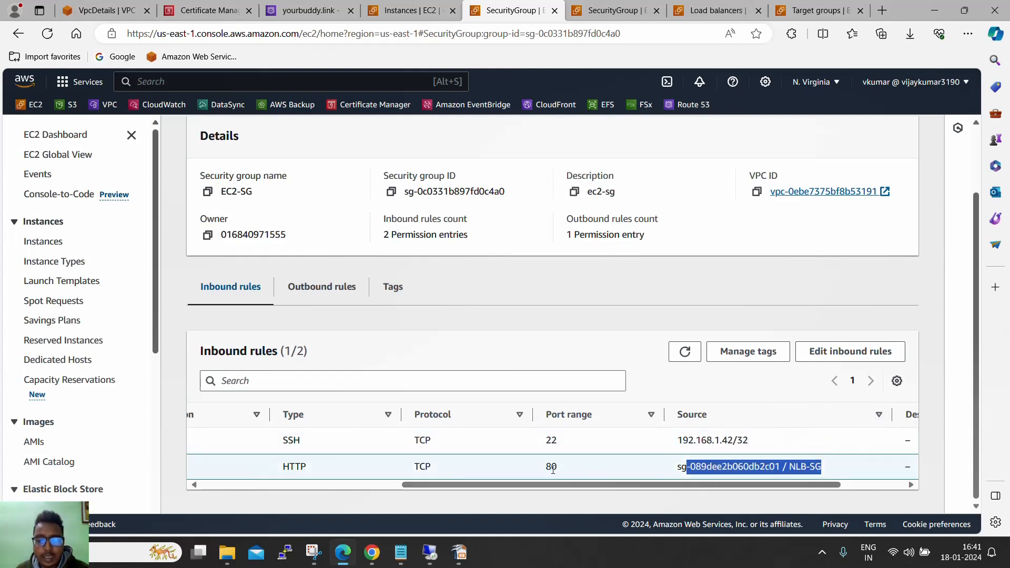
Step: Review the NLB-SG security group's inbound rules, including their types, port ranges and sources
{"action": "left_click", "coordinate": [605, 13]}
{"action": "scroll", "coordinate": [504, 258], "scroll_direction": "up", "scroll_amount": 3}
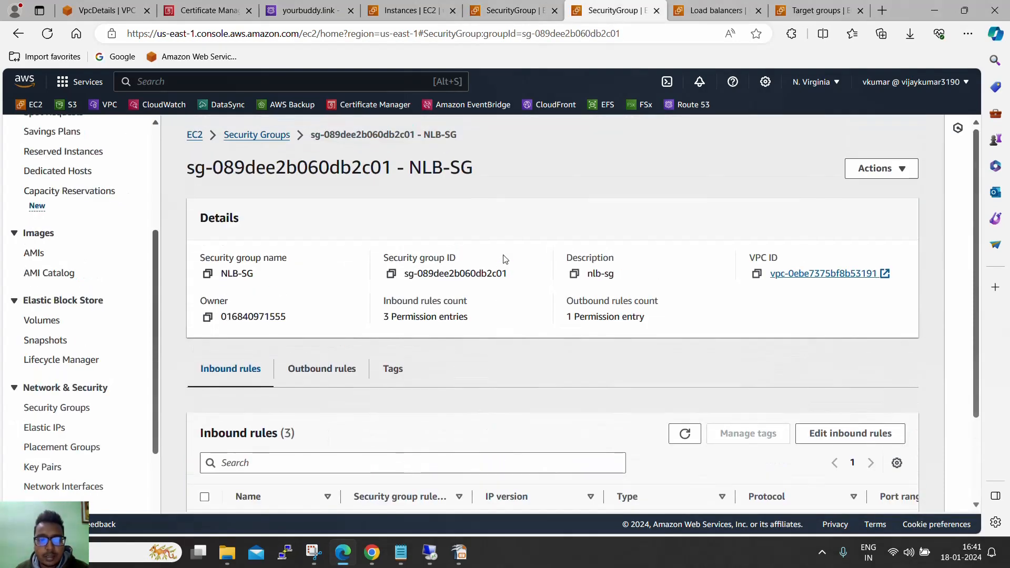
{"action": "left_click_drag", "start_coordinate": [408, 167], "coordinate": [474, 168]}
{"action": "scroll", "coordinate": [509, 221], "scroll_direction": "down", "scroll_amount": 2}
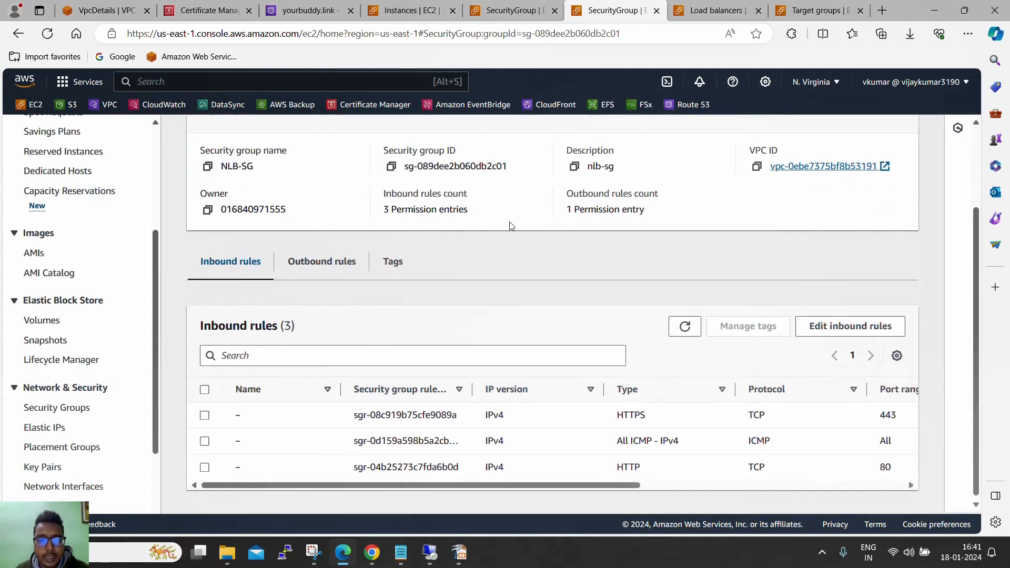
{"action": "left_click_drag", "start_coordinate": [599, 484], "coordinate": [700, 484]}
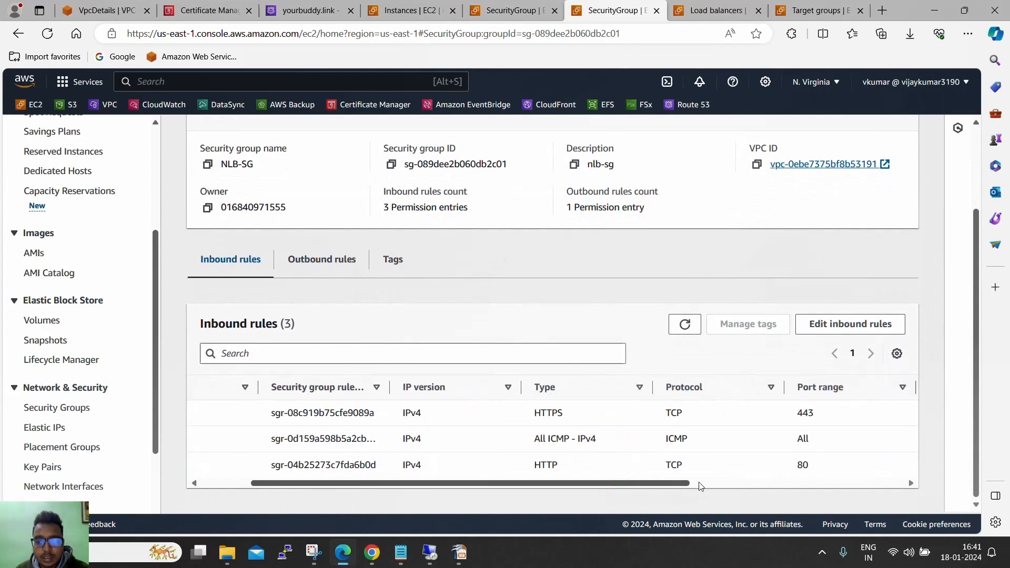
{"action": "left_click", "coordinate": [700, 484]}
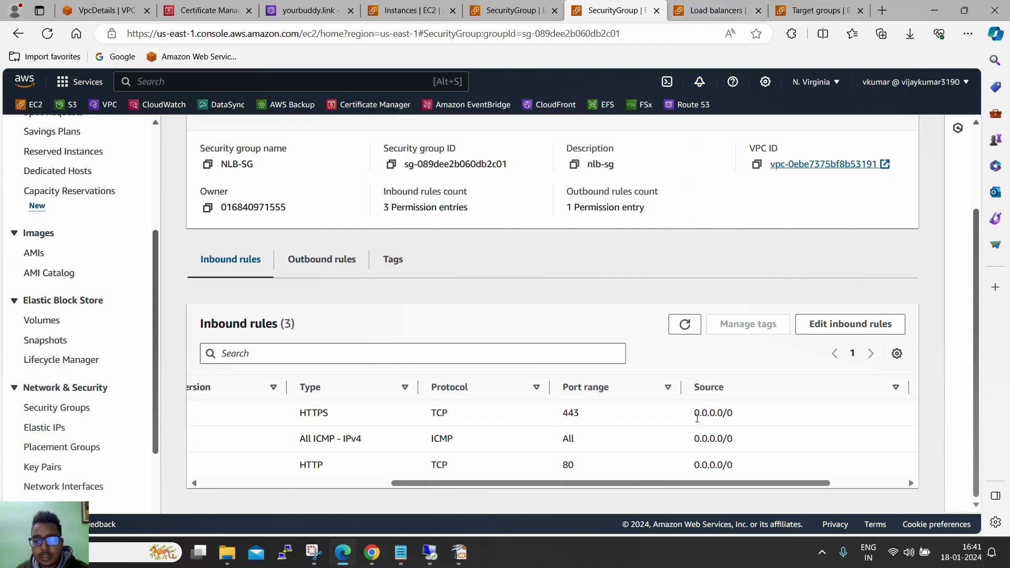
Step: Check the sources of the NLB-SG inbound rules and view the load balancer and target group lists
{"action": "left_click_drag", "start_coordinate": [695, 413], "coordinate": [742, 444]}
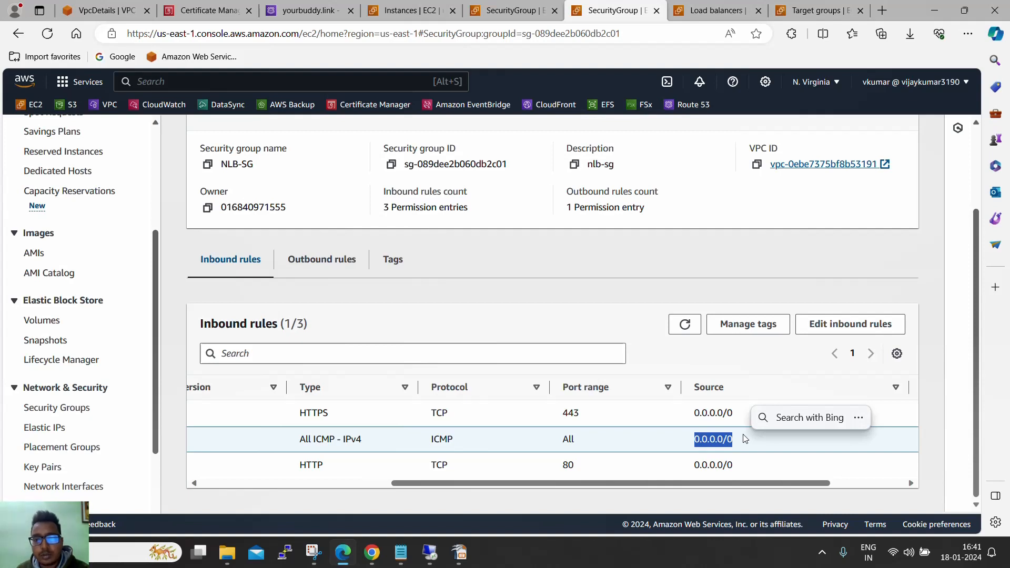
{"action": "left_click", "coordinate": [717, 11]}
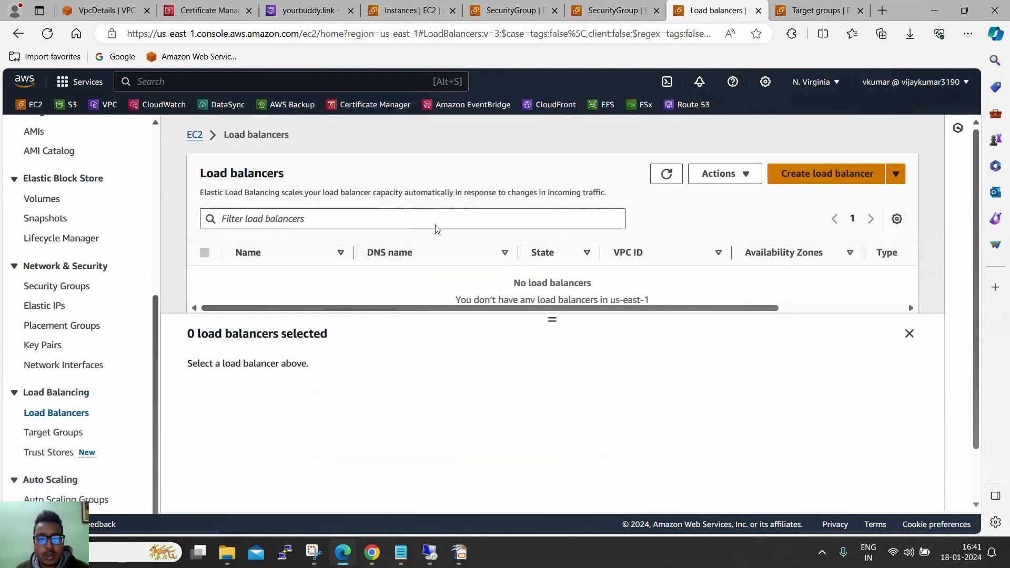
{"action": "left_click", "coordinate": [831, 11]}
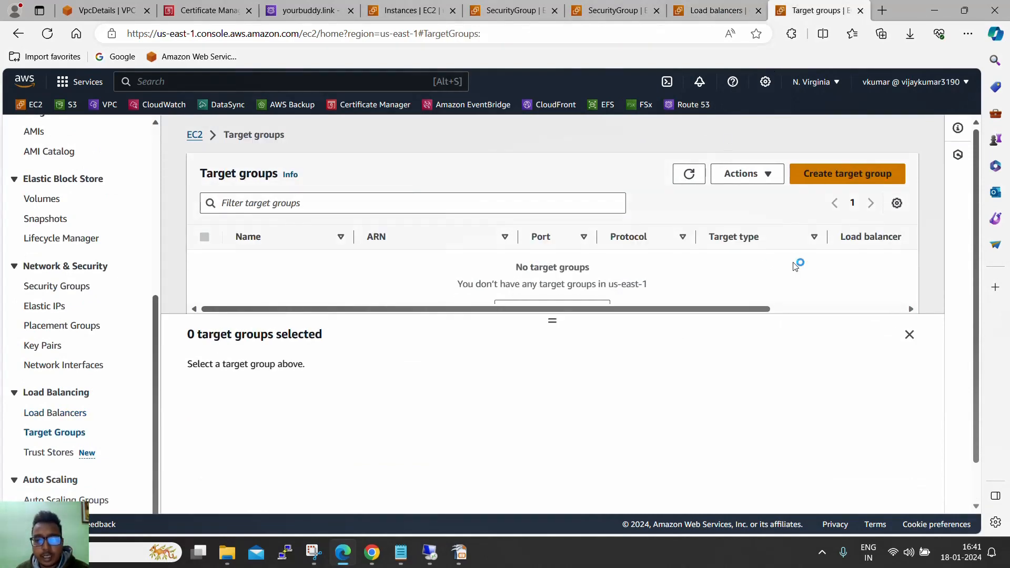
{"action": "left_click", "coordinate": [718, 12]}
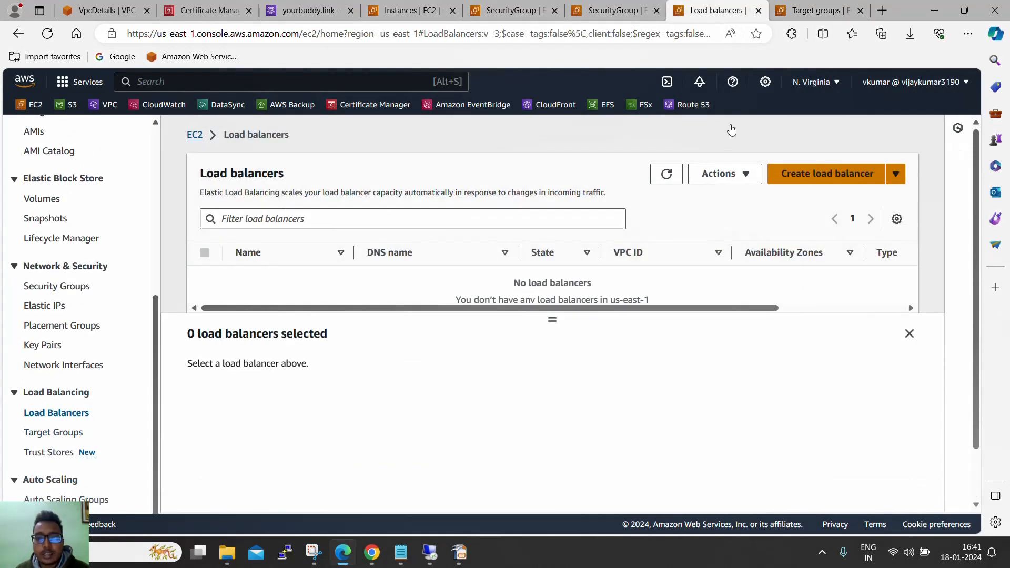
Step: Start creating a Network Load Balancer named myprivatenlb with the Internal scheme
{"action": "left_click", "coordinate": [818, 174]}
{"action": "scroll", "coordinate": [482, 278], "scroll_direction": "down", "scroll_amount": 4}
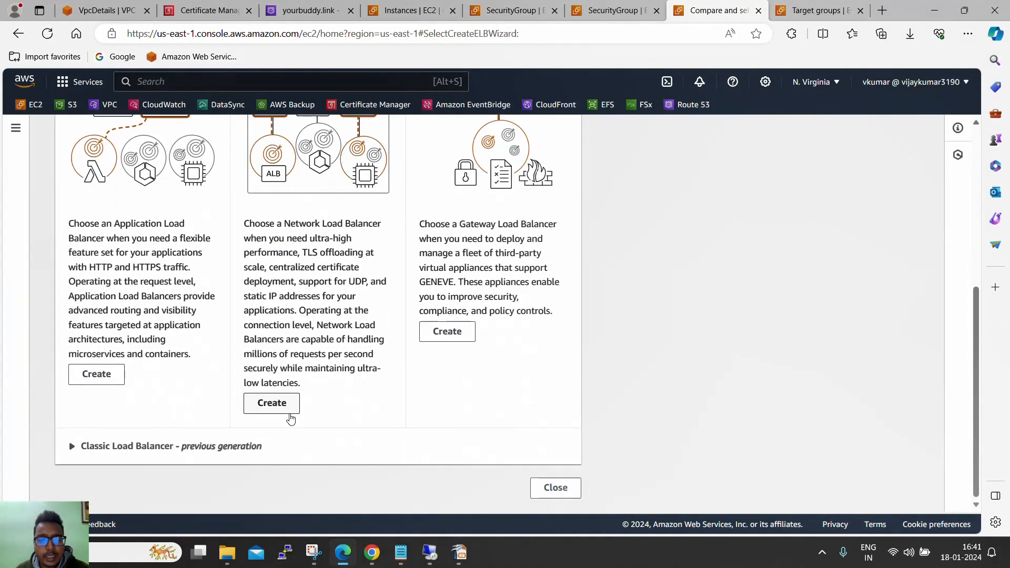
{"action": "left_click", "coordinate": [271, 404]}
{"action": "left_click", "coordinate": [396, 380]}
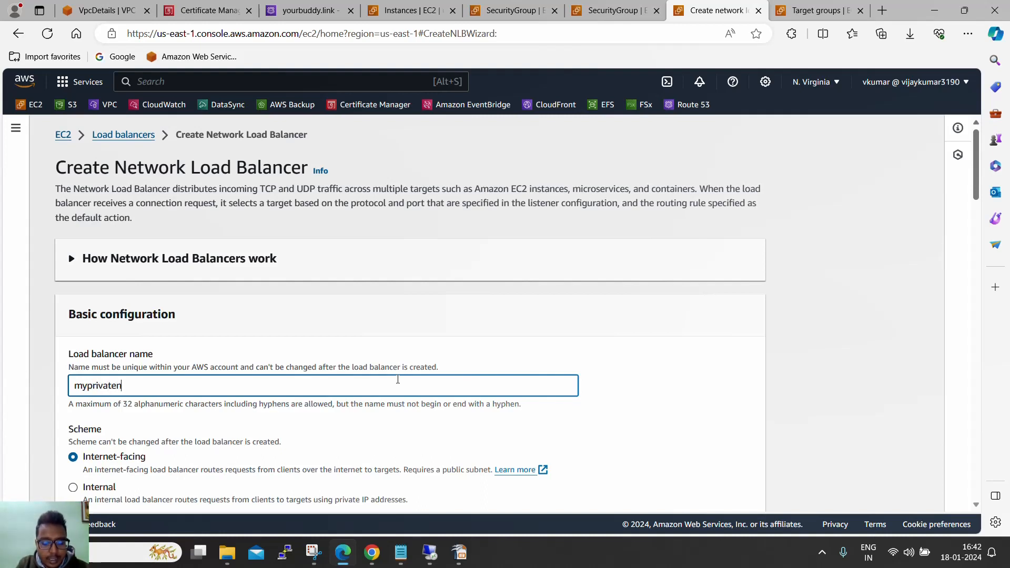
{"action": "scroll", "coordinate": [404, 383], "scroll_direction": "down", "scroll_amount": 3}
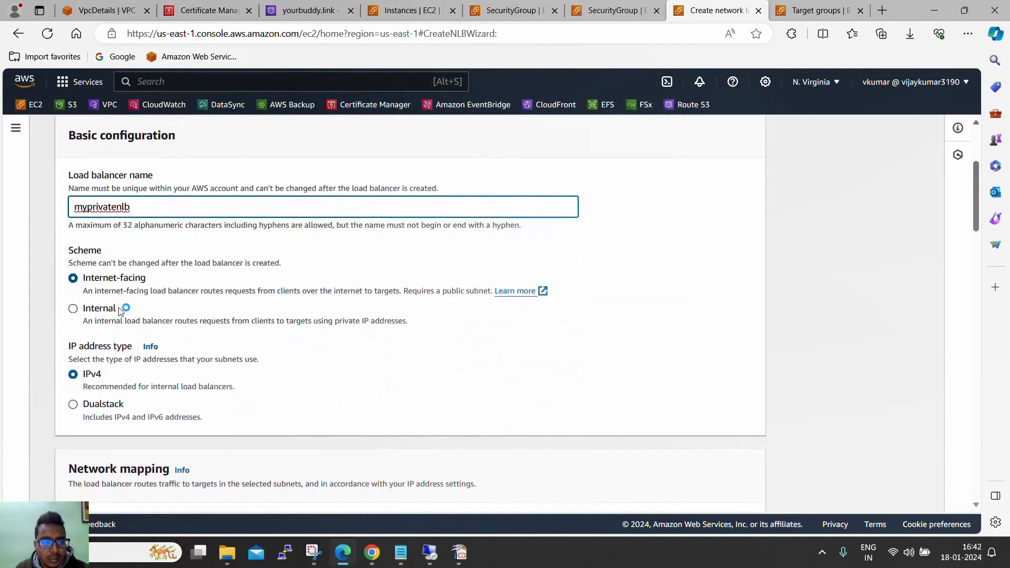
{"action": "left_click", "coordinate": [93, 315]}
Step: Map the load balancer to my-vpc, using subnet PrivateA in us-east-1a and PrivateB in us-east-1b
{"action": "scroll", "coordinate": [246, 295], "scroll_direction": "down", "scroll_amount": 5}
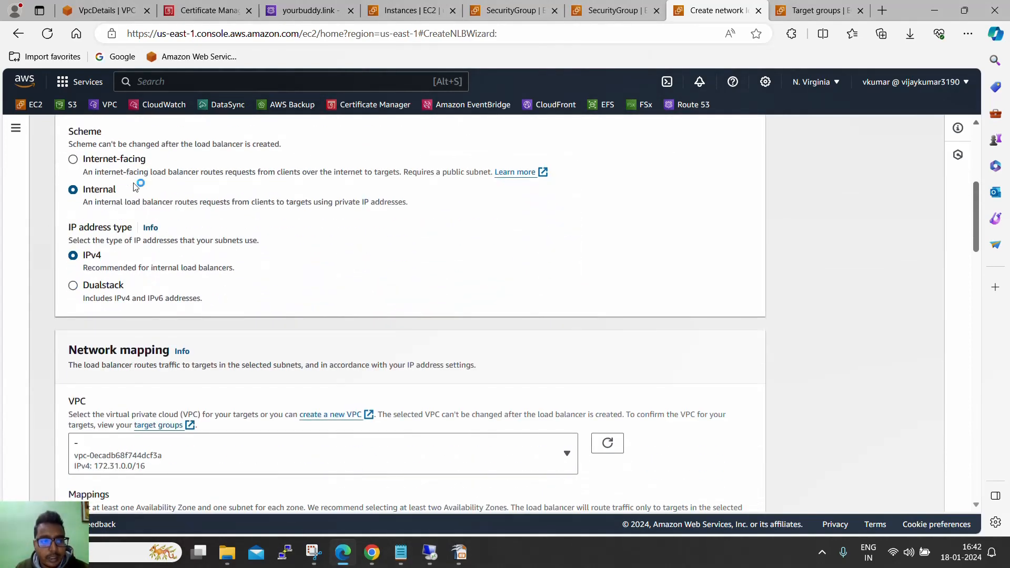
{"action": "left_click", "coordinate": [211, 327]}
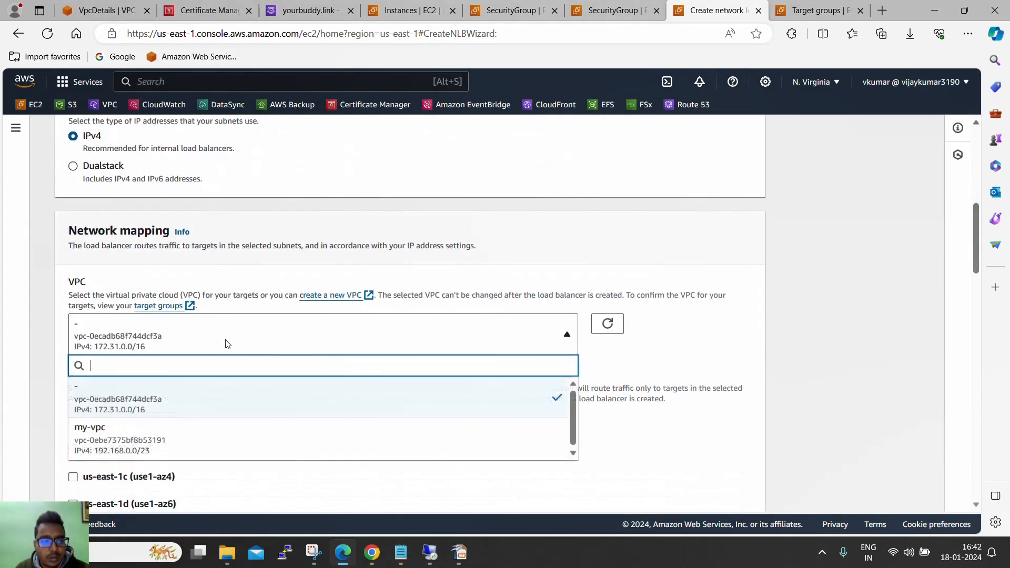
{"action": "left_click", "coordinate": [225, 439]}
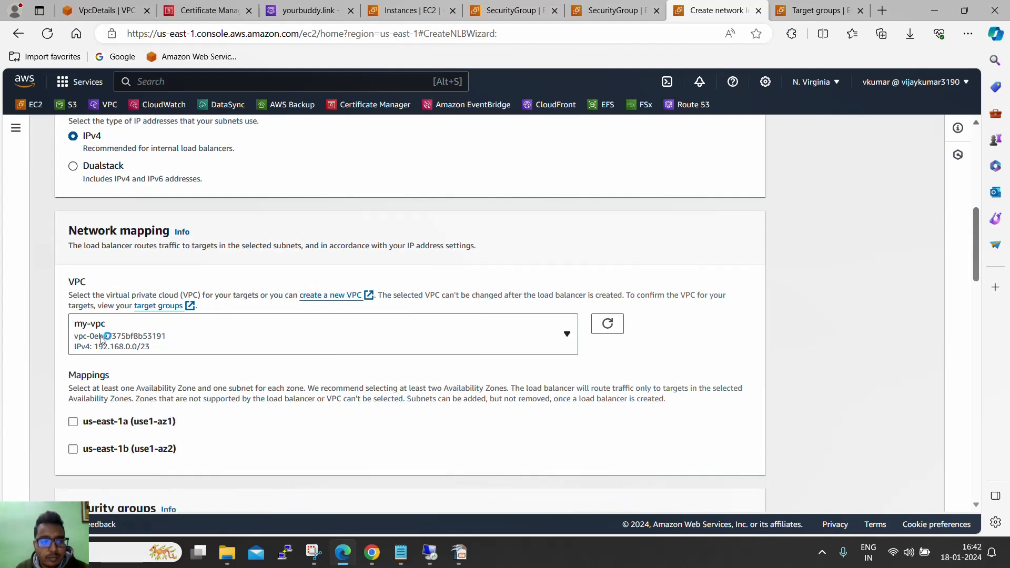
{"action": "scroll", "coordinate": [105, 337], "scroll_direction": "down", "scroll_amount": 2}
{"action": "left_click", "coordinate": [121, 304]}
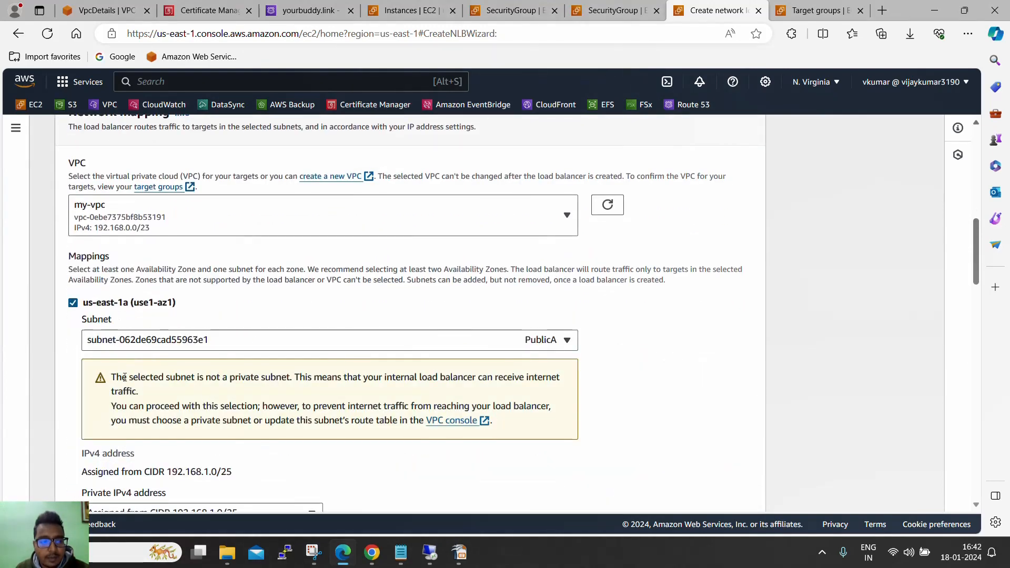
{"action": "scroll", "coordinate": [125, 305], "scroll_direction": "down", "scroll_amount": 1}
{"action": "left_click", "coordinate": [178, 280]}
{"action": "left_click", "coordinate": [226, 322]}
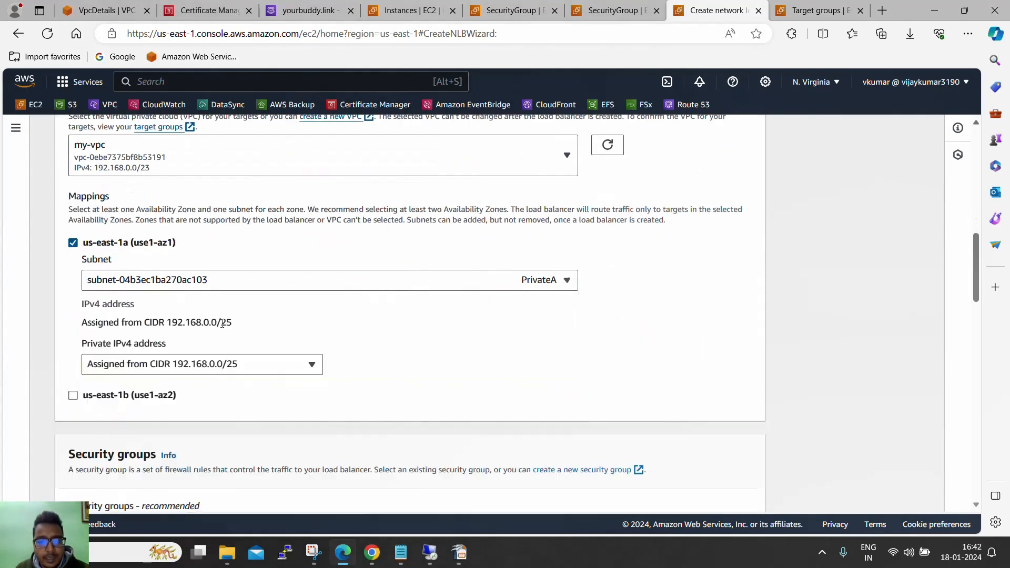
{"action": "left_click", "coordinate": [73, 395]}
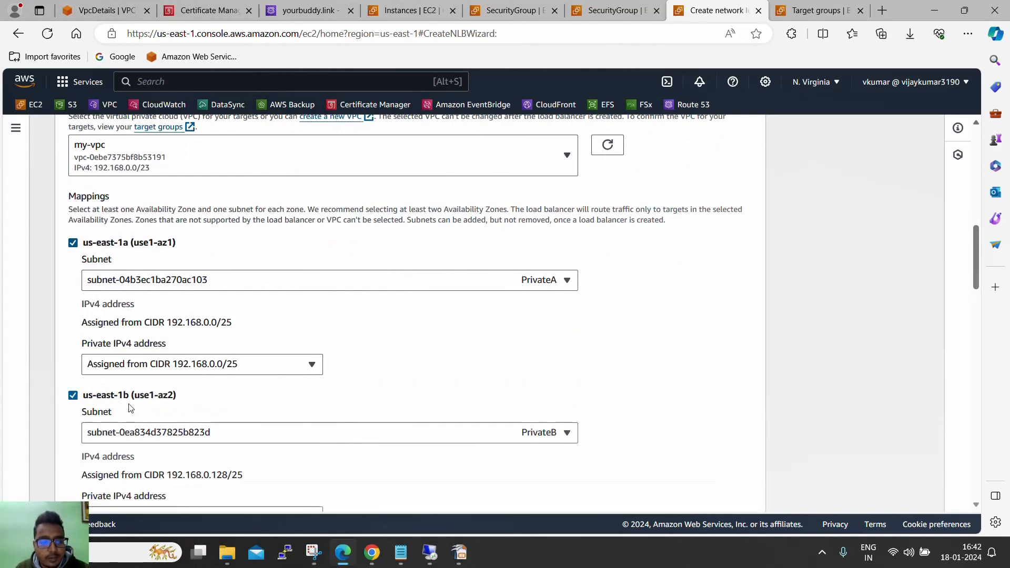
Step: Replace the load balancer's default security group with NLB-SG
{"action": "scroll", "coordinate": [449, 370], "scroll_direction": "down", "scroll_amount": 1}
{"action": "scroll", "coordinate": [421, 268], "scroll_direction": "down", "scroll_amount": 1}
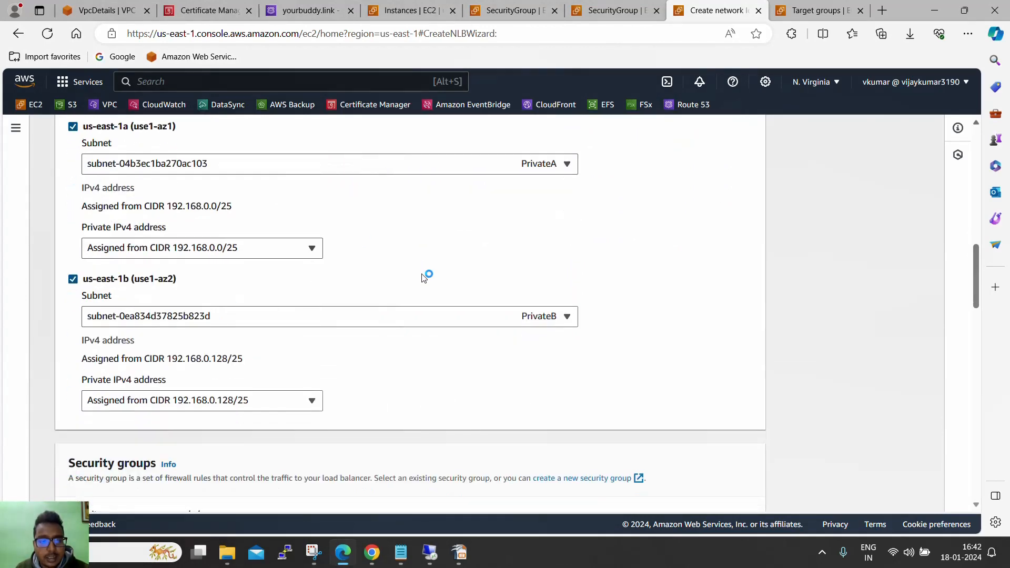
{"action": "scroll", "coordinate": [349, 305], "scroll_direction": "down", "scroll_amount": 3}
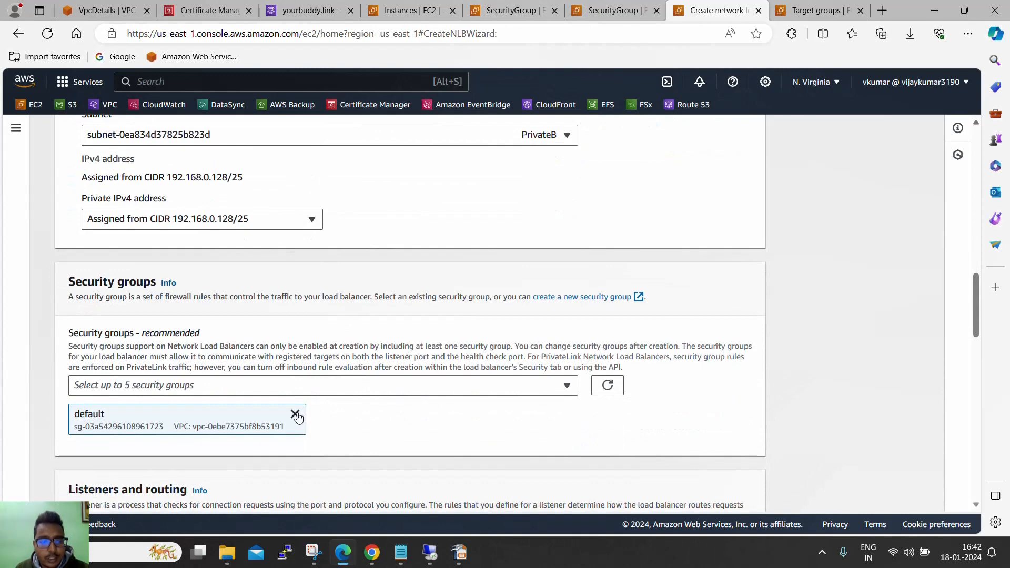
{"action": "left_click", "coordinate": [295, 414]}
{"action": "left_click", "coordinate": [567, 385]}
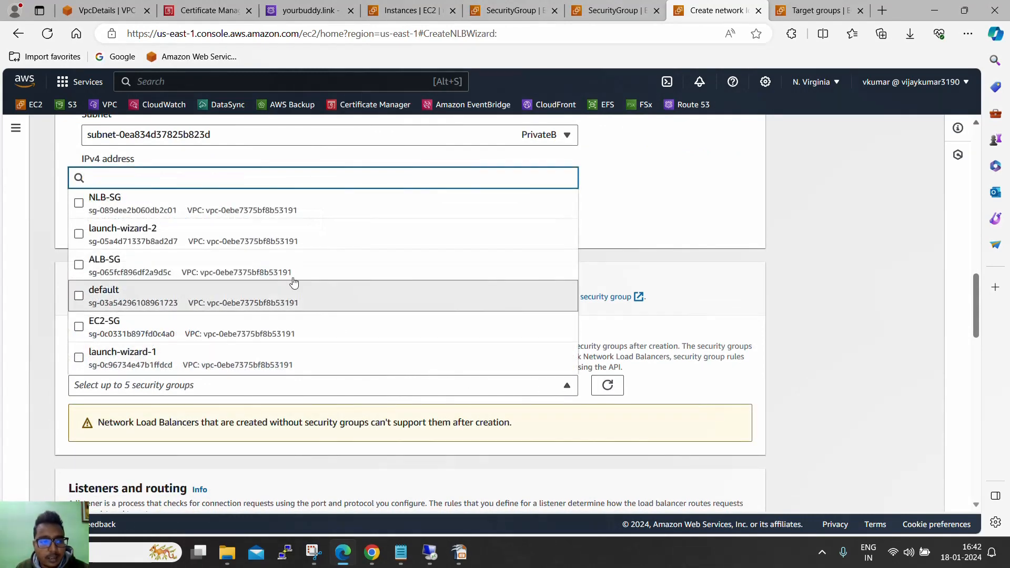
{"action": "left_click", "coordinate": [275, 204]}
{"action": "left_click", "coordinate": [637, 432]}
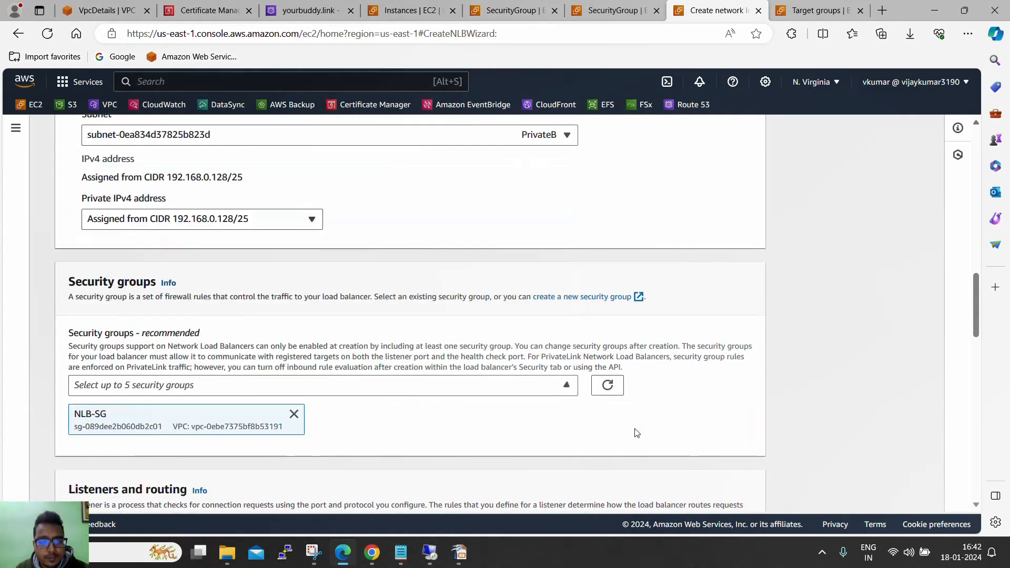
Step: Set the listener protocol to TLS on port 443 and check which target groups it can forward to
{"action": "scroll", "coordinate": [390, 413], "scroll_direction": "down", "scroll_amount": 4}
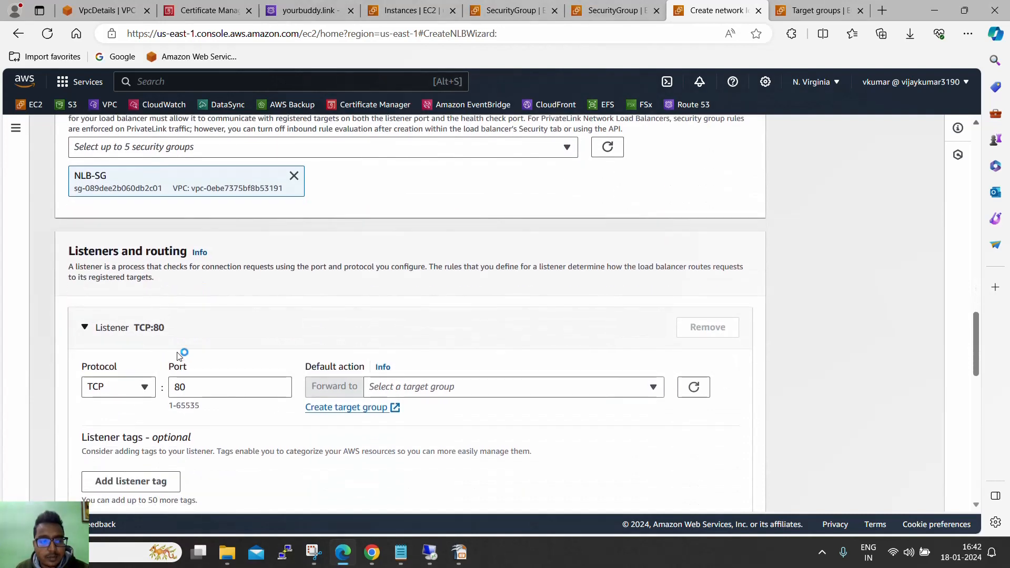
{"action": "scroll", "coordinate": [179, 356], "scroll_direction": "down", "scroll_amount": 2}
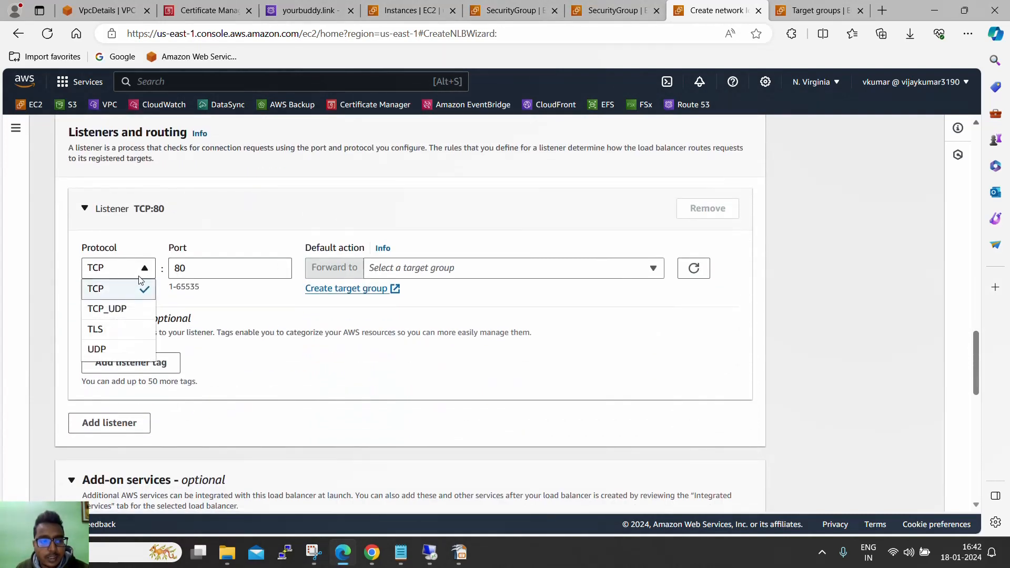
{"action": "left_click", "coordinate": [110, 333]}
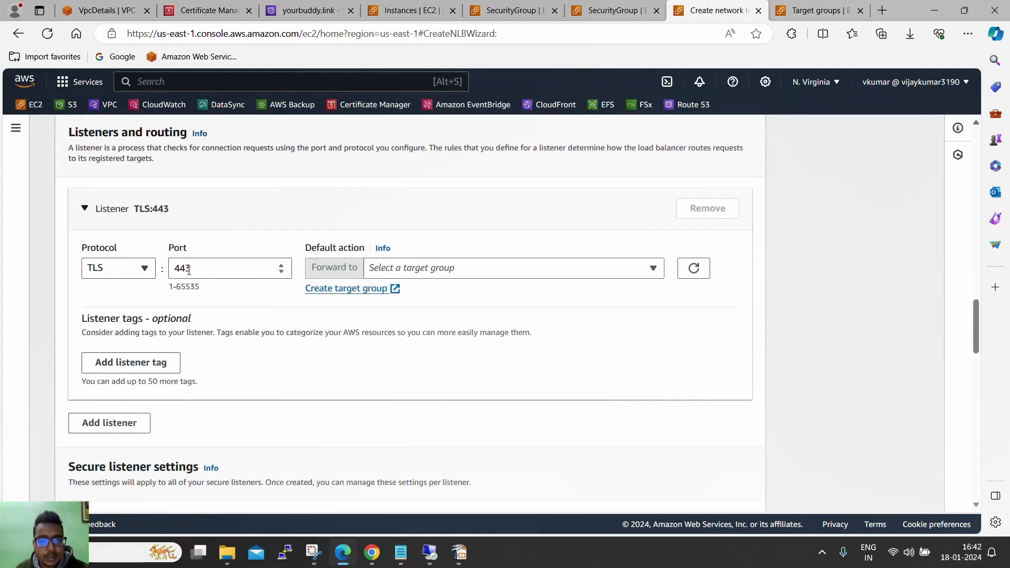
{"action": "left_click", "coordinate": [459, 269]}
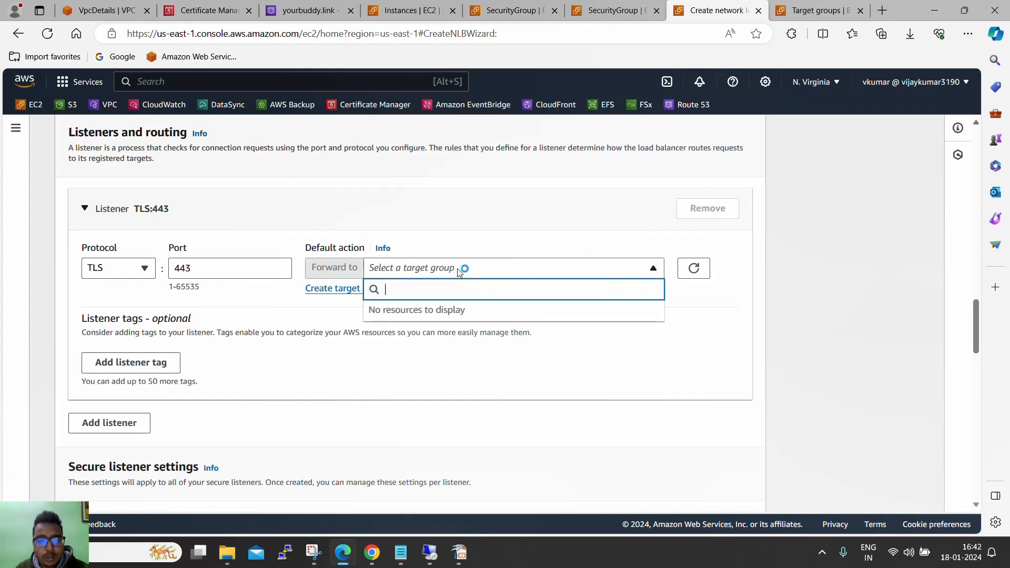
{"action": "left_click", "coordinate": [447, 361]}
Step: Start a new instance target group for the listener, named NLB-TG-1, with protocol TCP on port 80, and close the old target group list
{"action": "left_click", "coordinate": [362, 293]}
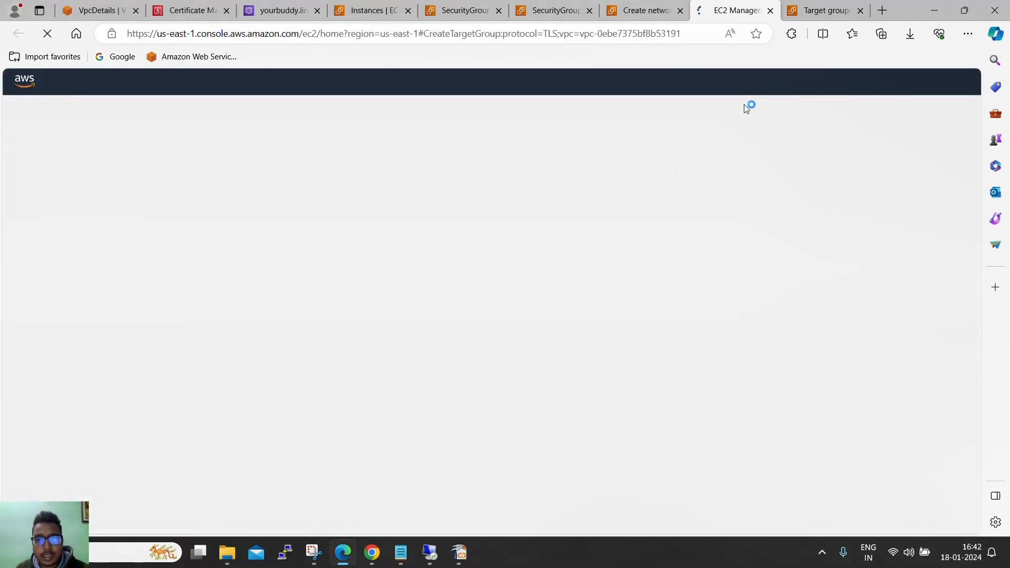
{"action": "left_click", "coordinate": [860, 10]}
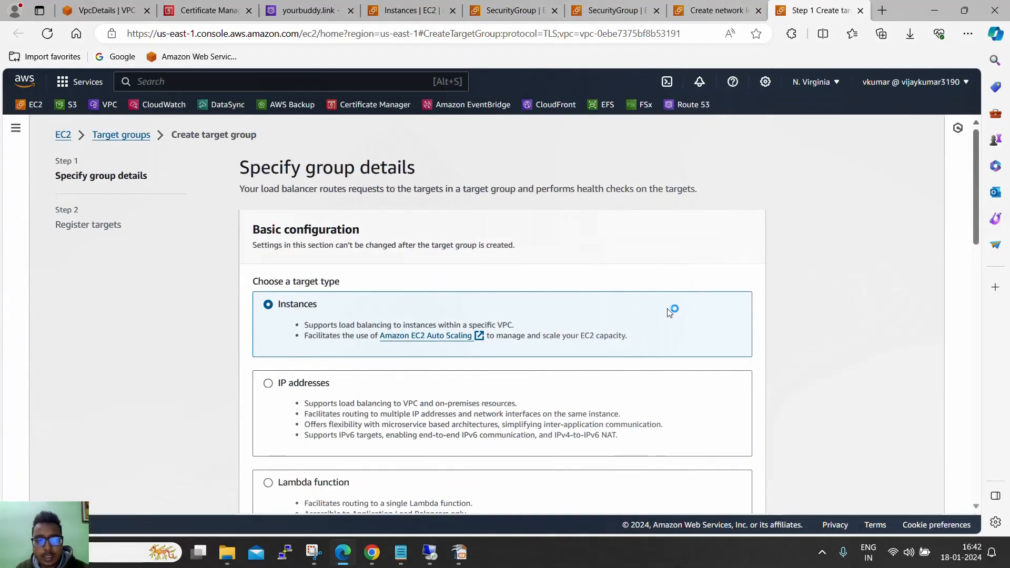
{"action": "scroll", "coordinate": [669, 308], "scroll_direction": "down", "scroll_amount": 5}
{"action": "left_click", "coordinate": [476, 351]}
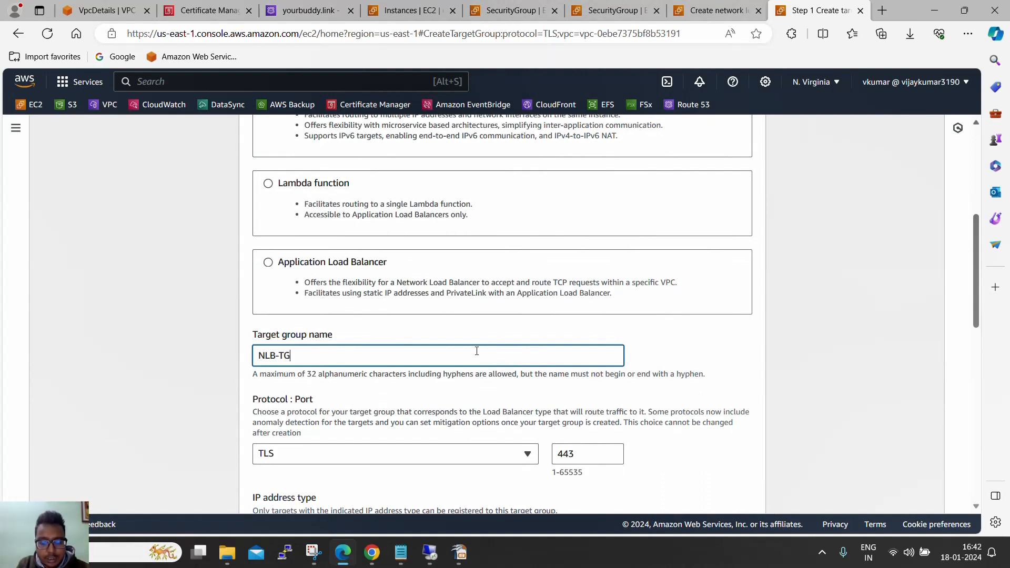
{"action": "scroll", "coordinate": [491, 351], "scroll_direction": "down", "scroll_amount": 2}
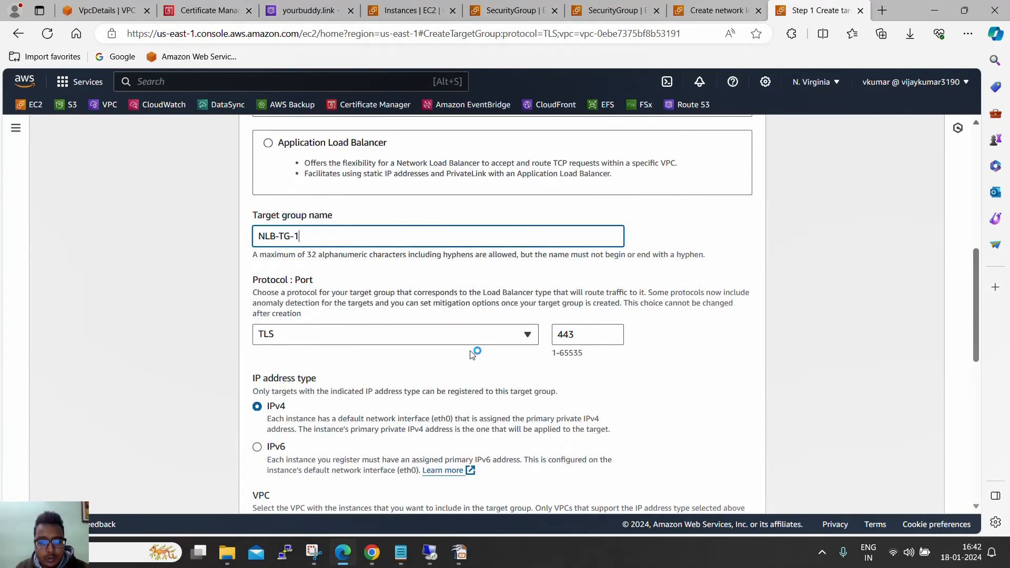
{"action": "left_click", "coordinate": [397, 336]}
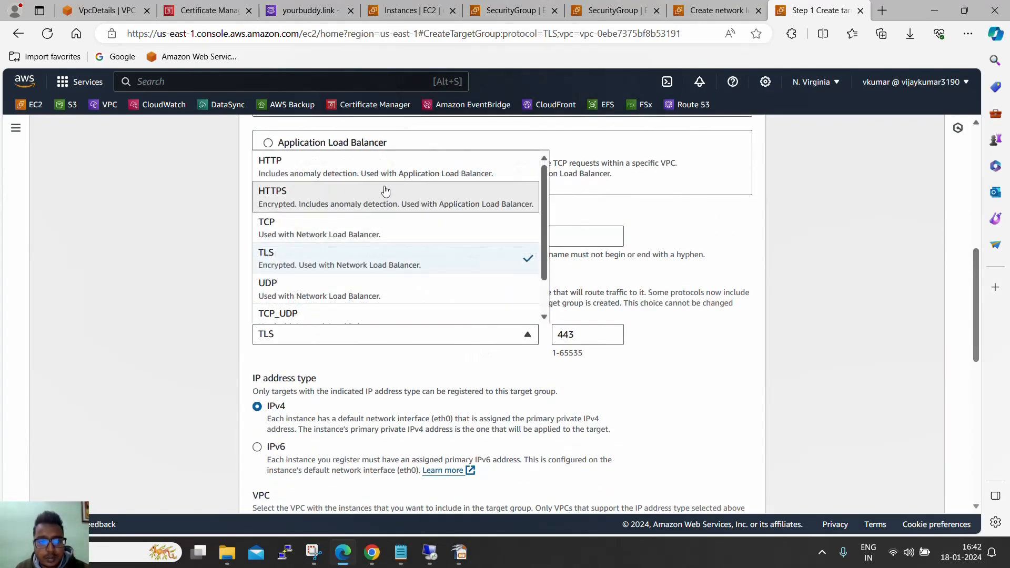
{"action": "left_click", "coordinate": [366, 231]}
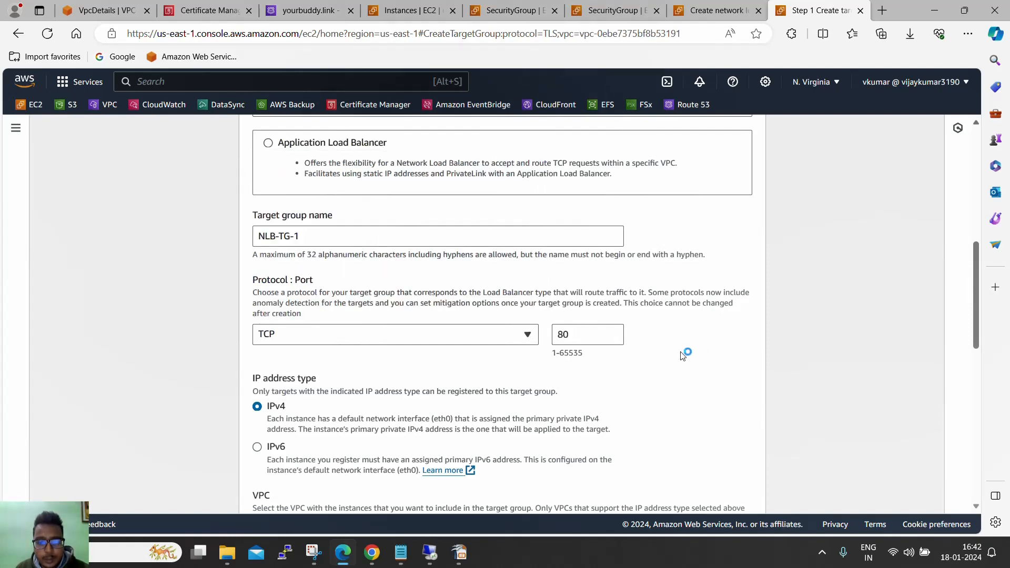
Step: Choose my-vpc for the target group, set the health check protocol to TCP, and continue to target registration
{"action": "scroll", "coordinate": [682, 356], "scroll_direction": "down", "scroll_amount": 5}
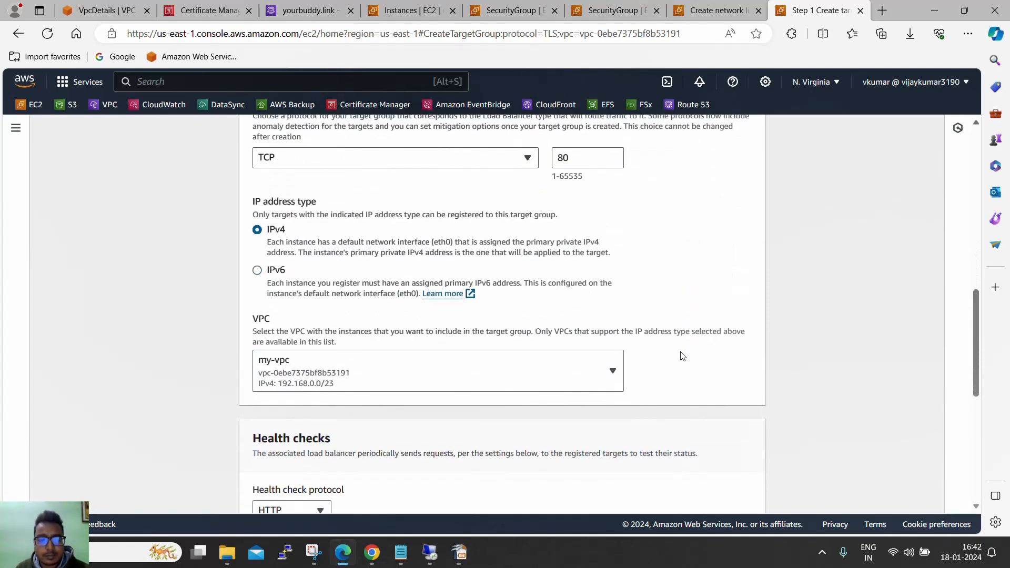
{"action": "left_click", "coordinate": [543, 318]}
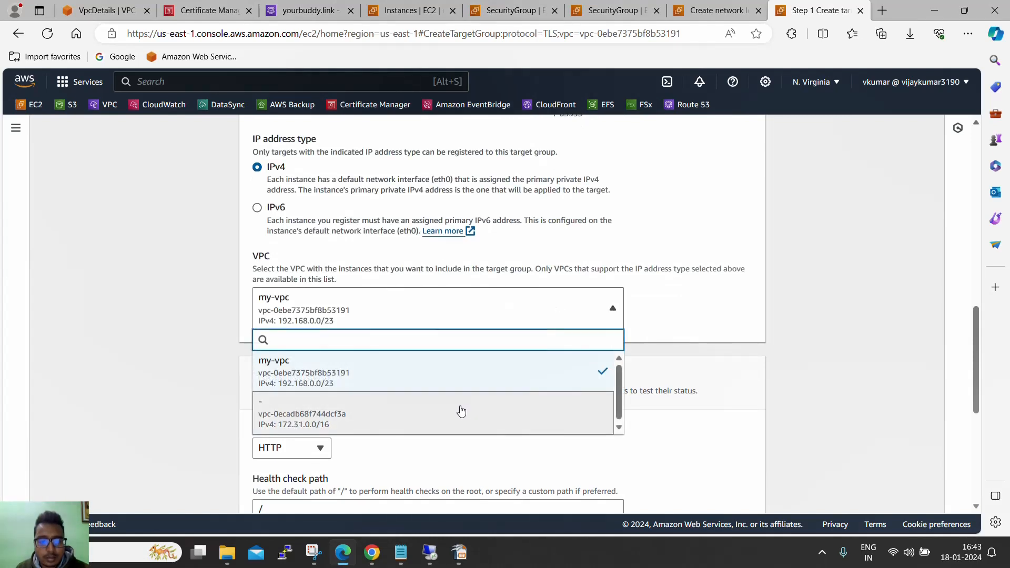
{"action": "left_click", "coordinate": [450, 372]}
{"action": "scroll", "coordinate": [732, 318], "scroll_direction": "down", "scroll_amount": 3}
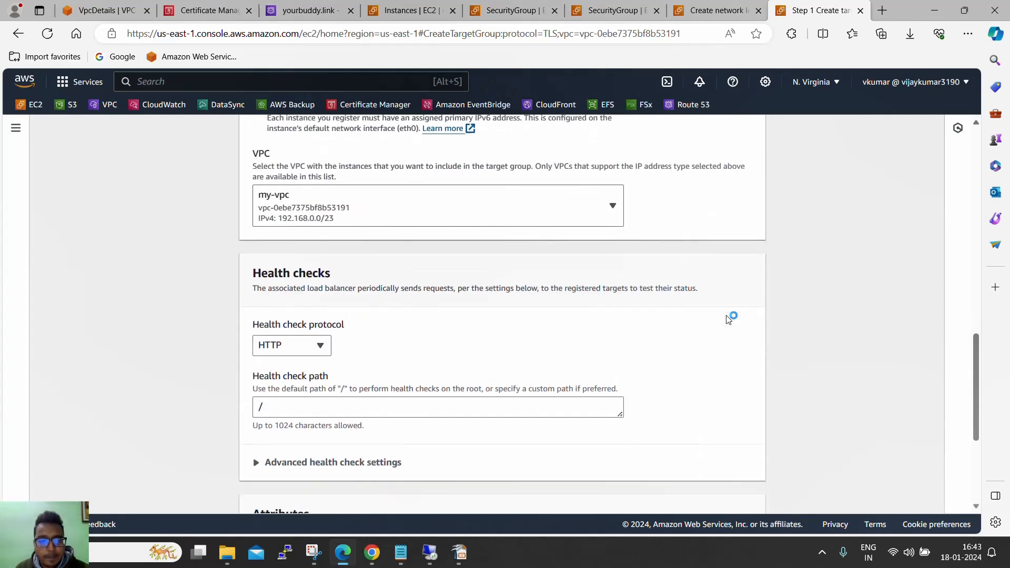
{"action": "left_click", "coordinate": [313, 270]}
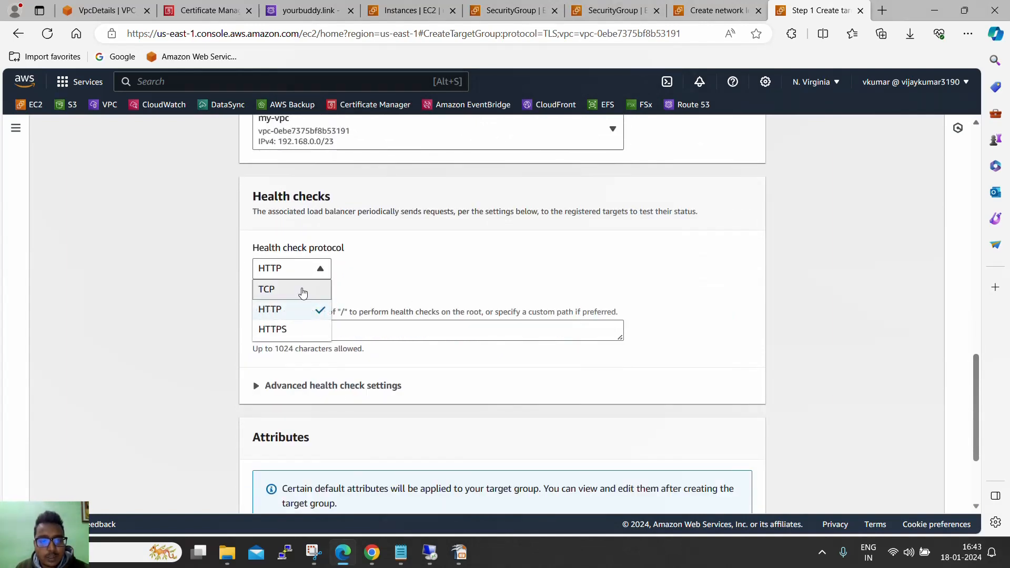
{"action": "left_click", "coordinate": [301, 290]}
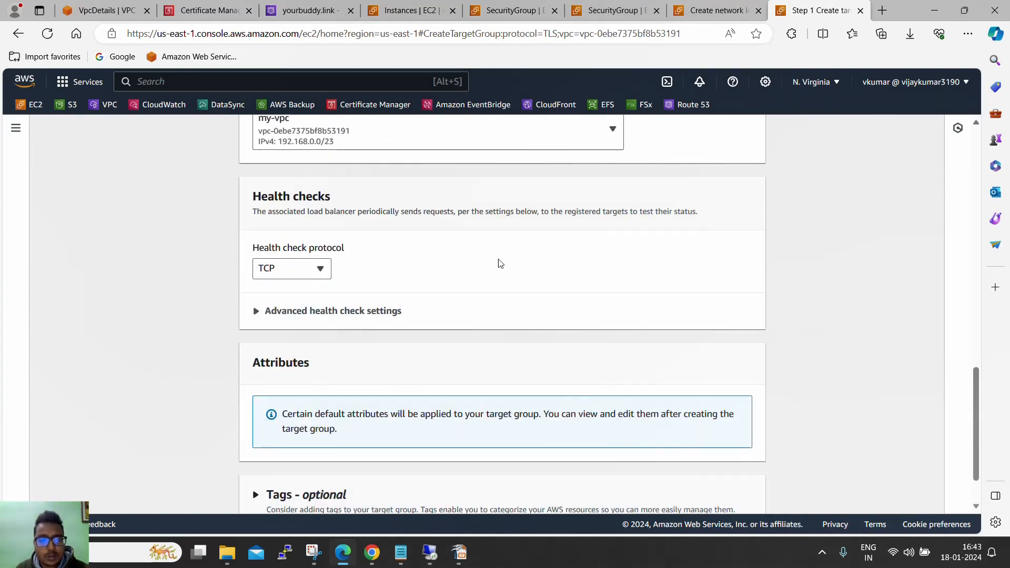
{"action": "scroll", "coordinate": [501, 264], "scroll_direction": "down", "scroll_amount": 2}
{"action": "left_click", "coordinate": [741, 489]}
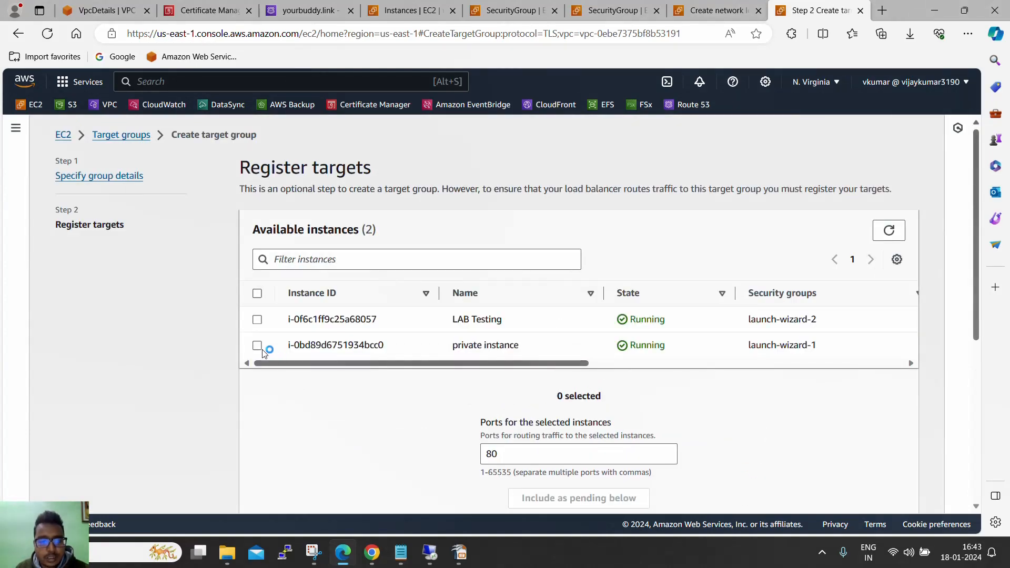
Step: Select the private instance among the available instances and create the target group
{"action": "left_click", "coordinate": [260, 347]}
{"action": "scroll", "coordinate": [383, 401], "scroll_direction": "down", "scroll_amount": 5}
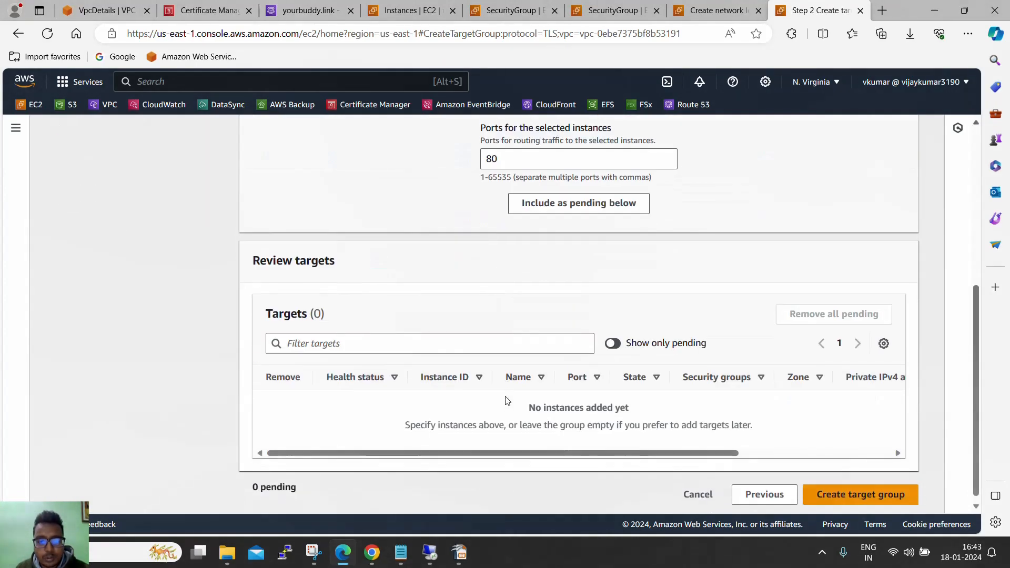
{"action": "left_click", "coordinate": [861, 499]}
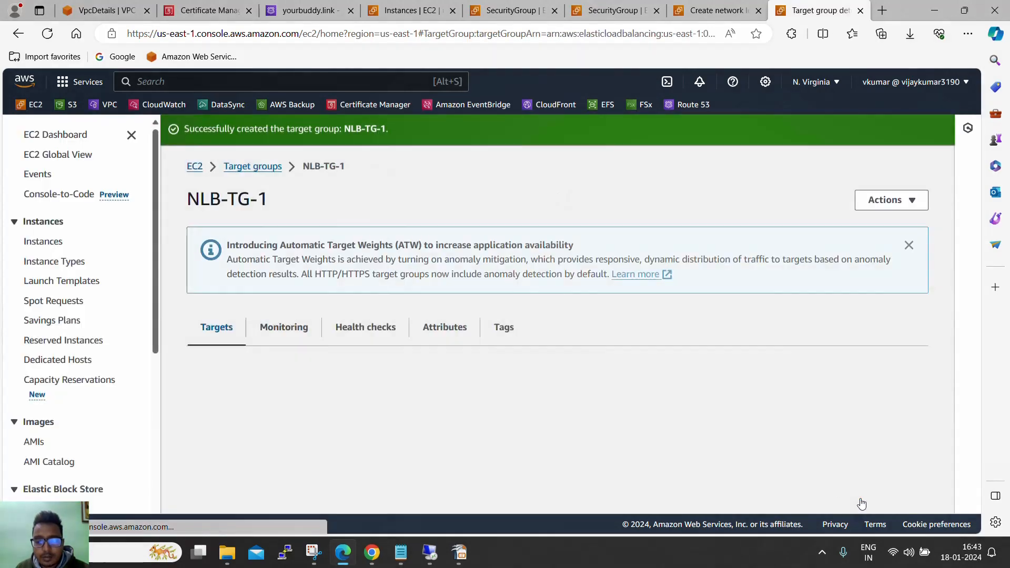
Step: Register the private instance on port 80 as a target of NLB-TG-1 and check its health status
{"action": "scroll", "coordinate": [663, 419], "scroll_direction": "down", "scroll_amount": 5}
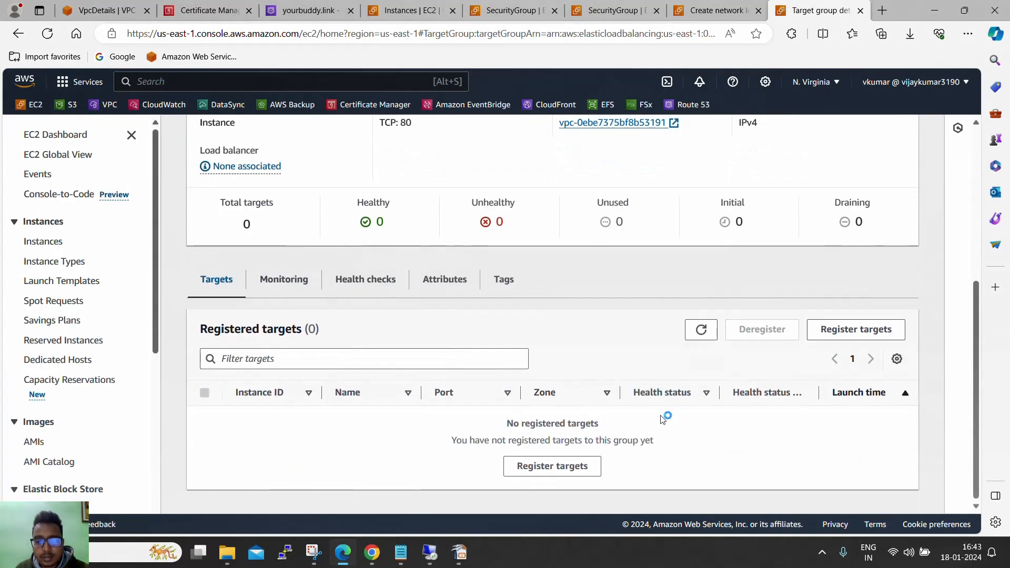
{"action": "left_click", "coordinate": [570, 466]}
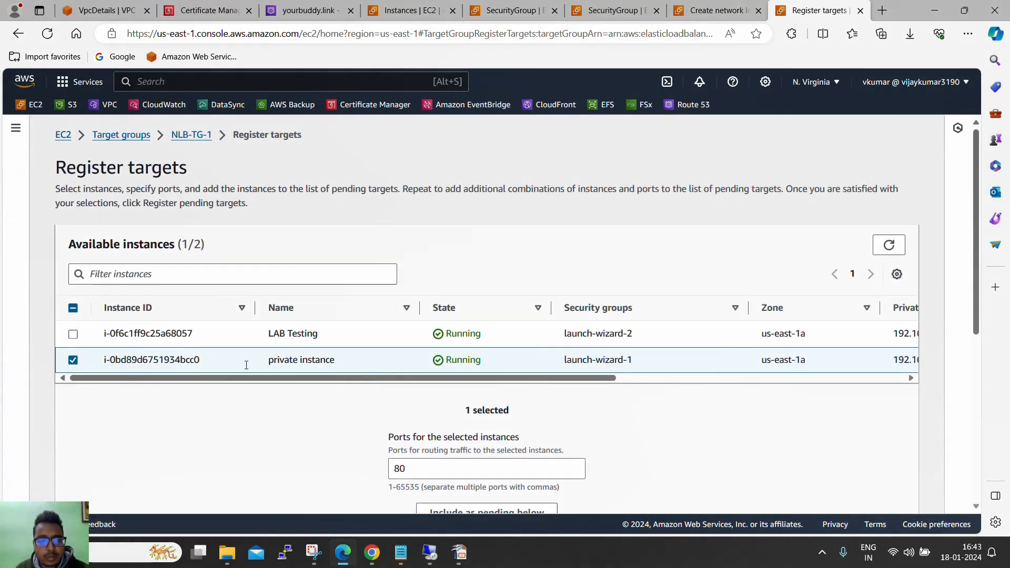
{"action": "scroll", "coordinate": [509, 418], "scroll_direction": "down", "scroll_amount": 5}
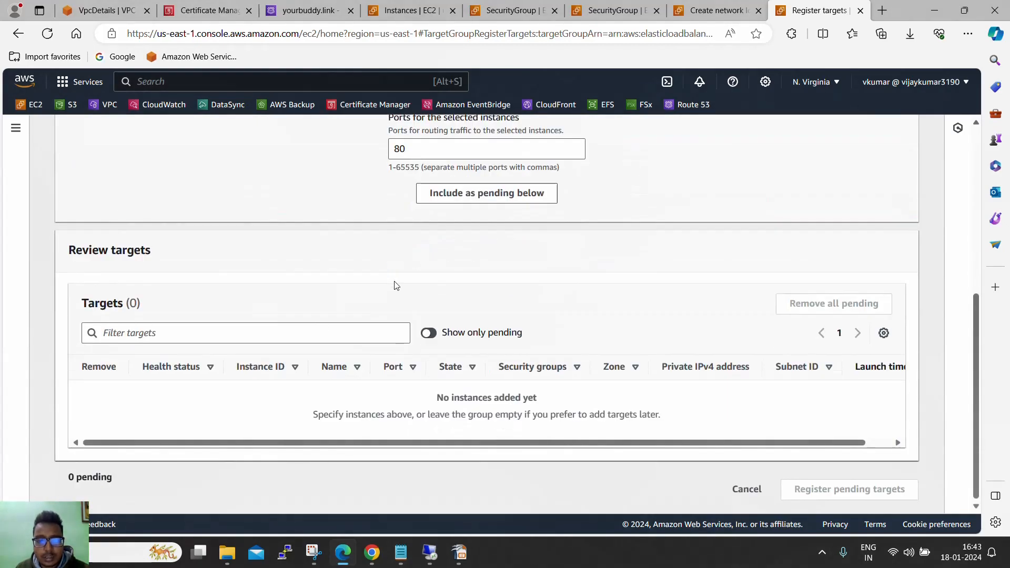
{"action": "scroll", "coordinate": [396, 285], "scroll_direction": "up", "scroll_amount": 3}
{"action": "left_click", "coordinate": [484, 372]}
{"action": "scroll", "coordinate": [543, 370], "scroll_direction": "down", "scroll_amount": 3}
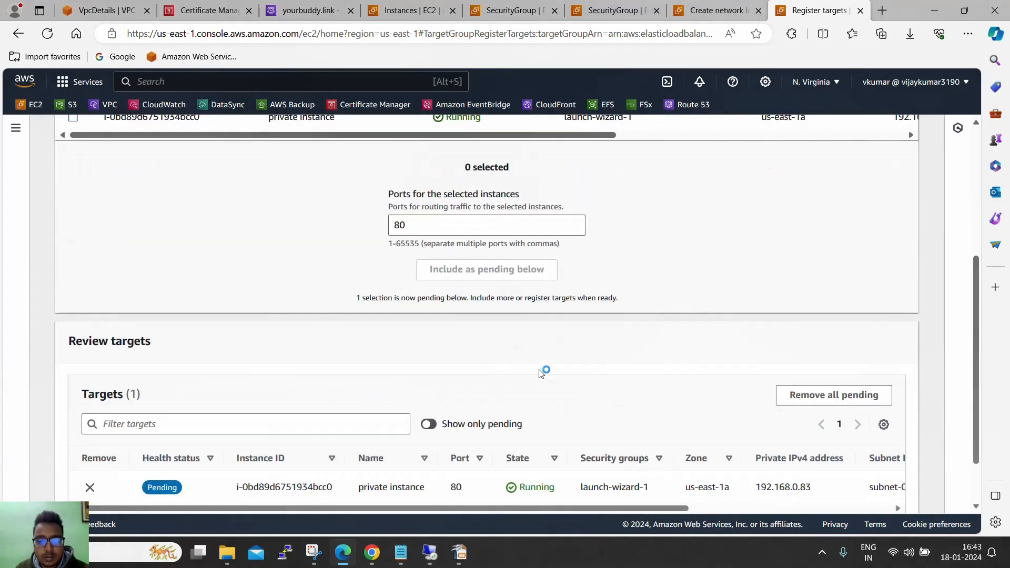
{"action": "left_click", "coordinate": [871, 495]}
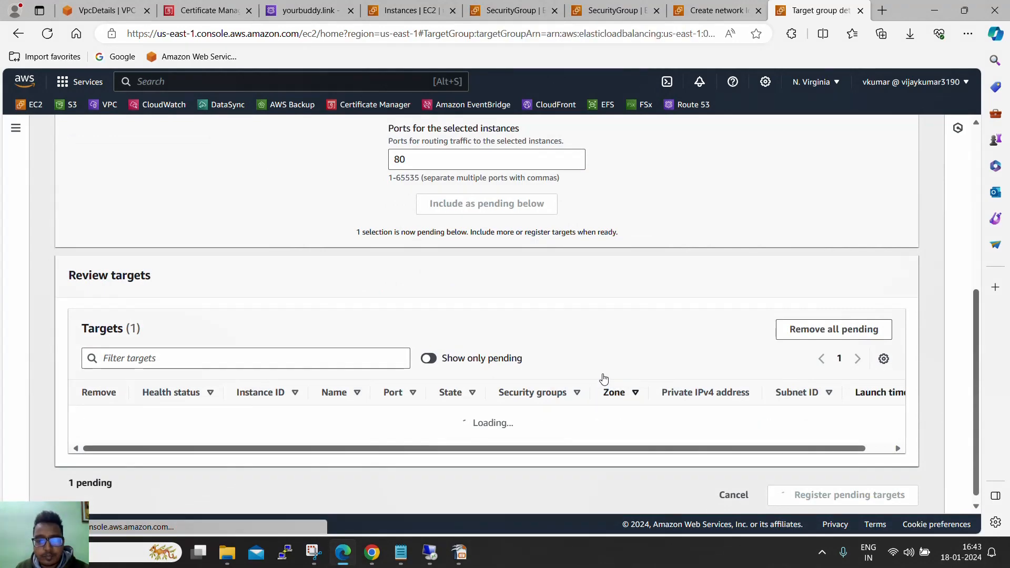
{"action": "scroll", "coordinate": [605, 378], "scroll_direction": "down", "scroll_amount": 5}
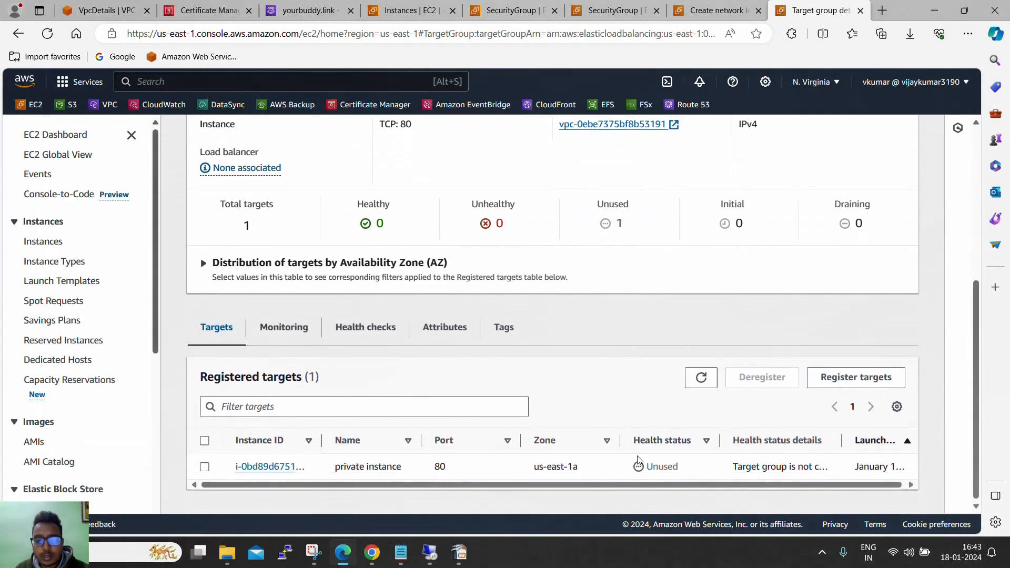
{"action": "left_click_drag", "start_coordinate": [647, 466], "coordinate": [684, 469]}
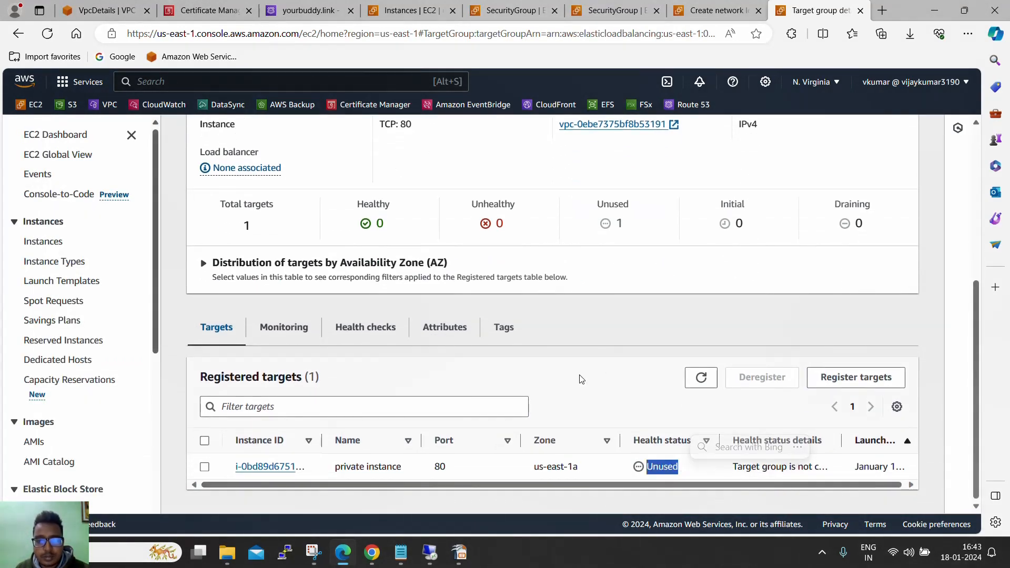
{"action": "scroll", "coordinate": [581, 378], "scroll_direction": "up", "scroll_amount": 5}
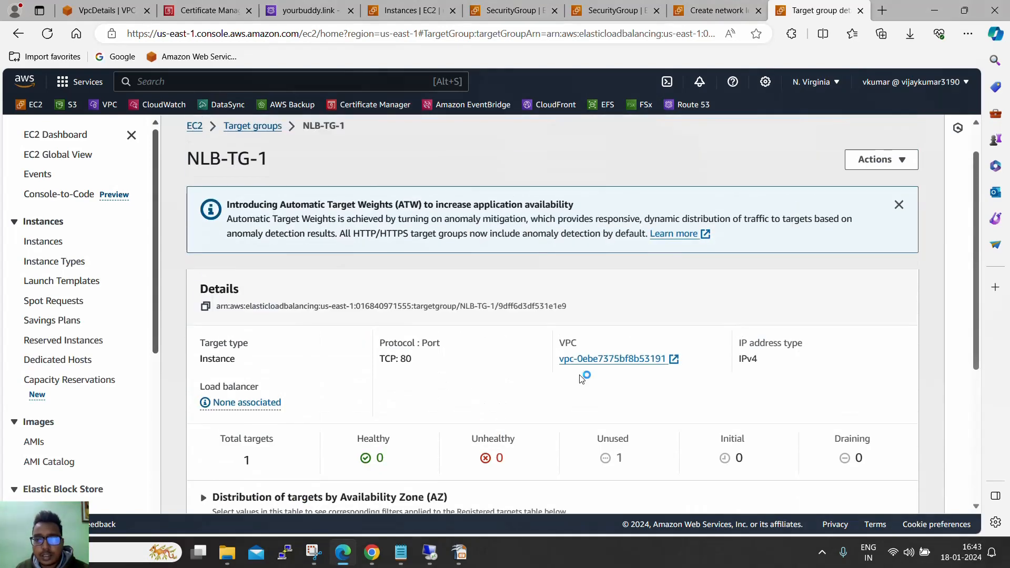
Step: Return to the load balancer form, refresh the available target groups and forward the TLS listener to NLB-TG-1
{"action": "left_click", "coordinate": [719, 12]}
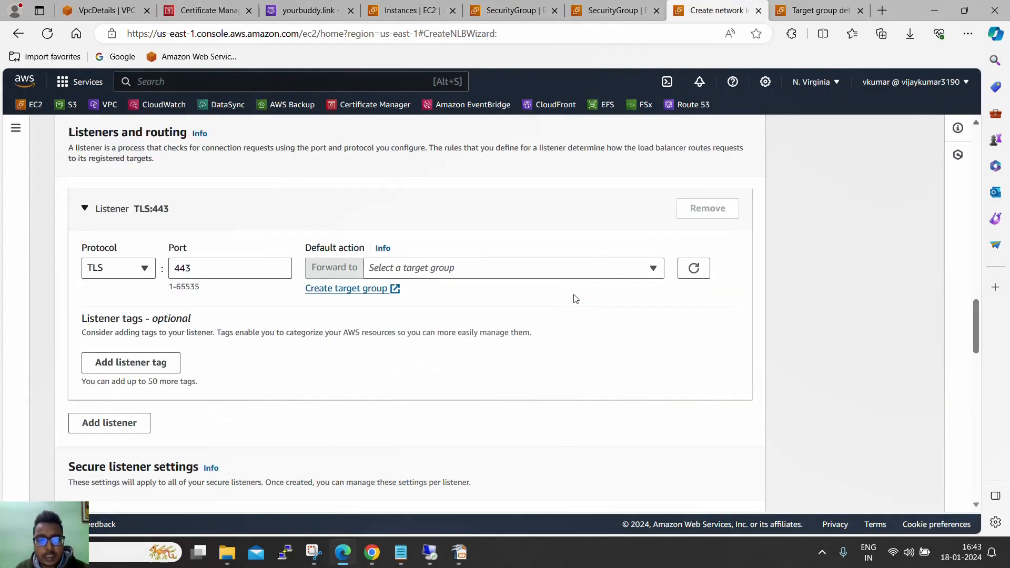
{"action": "left_click", "coordinate": [693, 268]}
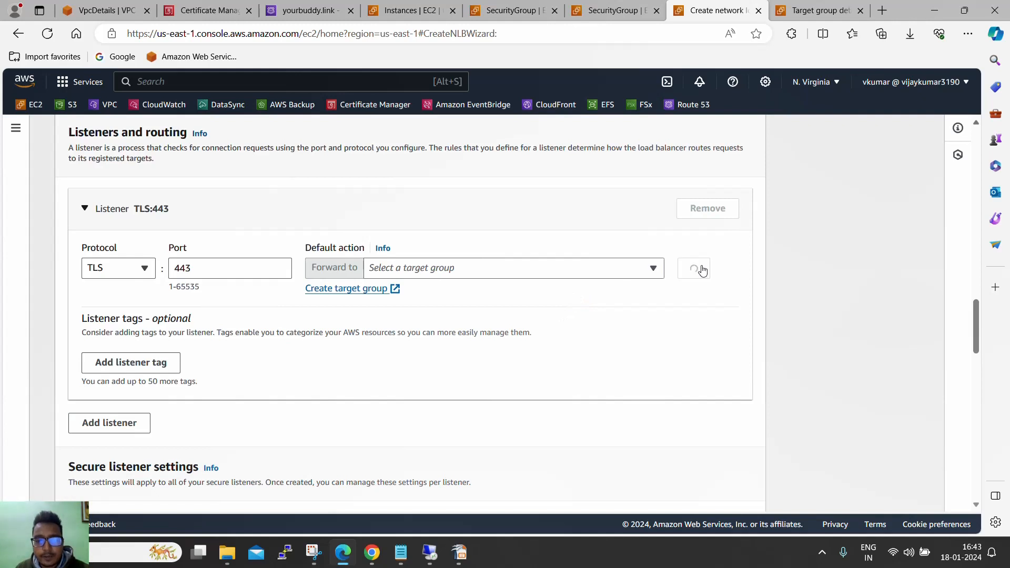
{"action": "left_click", "coordinate": [615, 270]}
{"action": "left_click", "coordinate": [568, 312]}
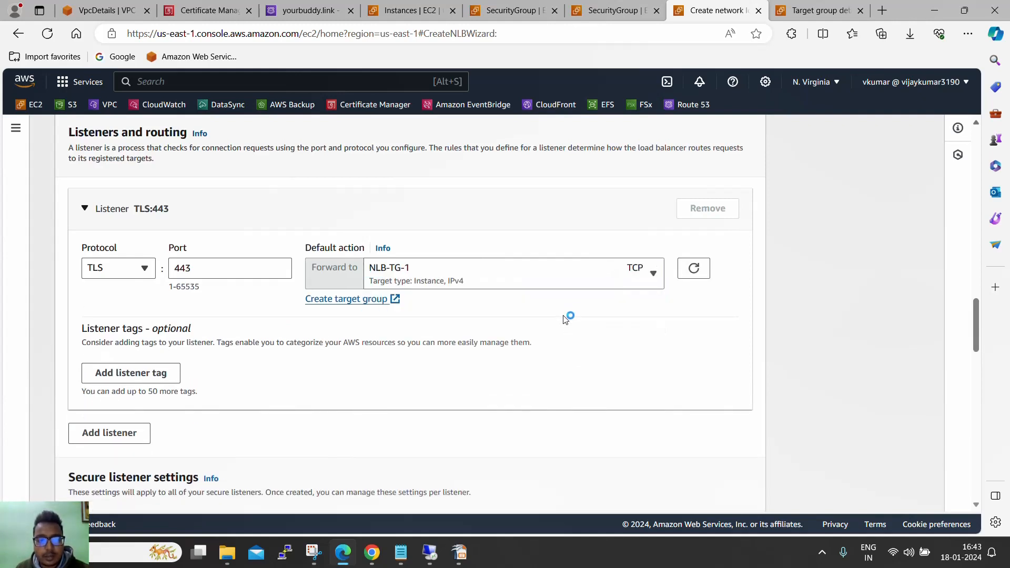
Step: Compare the secure listener settings by switching the listener protocol to TCP and back to TLS
{"action": "scroll", "coordinate": [566, 318], "scroll_direction": "down", "scroll_amount": 1}
{"action": "scroll", "coordinate": [564, 320], "scroll_direction": "down", "scroll_amount": 2}
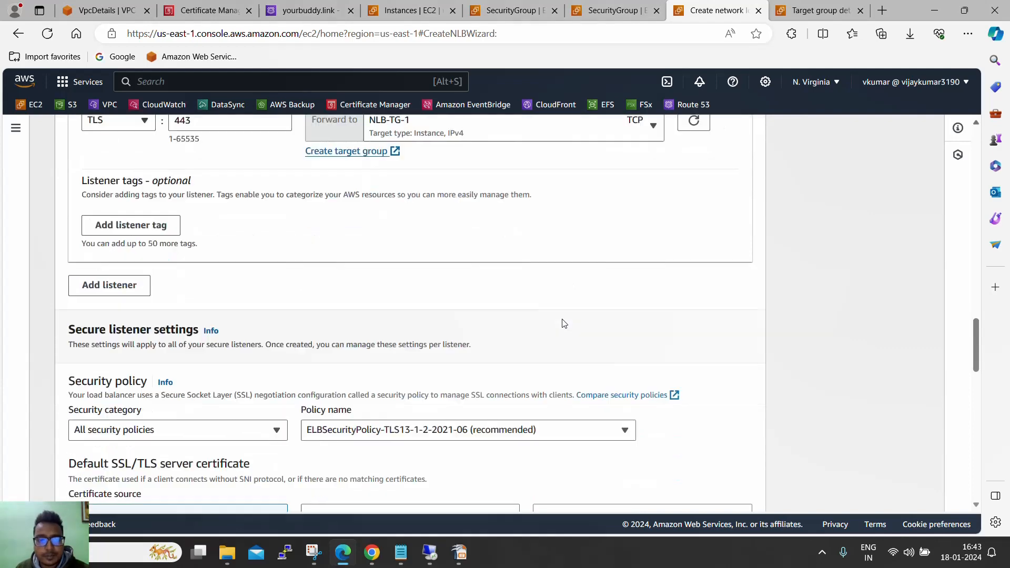
{"action": "scroll", "coordinate": [565, 320], "scroll_direction": "down", "scroll_amount": 5}
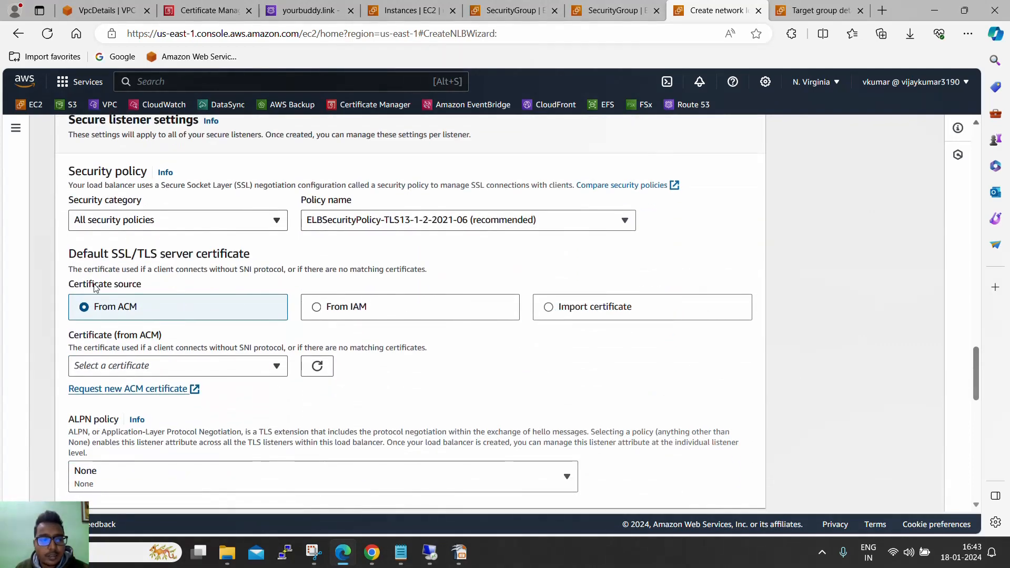
{"action": "left_click_drag", "start_coordinate": [70, 254], "coordinate": [238, 266]}
{"action": "scroll", "coordinate": [282, 286], "scroll_direction": "up", "scroll_amount": 6}
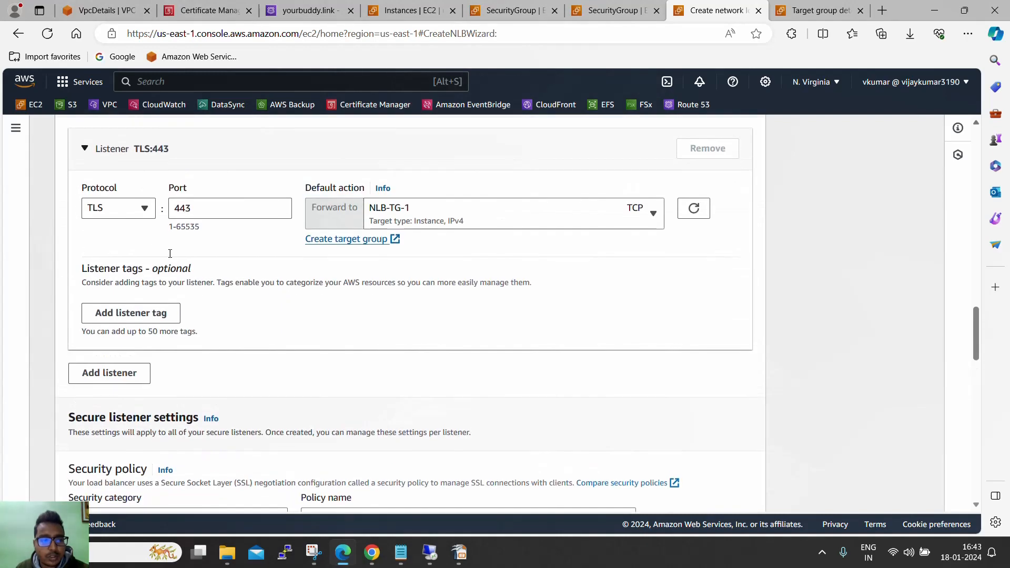
{"action": "left_click", "coordinate": [145, 207]}
{"action": "left_click", "coordinate": [131, 228]}
{"action": "scroll", "coordinate": [240, 365], "scroll_direction": "down", "scroll_amount": 1}
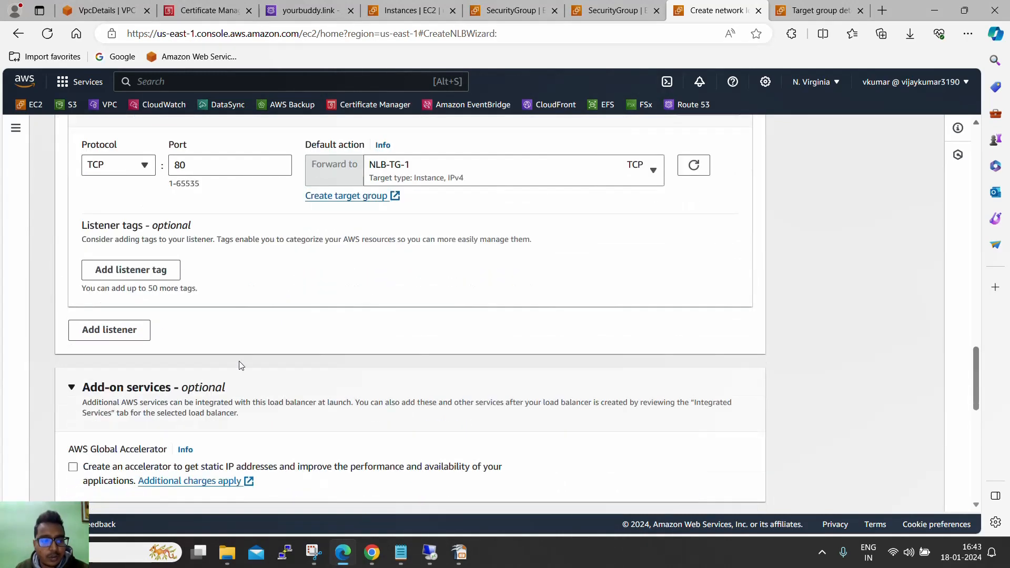
{"action": "scroll", "coordinate": [289, 419], "scroll_direction": "down", "scroll_amount": 3}
{"action": "scroll", "coordinate": [198, 288], "scroll_direction": "up", "scroll_amount": 4}
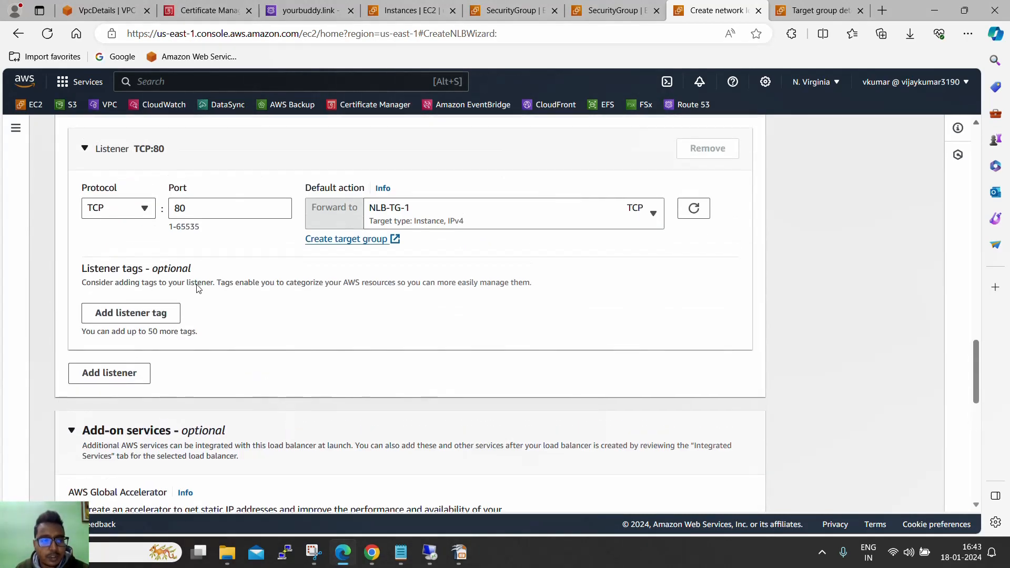
{"action": "left_click", "coordinate": [144, 208]}
{"action": "left_click", "coordinate": [116, 268]}
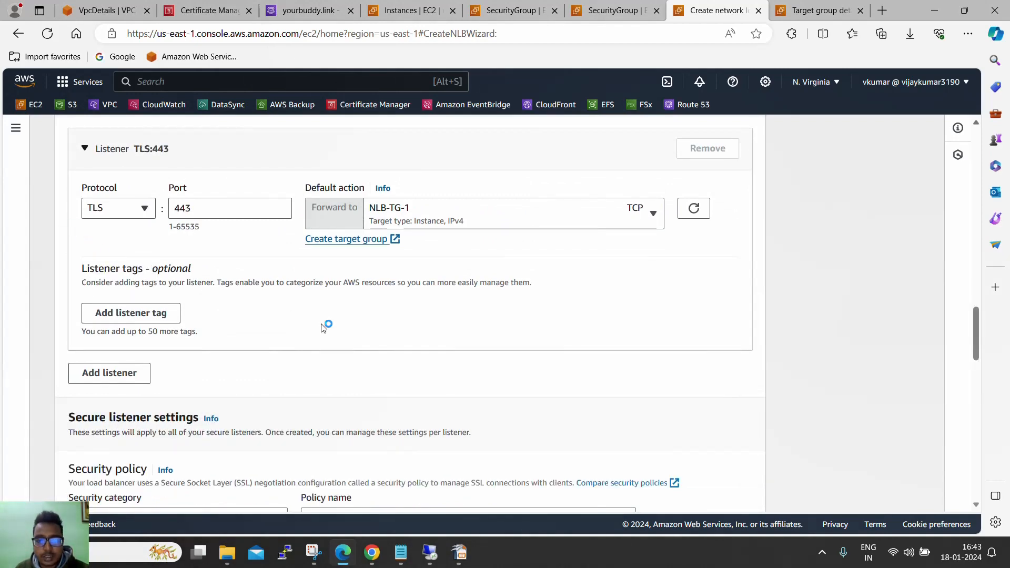
Step: Choose the ACM certificate knowledgepoint.yourbuddy.link as the default SSL/TLS server certificate
{"action": "scroll", "coordinate": [323, 327], "scroll_direction": "down", "scroll_amount": 5}
{"action": "left_click", "coordinate": [234, 366]}
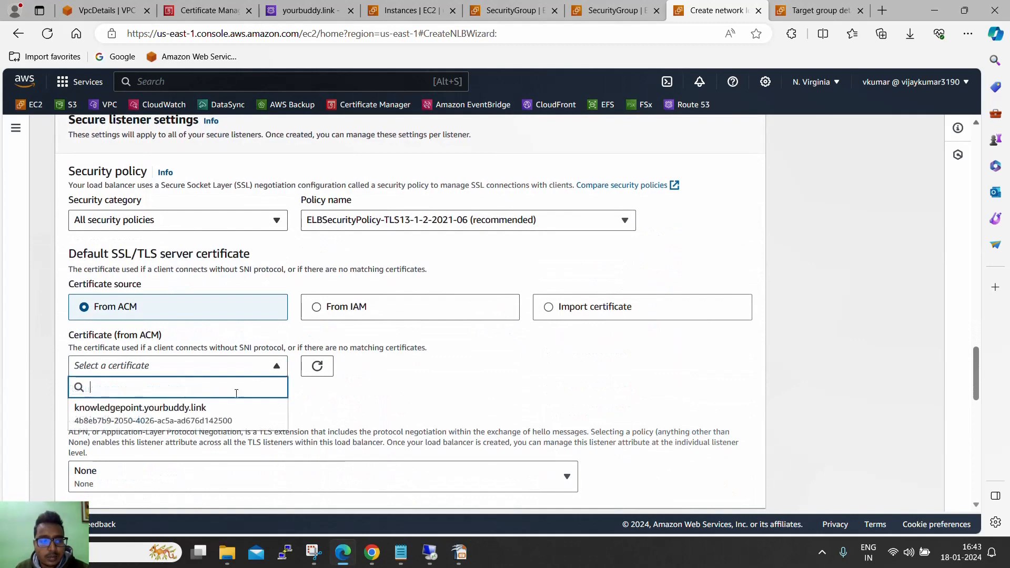
{"action": "left_click", "coordinate": [221, 418]}
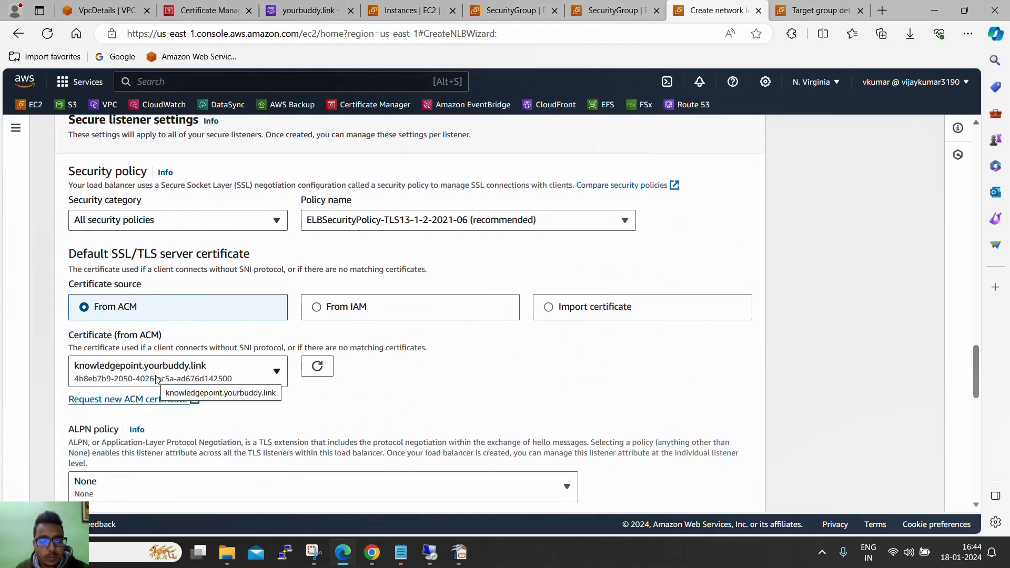
Step: Review the listener settings and summary, create the load balancer, and view it in the load balancer list
{"action": "scroll", "coordinate": [441, 376], "scroll_direction": "down", "scroll_amount": 2}
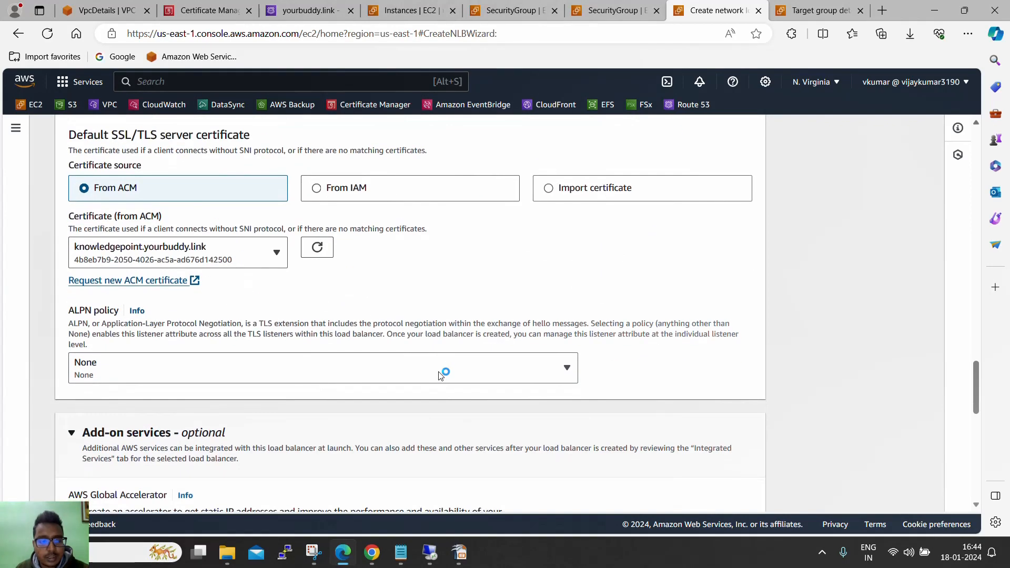
{"action": "scroll", "coordinate": [461, 333], "scroll_direction": "up", "scroll_amount": 7}
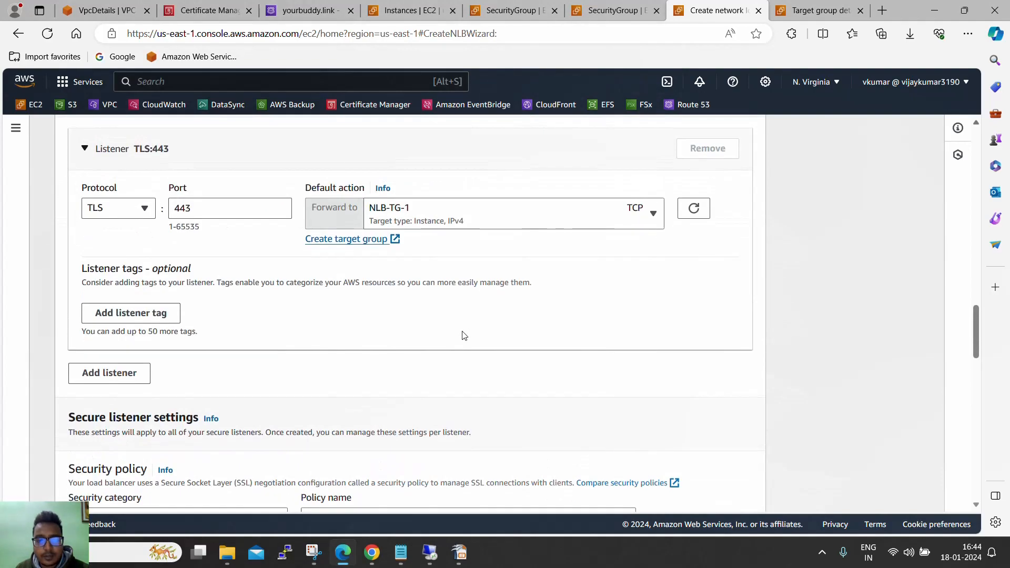
{"action": "scroll", "coordinate": [463, 337], "scroll_direction": "down", "scroll_amount": 10}
{"action": "scroll", "coordinate": [473, 363], "scroll_direction": "down", "scroll_amount": 8}
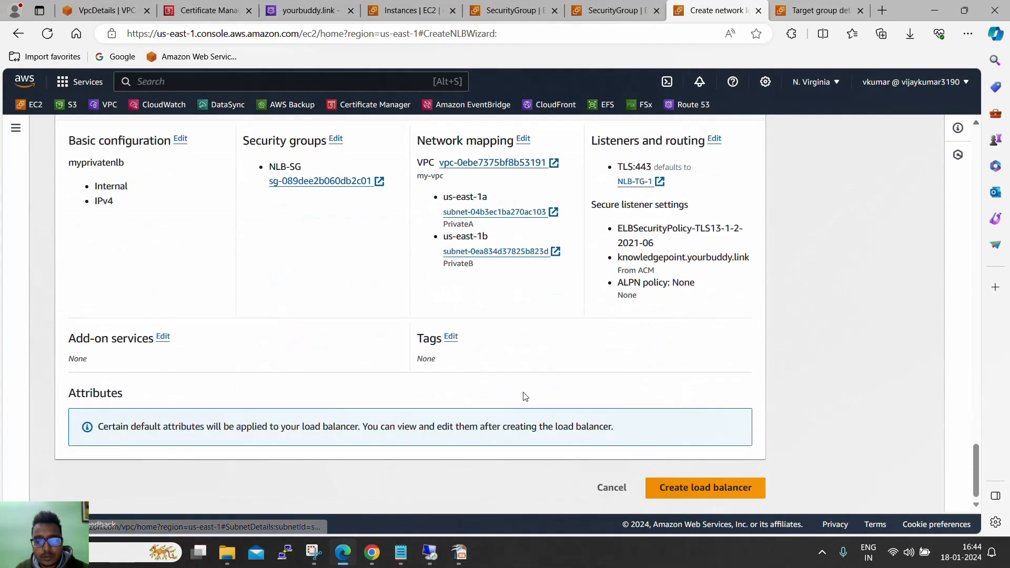
{"action": "left_click", "coordinate": [728, 492]}
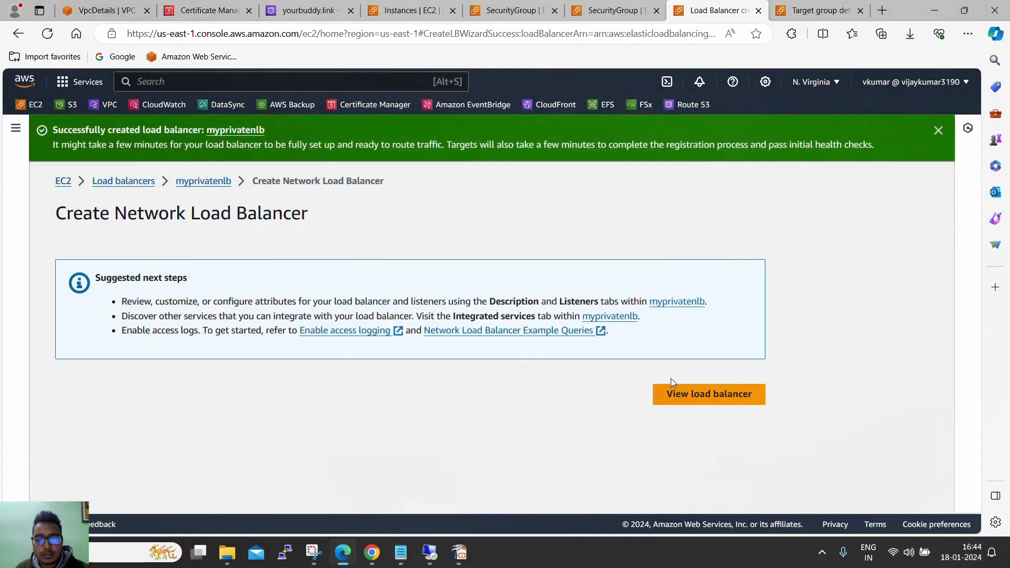
{"action": "left_click", "coordinate": [723, 399]}
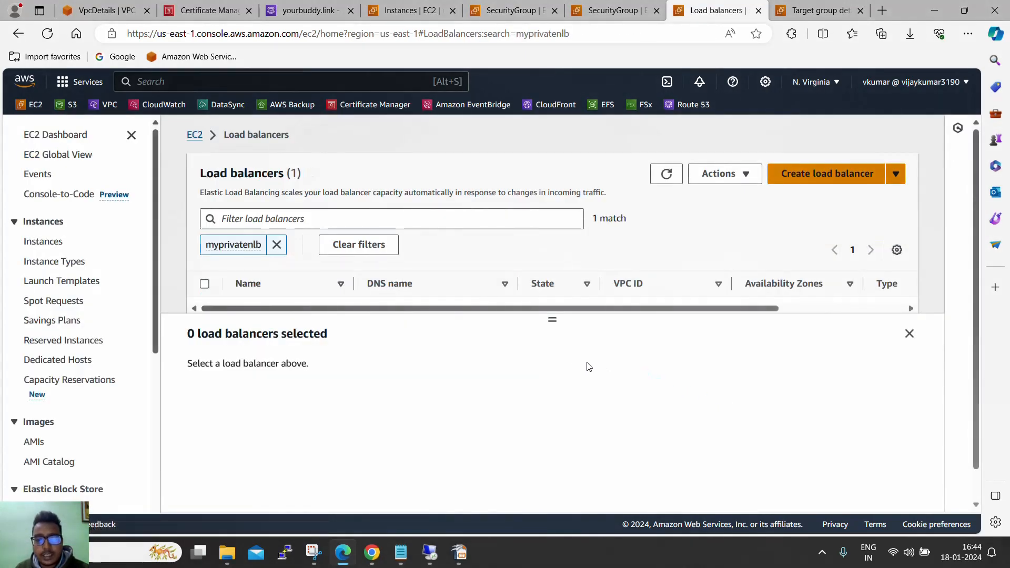
{"action": "left_click_drag", "start_coordinate": [552, 320], "coordinate": [571, 361]}
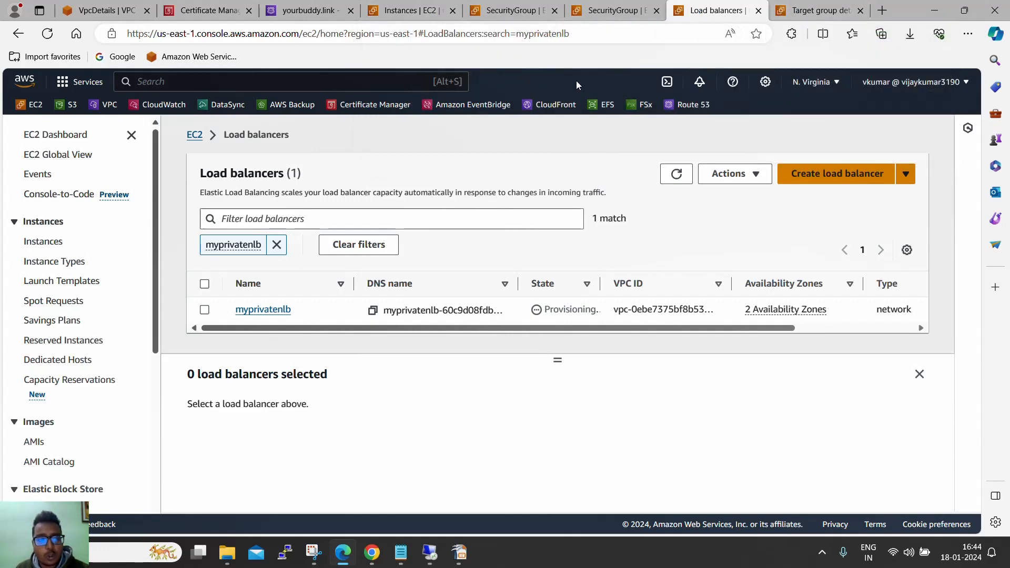
Step: Open the load balancers page in a new browser tab and start creating another Network Load Balancer
{"action": "scroll", "coordinate": [118, 284], "scroll_direction": "down", "scroll_amount": 6}
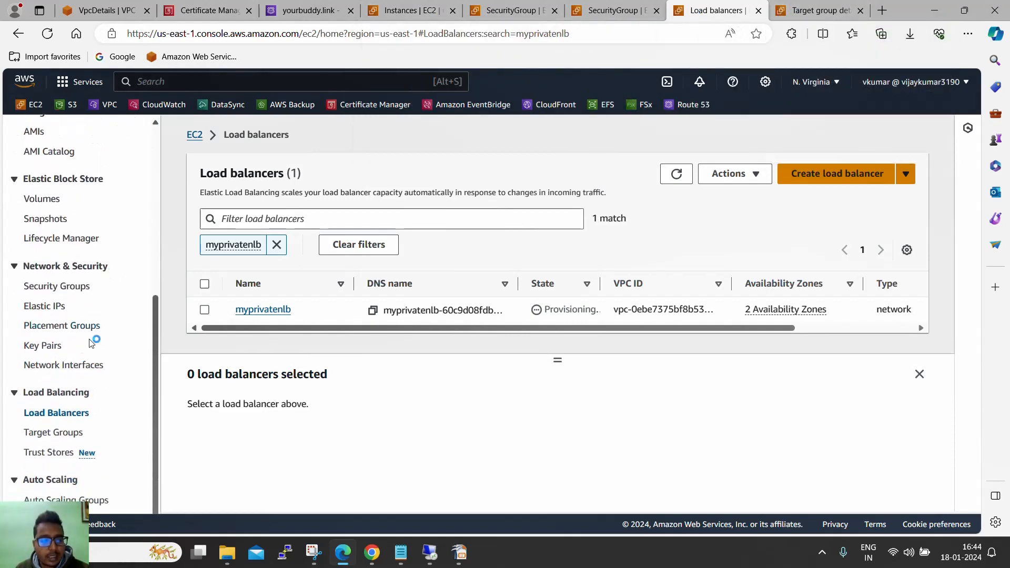
{"action": "middle_click", "coordinate": [65, 420]}
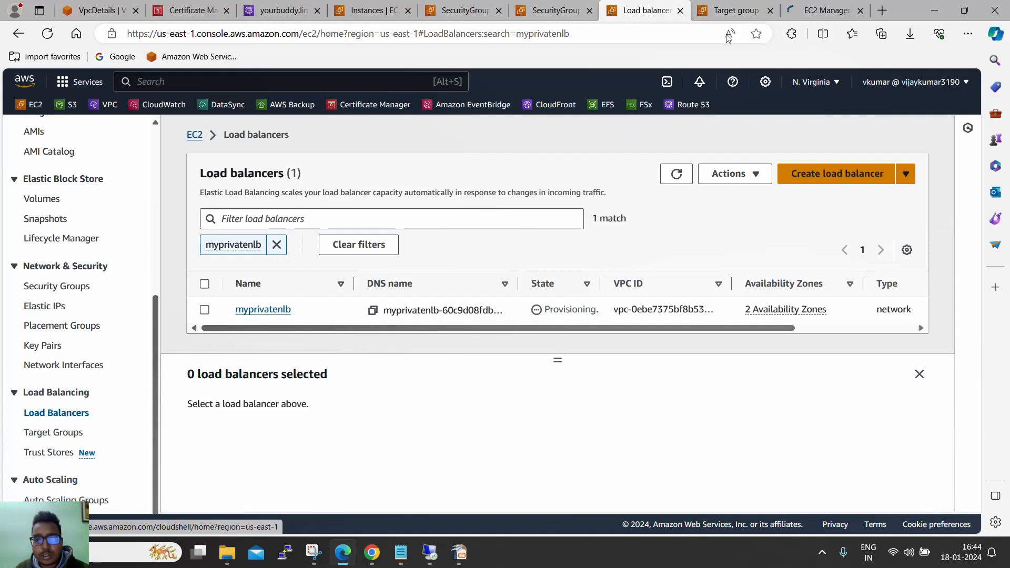
{"action": "left_click", "coordinate": [676, 174]}
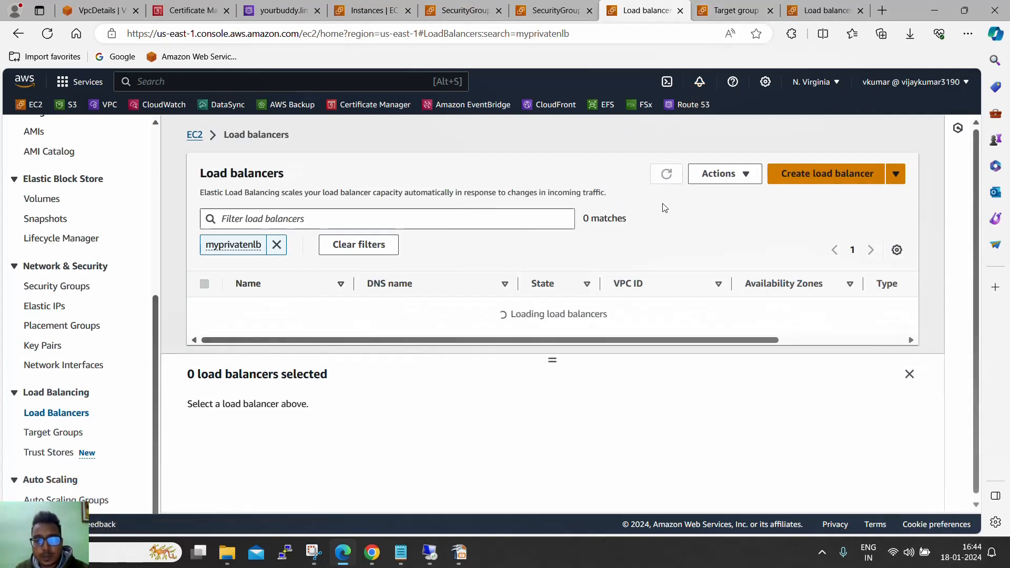
{"action": "left_click", "coordinate": [825, 11]}
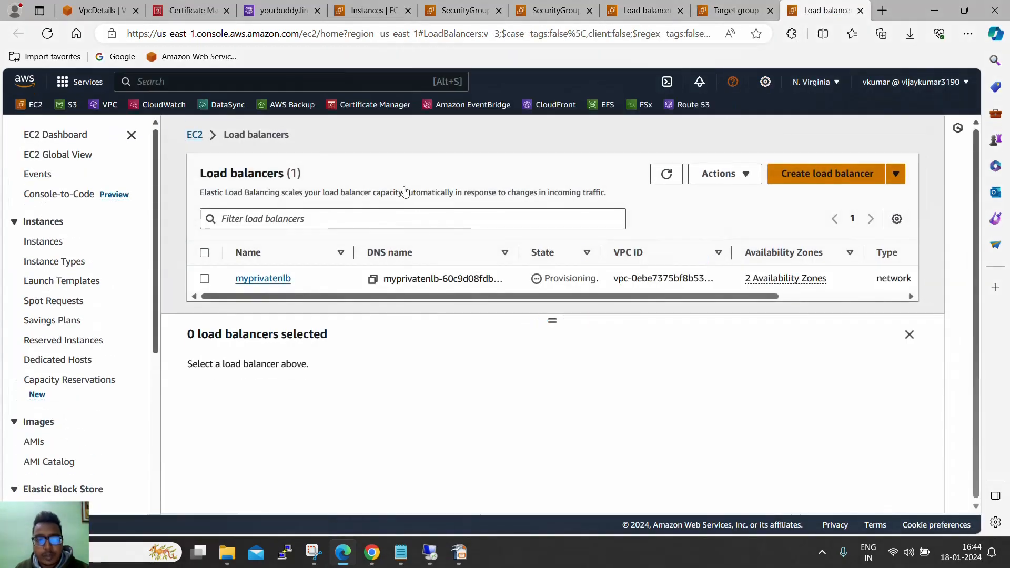
{"action": "left_click", "coordinate": [825, 174]}
{"action": "scroll", "coordinate": [315, 342], "scroll_direction": "down", "scroll_amount": 5}
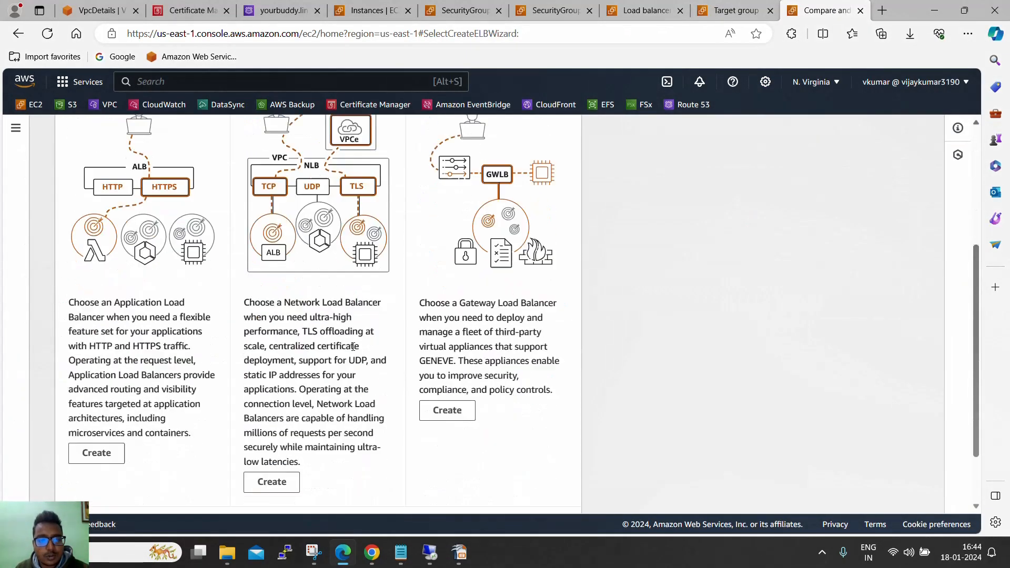
{"action": "left_click", "coordinate": [276, 406]}
{"action": "scroll", "coordinate": [336, 326], "scroll_direction": "down", "scroll_amount": 3}
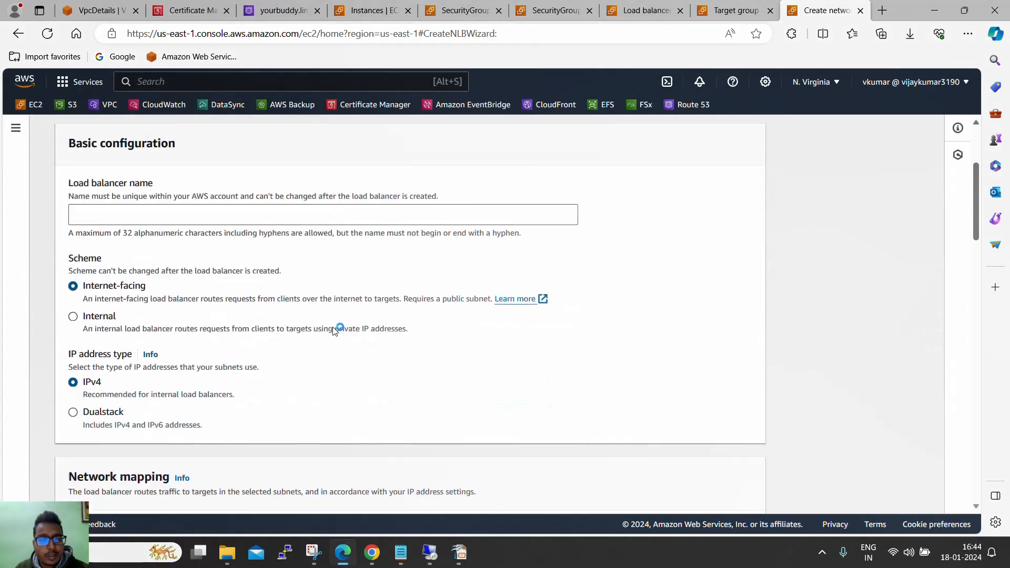
Step: Compare the Internet-facing and Internal scheme options for the new load balancer, ending with Internet-facing selected
{"action": "double_click", "coordinate": [79, 251]}
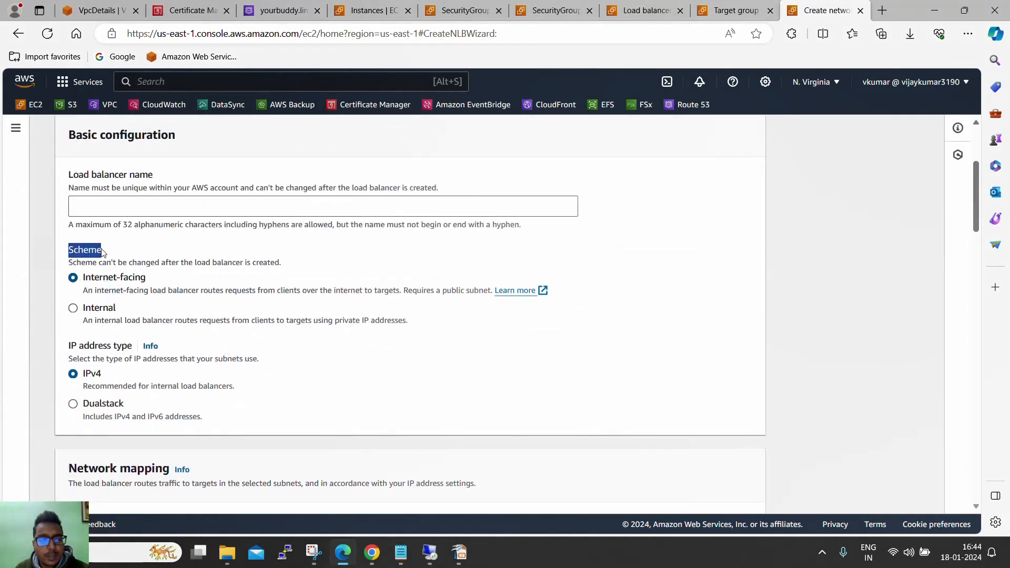
{"action": "left_click_drag", "start_coordinate": [84, 277], "coordinate": [143, 281]}
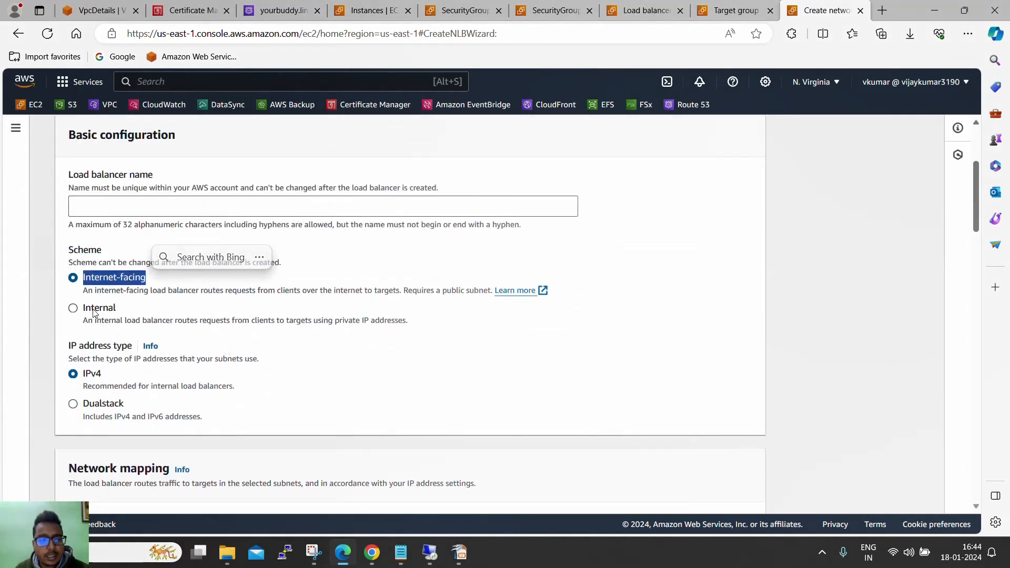
{"action": "left_click_drag", "start_coordinate": [86, 308], "coordinate": [117, 310]}
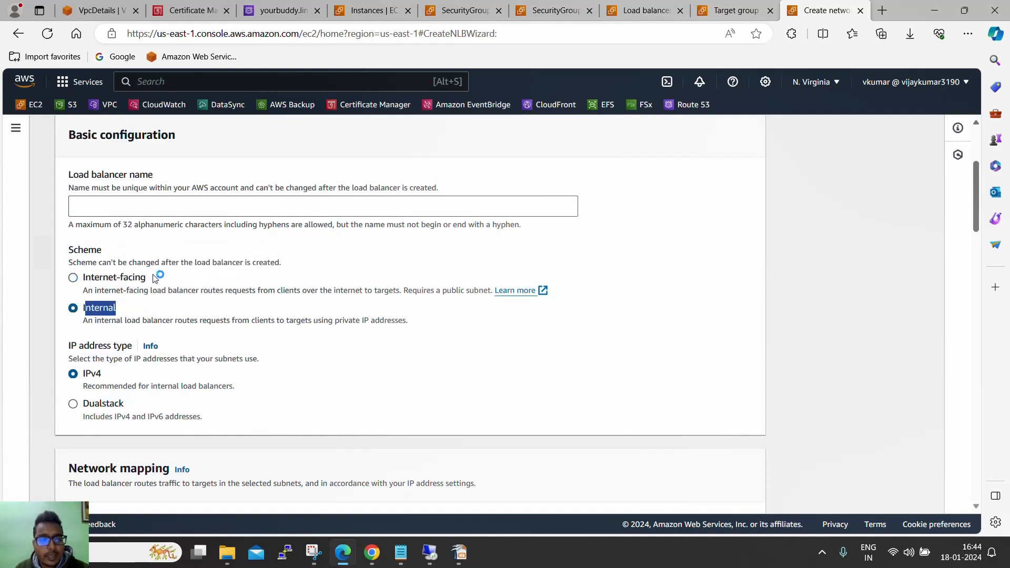
{"action": "left_click_drag", "start_coordinate": [148, 278], "coordinate": [84, 281]}
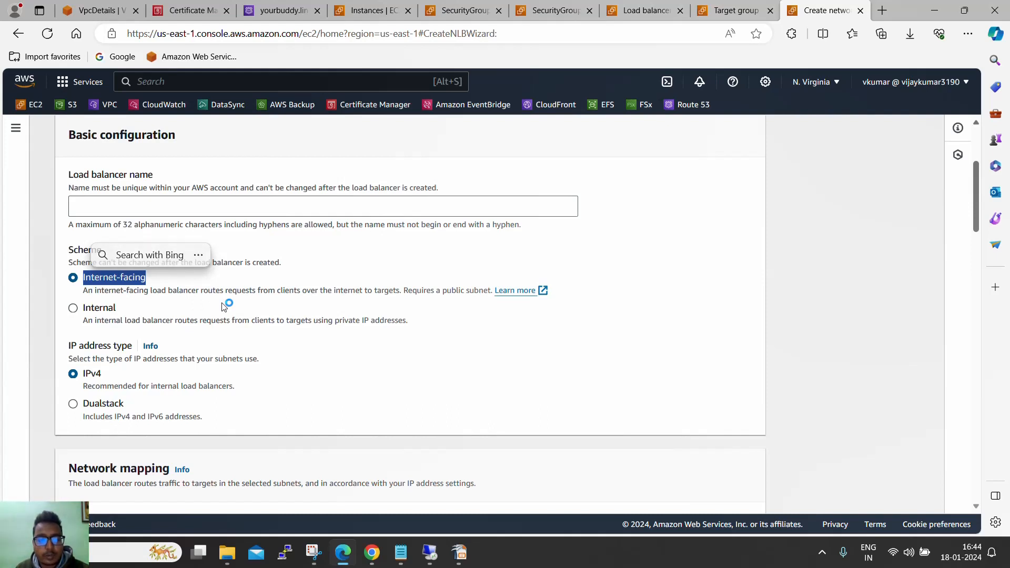
Step: Examine the existing DNS records in the yourbuddy.link hosted zone in Route 53
{"action": "left_click", "coordinate": [201, 301]}
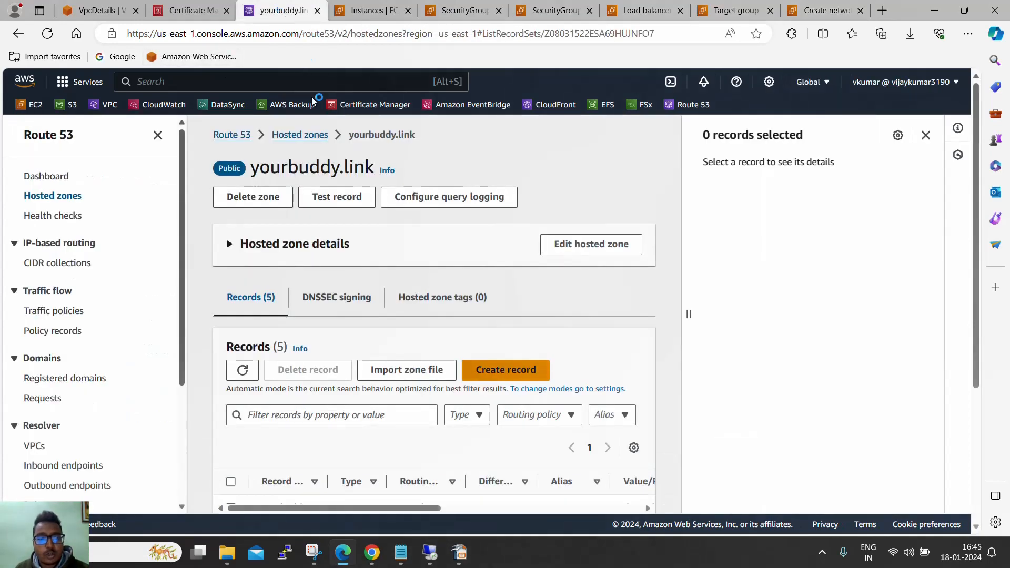
{"action": "left_click", "coordinate": [274, 12]}
{"action": "scroll", "coordinate": [355, 319], "scroll_direction": "down", "scroll_amount": 3}
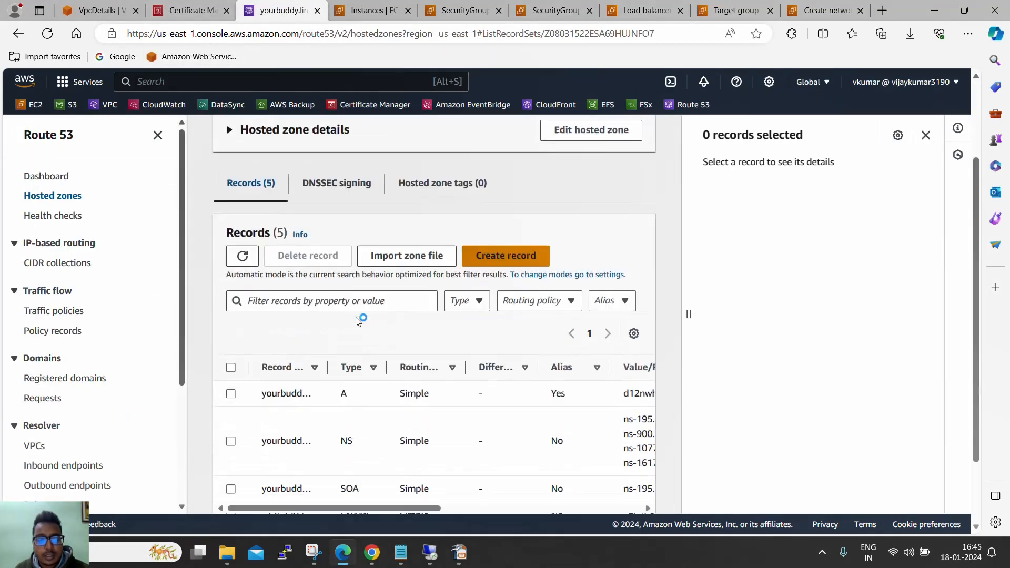
{"action": "scroll", "coordinate": [356, 320], "scroll_direction": "up", "scroll_amount": 3}
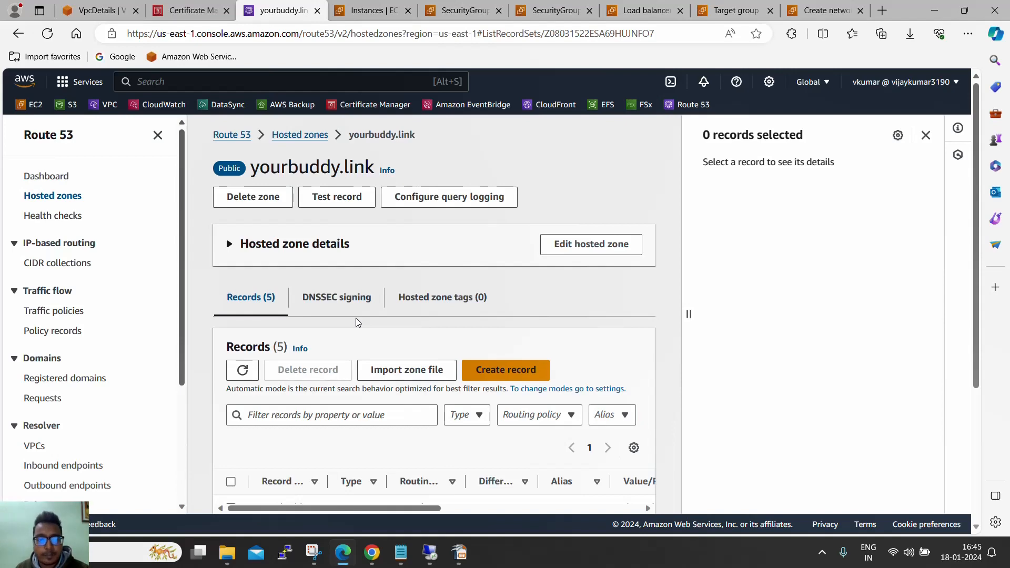
{"action": "scroll", "coordinate": [348, 315], "scroll_direction": "down", "scroll_amount": 3}
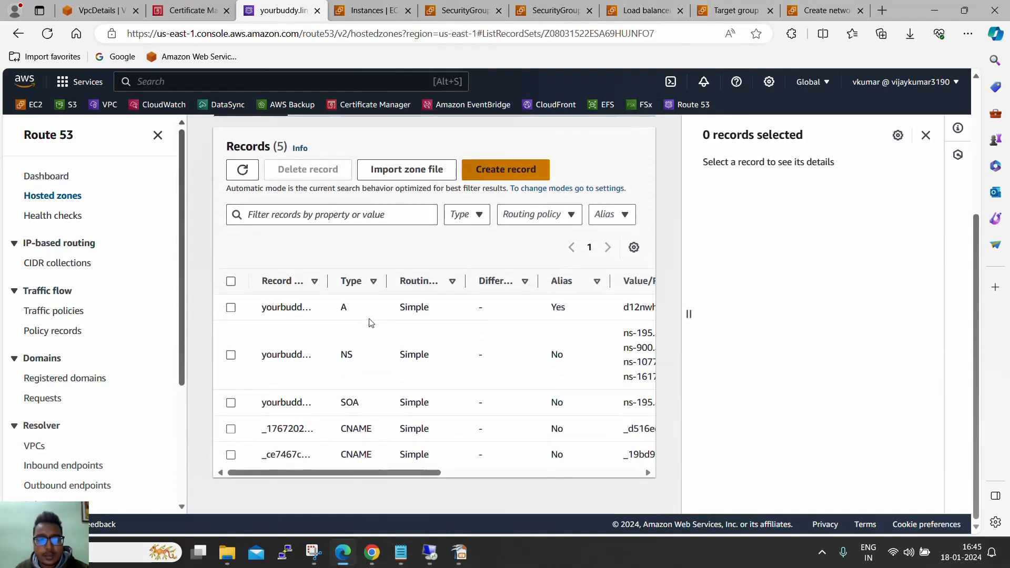
{"action": "scroll", "coordinate": [368, 318], "scroll_direction": "up", "scroll_amount": 3}
{"action": "scroll", "coordinate": [368, 318], "scroll_direction": "down", "scroll_amount": 3}
{"action": "scroll", "coordinate": [362, 334], "scroll_direction": "down", "scroll_amount": 1}
{"action": "scroll", "coordinate": [363, 333], "scroll_direction": "up", "scroll_amount": 3}
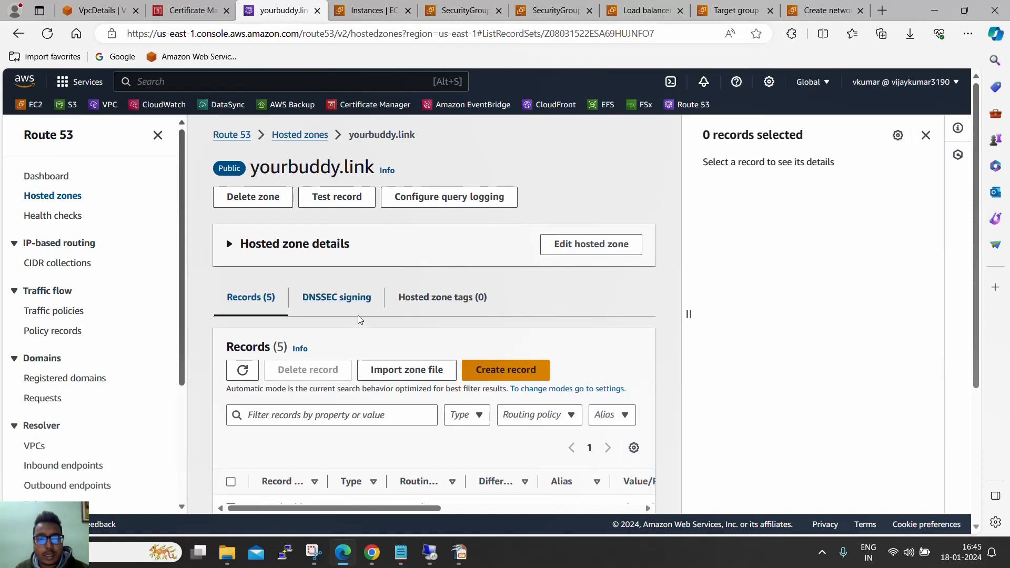
Step: Open the details of the myprivatenlb load balancer and look at its DNS name
{"action": "left_click", "coordinate": [640, 12]}
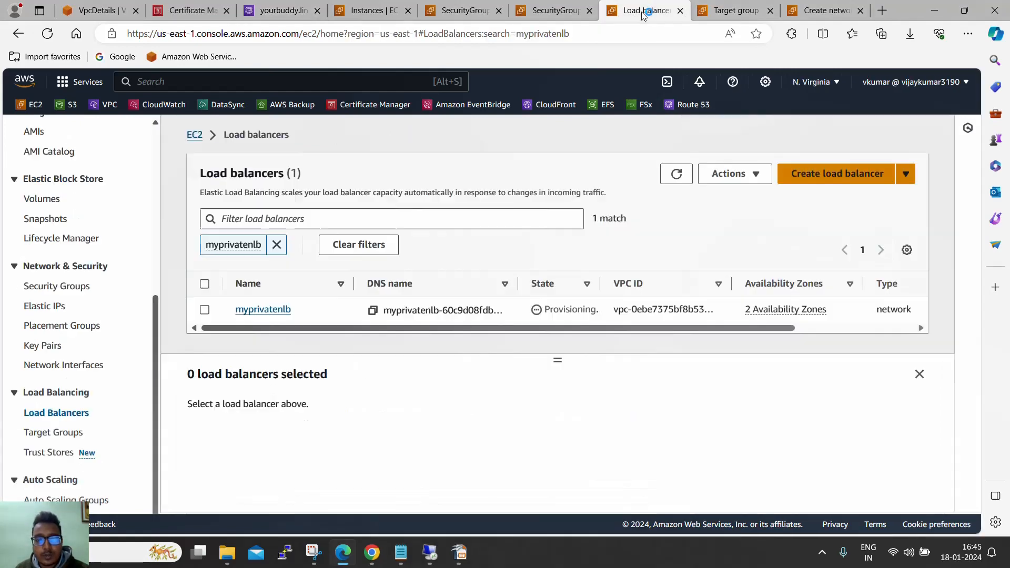
{"action": "left_click", "coordinate": [263, 309]}
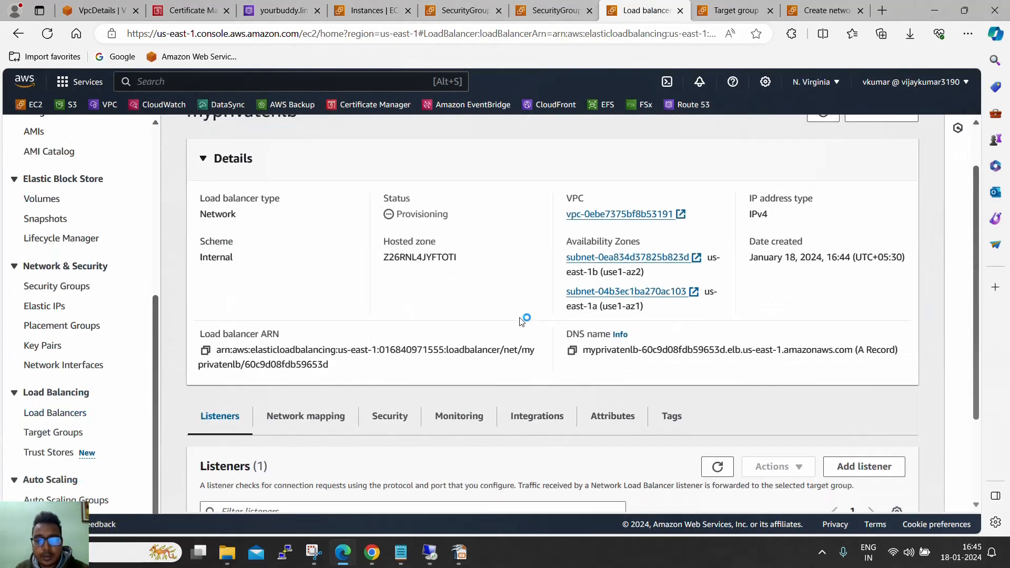
{"action": "left_click_drag", "start_coordinate": [582, 349], "coordinate": [853, 352]}
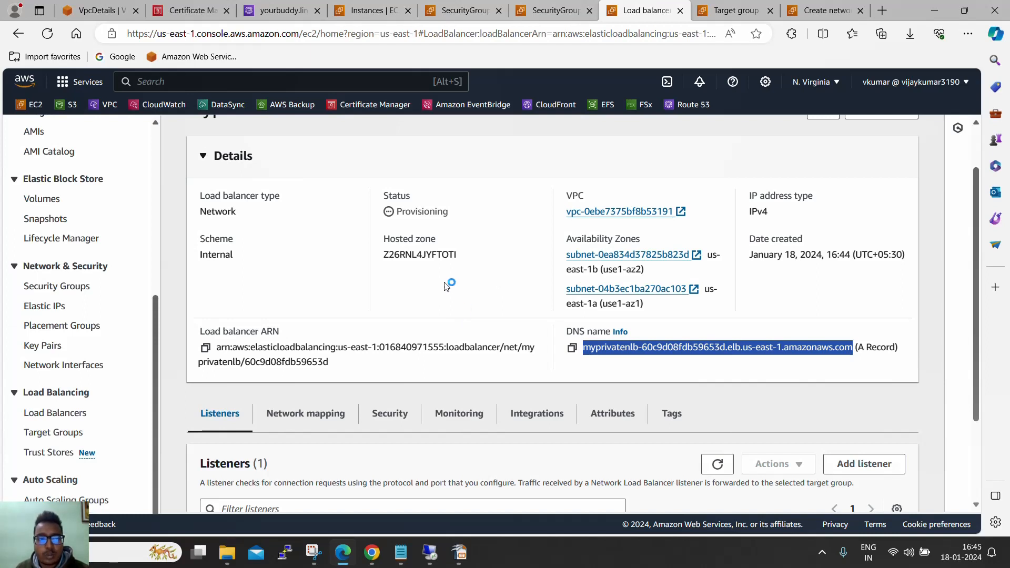
Step: View the certificate import form in Certificate Manager, leaving it without importing anything
{"action": "left_click", "coordinate": [184, 12]}
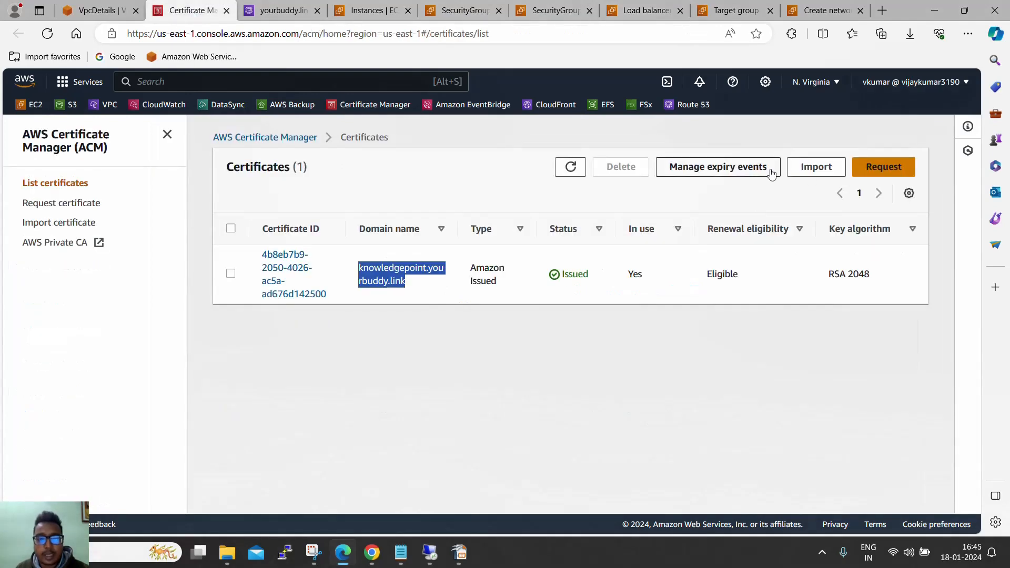
{"action": "left_click", "coordinate": [817, 174]}
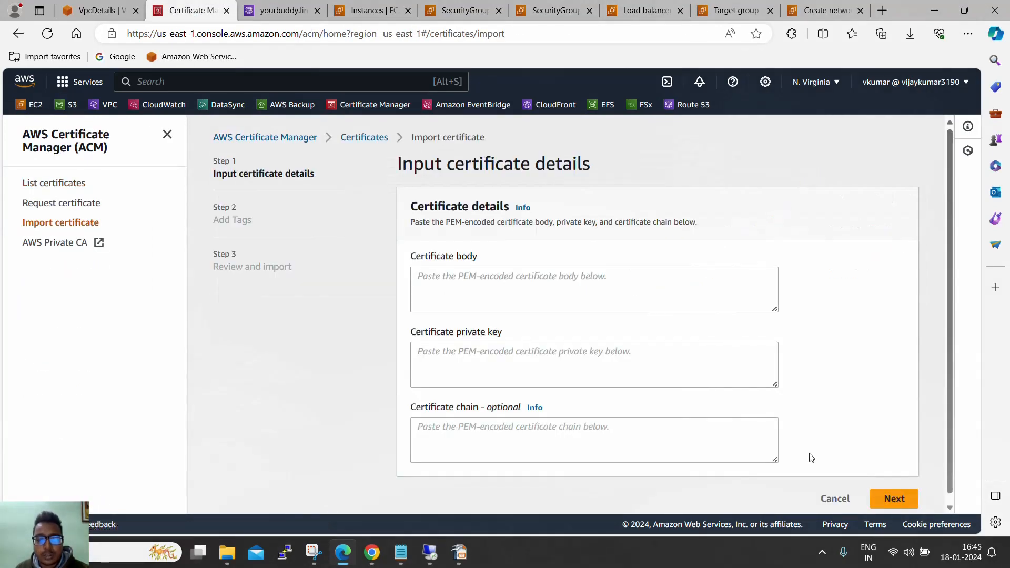
{"action": "left_click", "coordinate": [834, 499]}
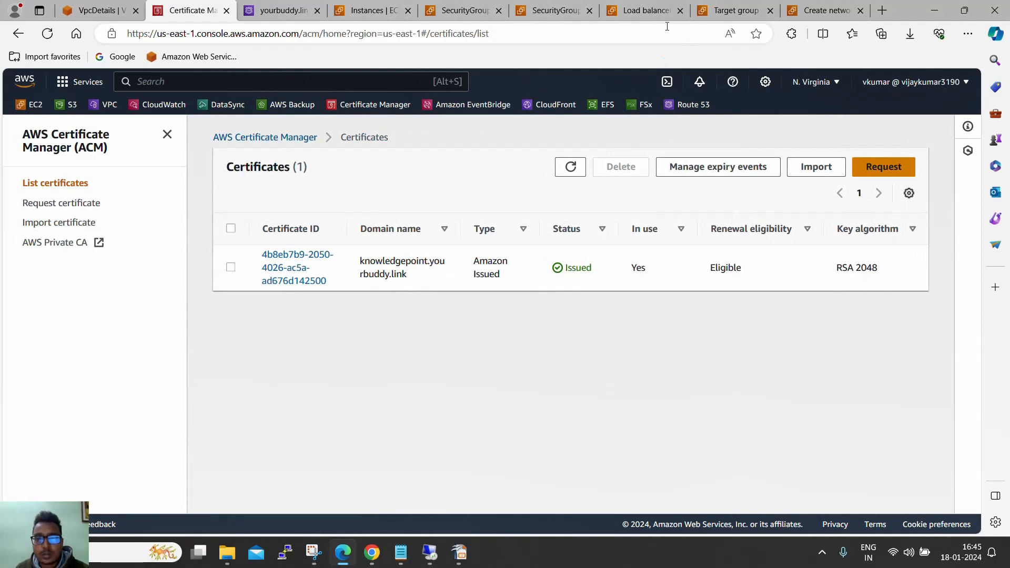
Step: Refresh the registered targets of the NLB-TG-1 target group and check the private instance's health status
{"action": "left_click", "coordinate": [736, 12]}
{"action": "scroll", "coordinate": [705, 316], "scroll_direction": "down", "scroll_amount": 3}
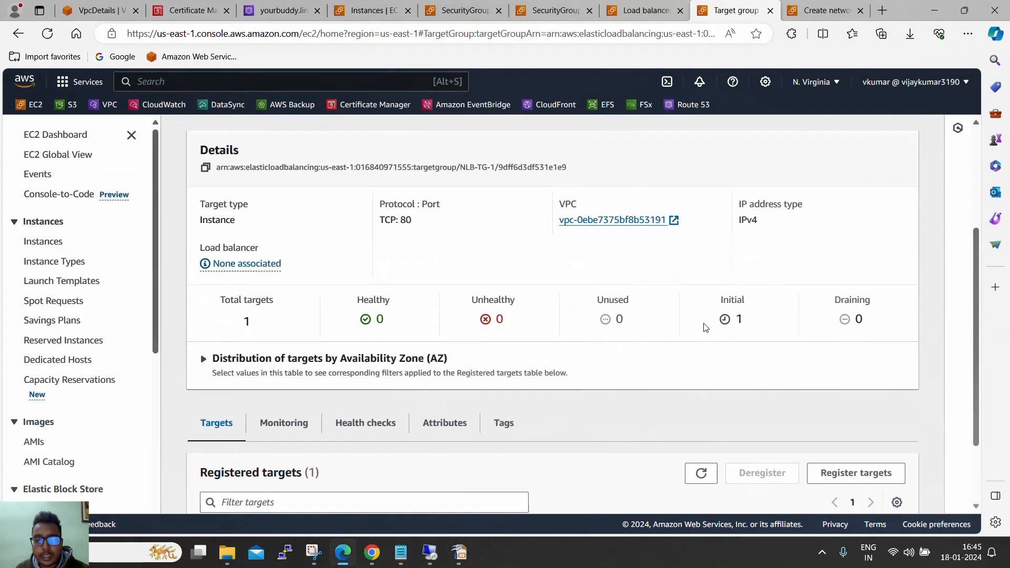
{"action": "scroll", "coordinate": [707, 325], "scroll_direction": "up", "scroll_amount": 3}
{"action": "scroll", "coordinate": [713, 325], "scroll_direction": "down", "scroll_amount": 3}
{"action": "left_click", "coordinate": [713, 477]}
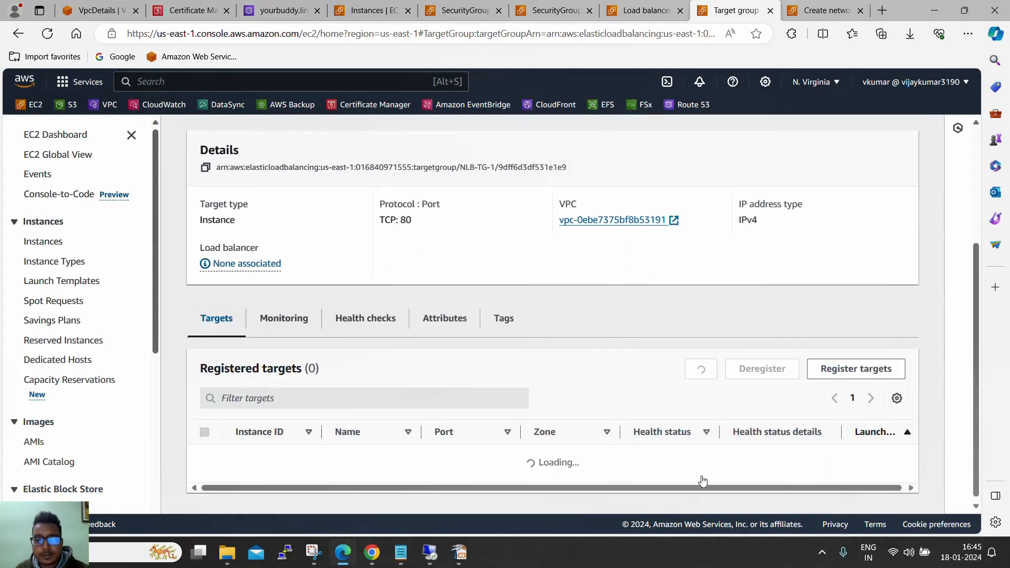
{"action": "scroll", "coordinate": [665, 421], "scroll_direction": "down", "scroll_amount": 2}
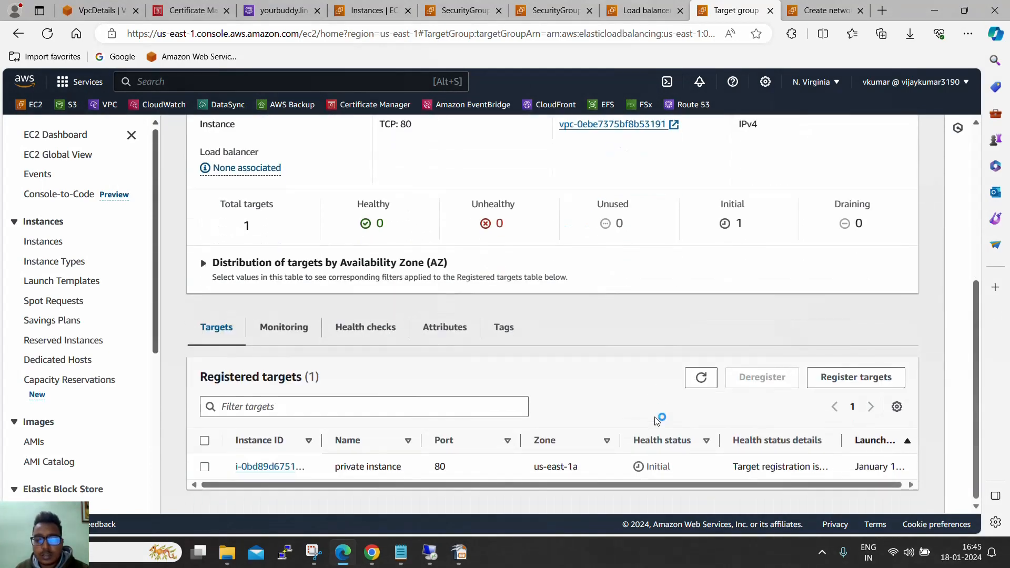
{"action": "left_click", "coordinate": [705, 387]}
{"action": "scroll", "coordinate": [705, 386], "scroll_direction": "up", "scroll_amount": 5}
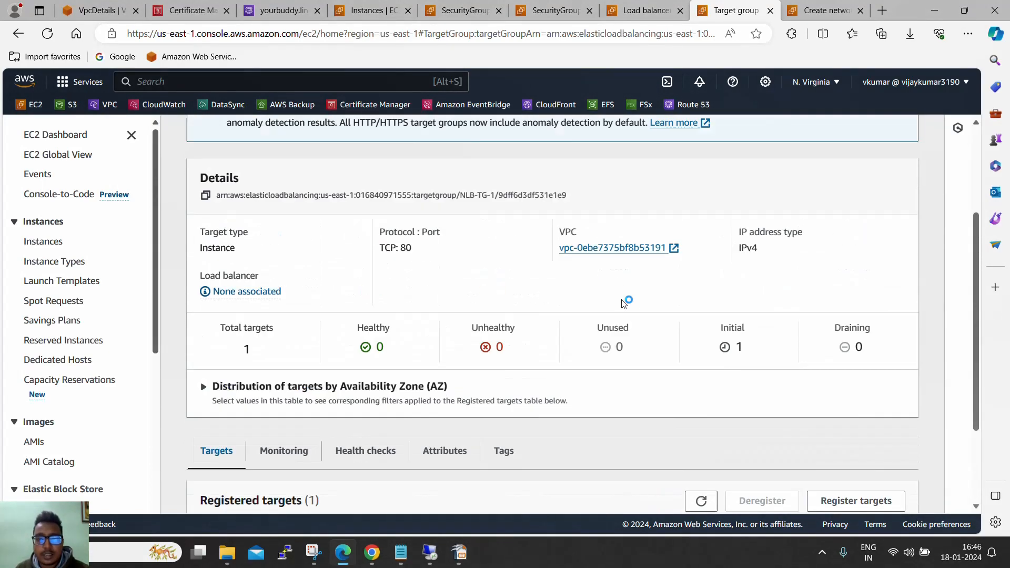
Step: Refresh the myprivatenlb load balancer's details and reload the page to check its provisioning status
{"action": "left_click", "coordinate": [644, 10]}
{"action": "scroll", "coordinate": [573, 185], "scroll_direction": "up", "scroll_amount": 2}
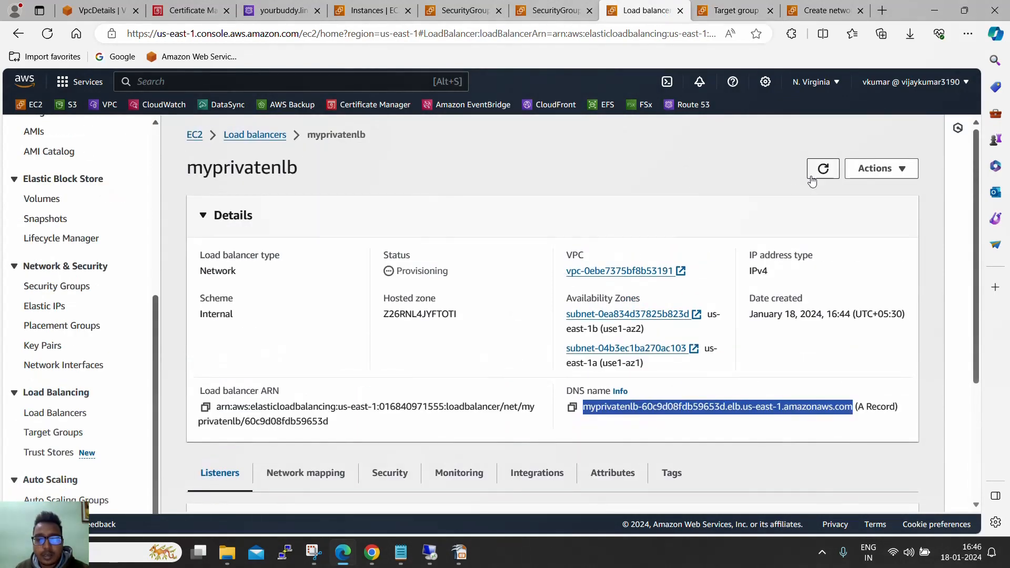
{"action": "left_click", "coordinate": [824, 170]}
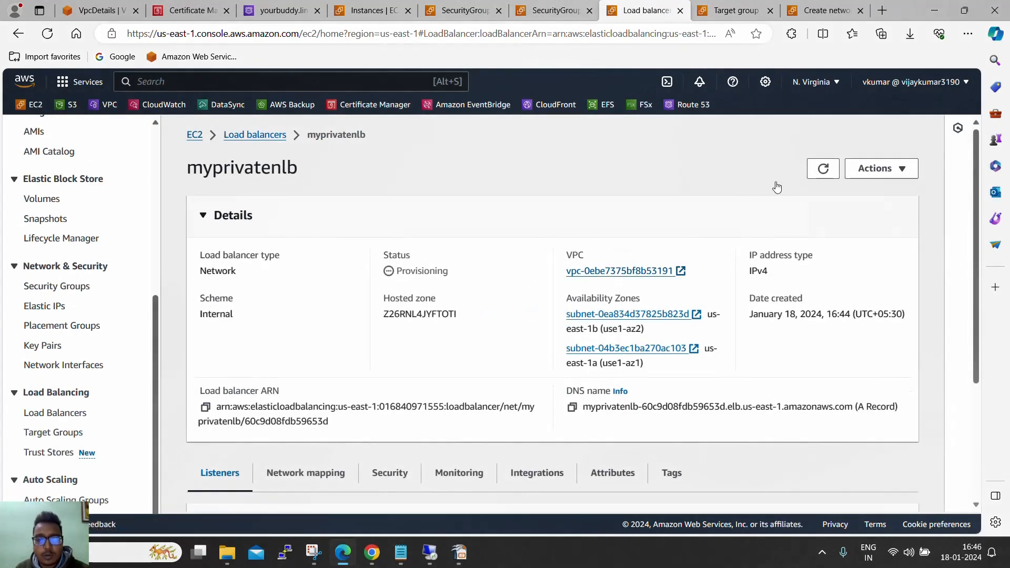
{"action": "left_click", "coordinate": [47, 33]}
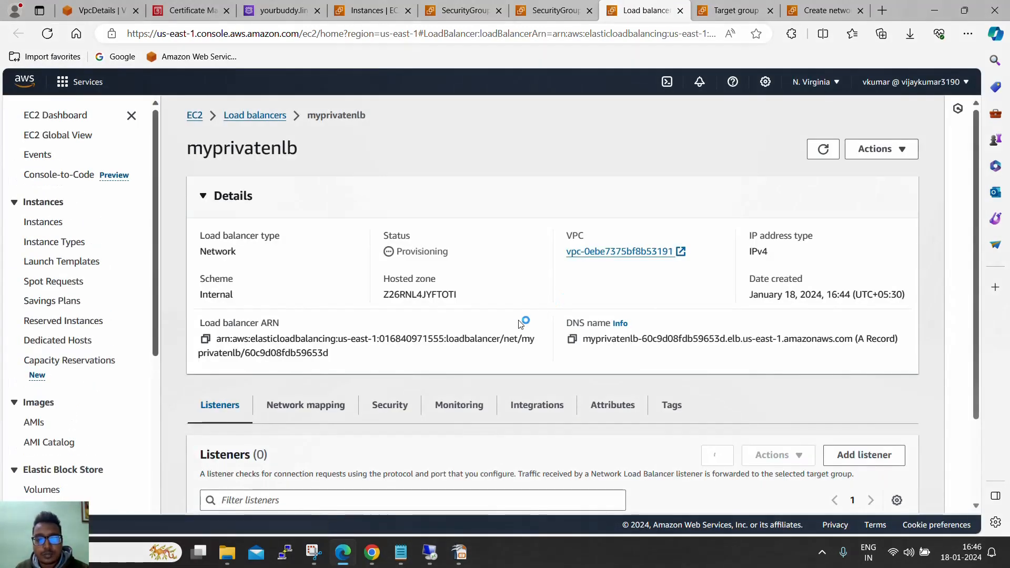
Step: Review the load balancer's TLS:443 listener, its target group and default SSL/TLS certificate, and the load balancer's DNS name
{"action": "scroll", "coordinate": [493, 332], "scroll_direction": "down", "scroll_amount": 3}
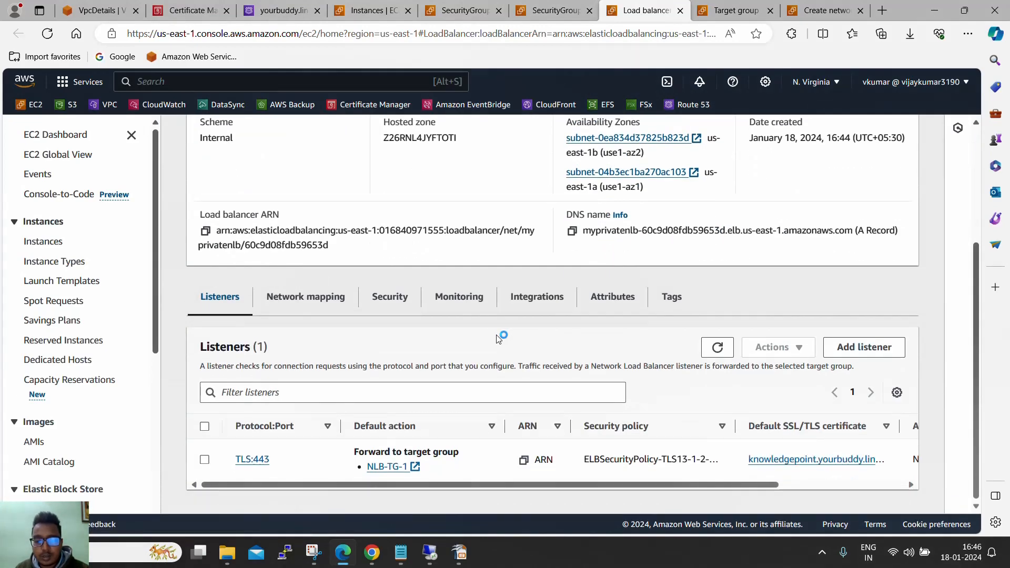
{"action": "left_click_drag", "start_coordinate": [271, 463], "coordinate": [233, 468]}
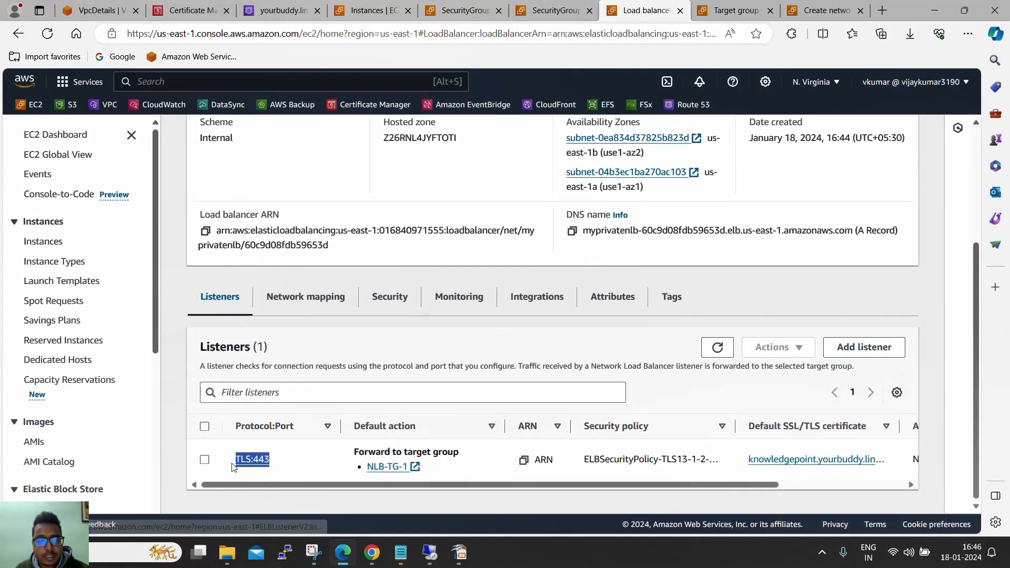
{"action": "left_click_drag", "start_coordinate": [399, 484], "coordinate": [582, 484]}
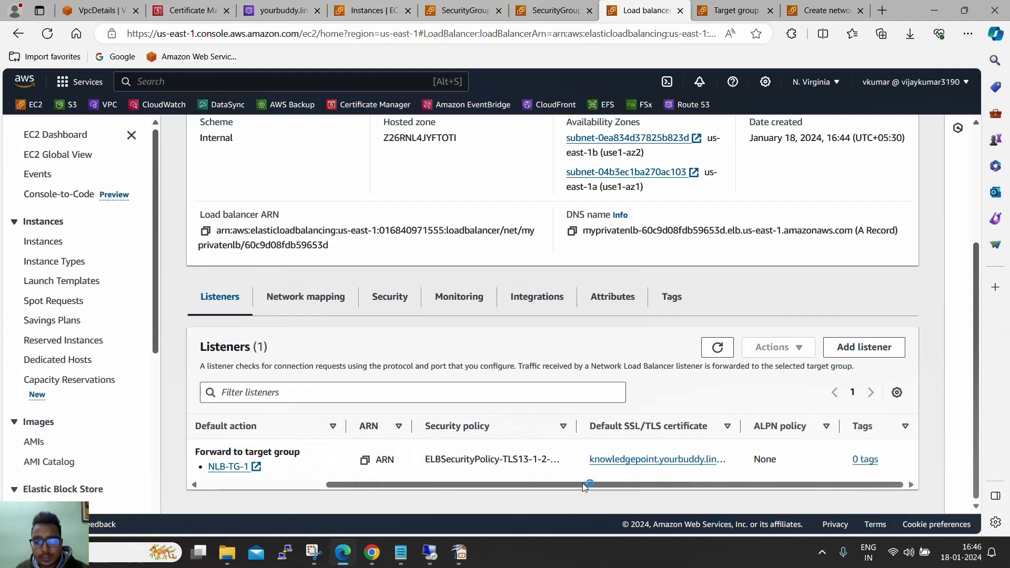
{"action": "left_click_drag", "start_coordinate": [740, 426], "coordinate": [859, 428]}
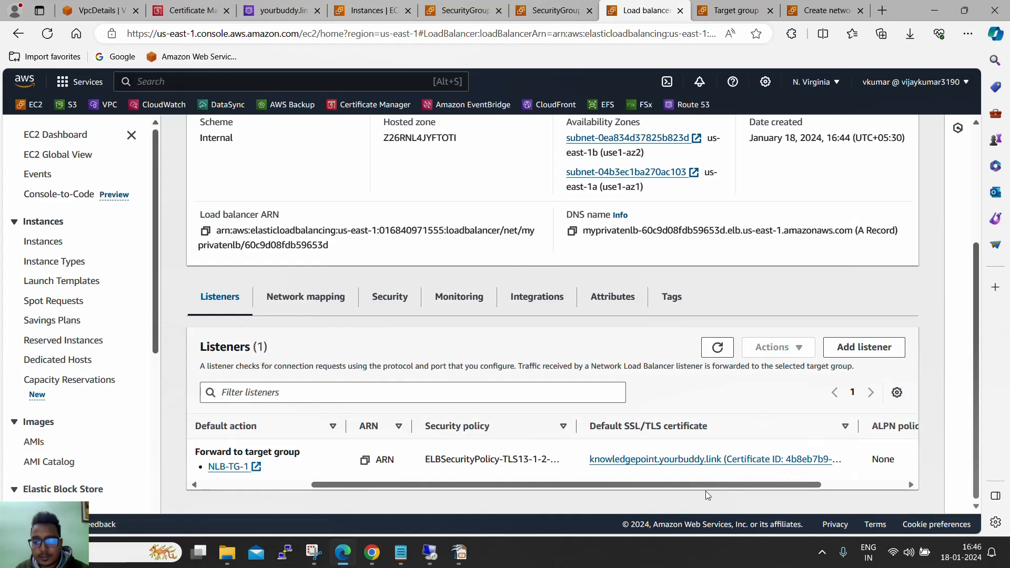
{"action": "left_click_drag", "start_coordinate": [707, 485], "coordinate": [843, 485]}
{"action": "scroll", "coordinate": [536, 396], "scroll_direction": "up", "scroll_amount": 1}
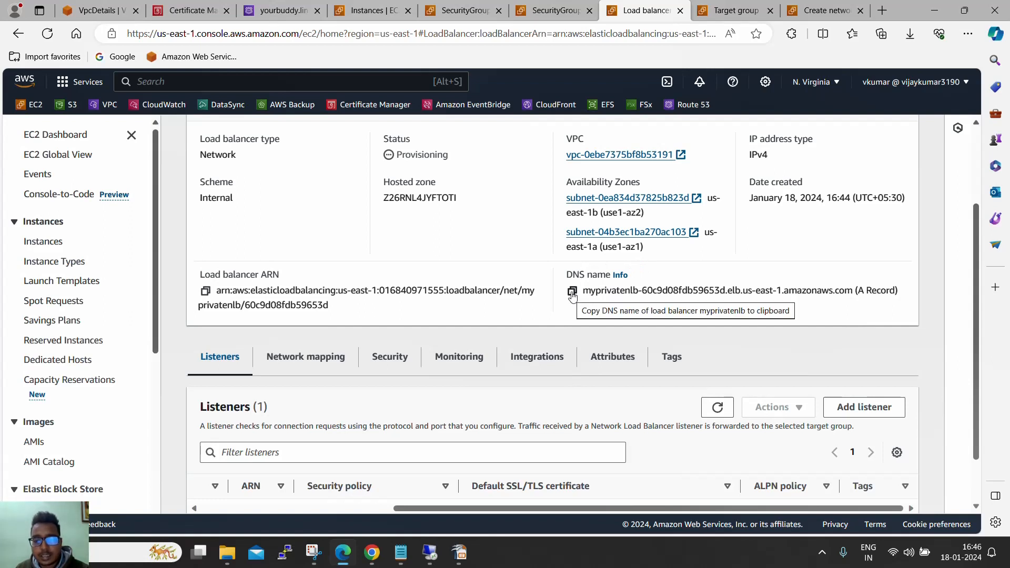
{"action": "left_click_drag", "start_coordinate": [590, 294], "coordinate": [877, 297]}
{"action": "left_click", "coordinate": [615, 305]}
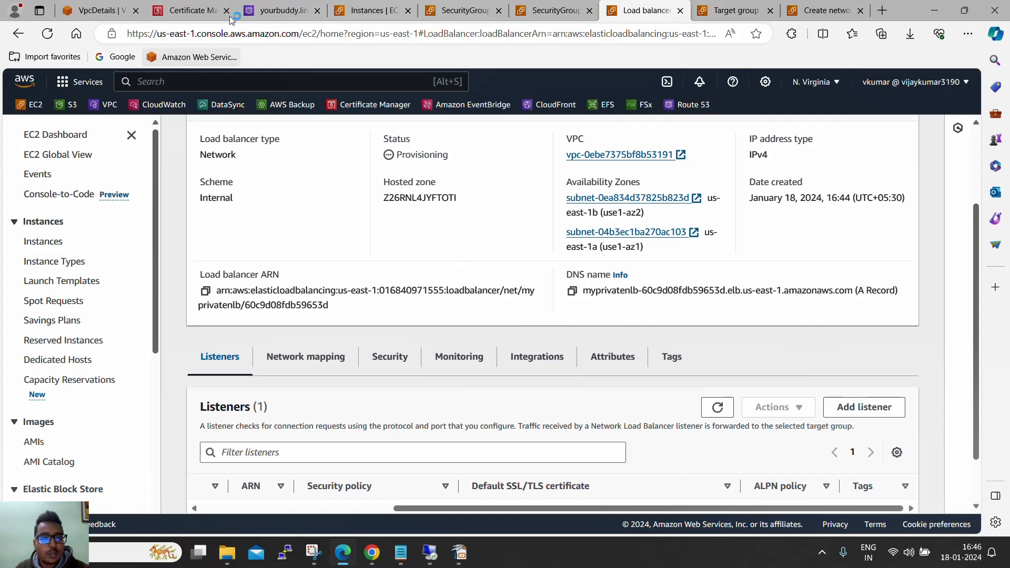
Step: Start a new record in the yourbuddy.link hosted zone and enter knowledgepoint as its record name
{"action": "left_click", "coordinate": [283, 15]}
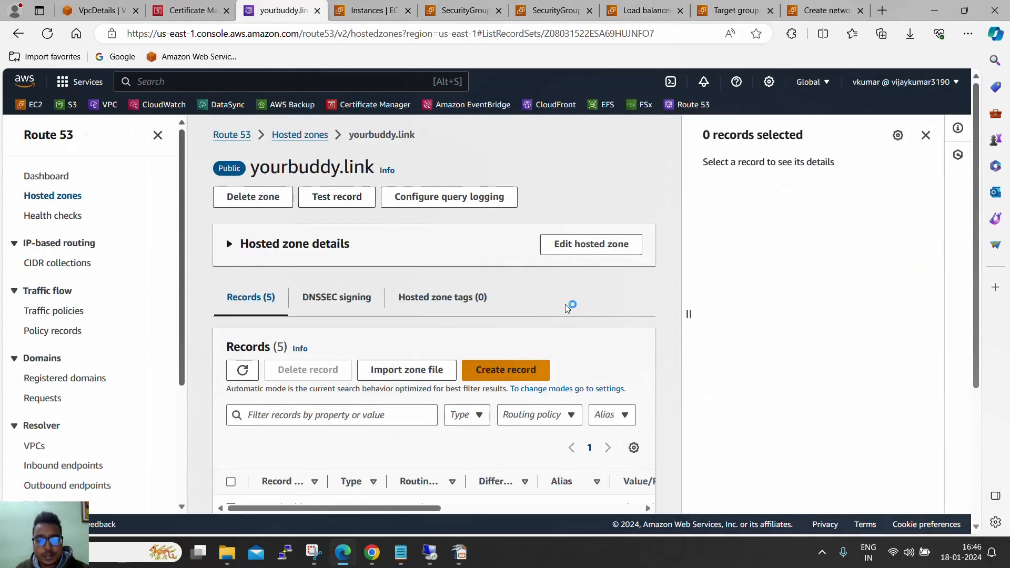
{"action": "scroll", "coordinate": [565, 304], "scroll_direction": "down", "scroll_amount": 4}
{"action": "left_click", "coordinate": [507, 174]}
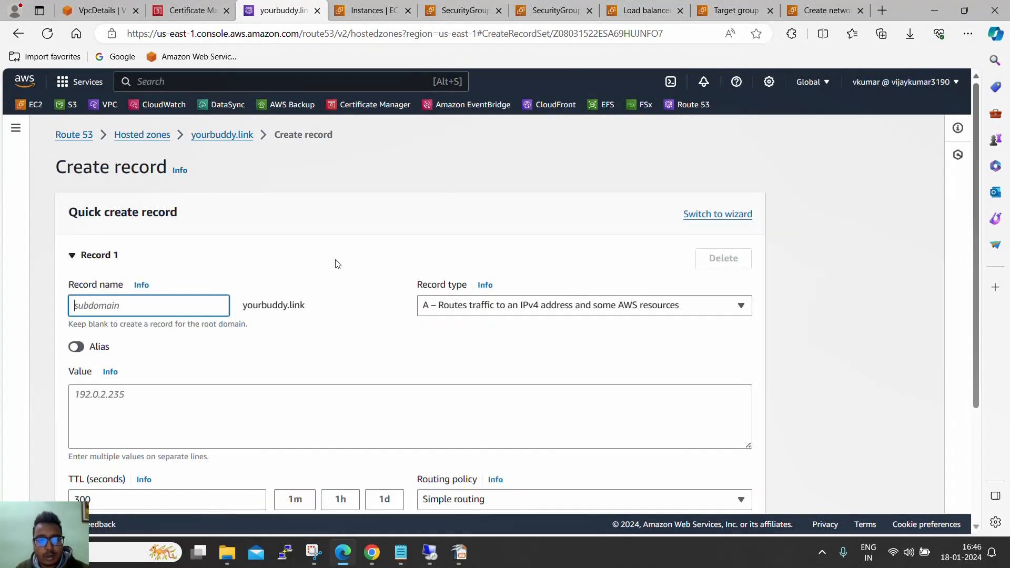
{"action": "type", "text": "k"}
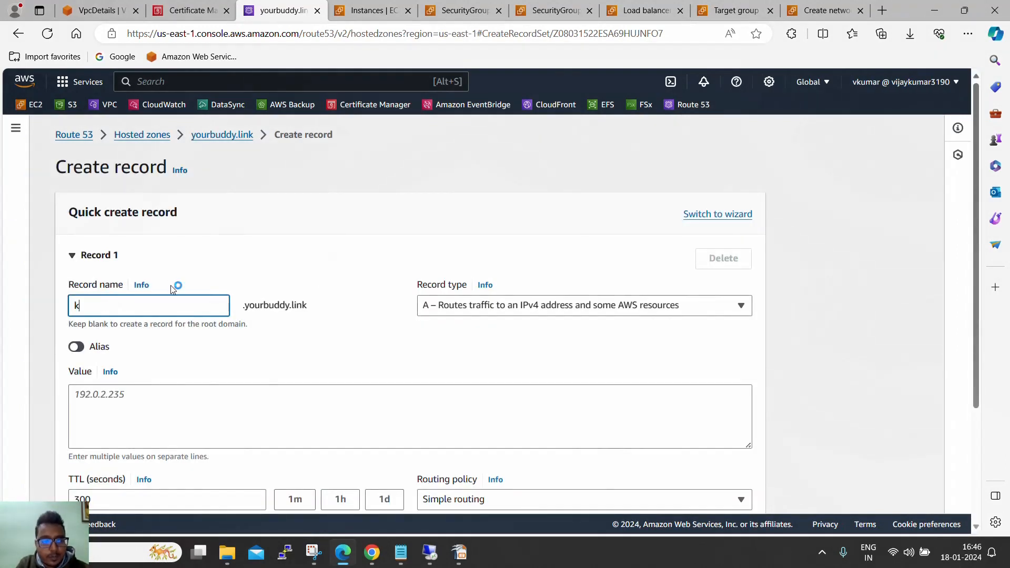
{"action": "type", "text": "nowledgep"}
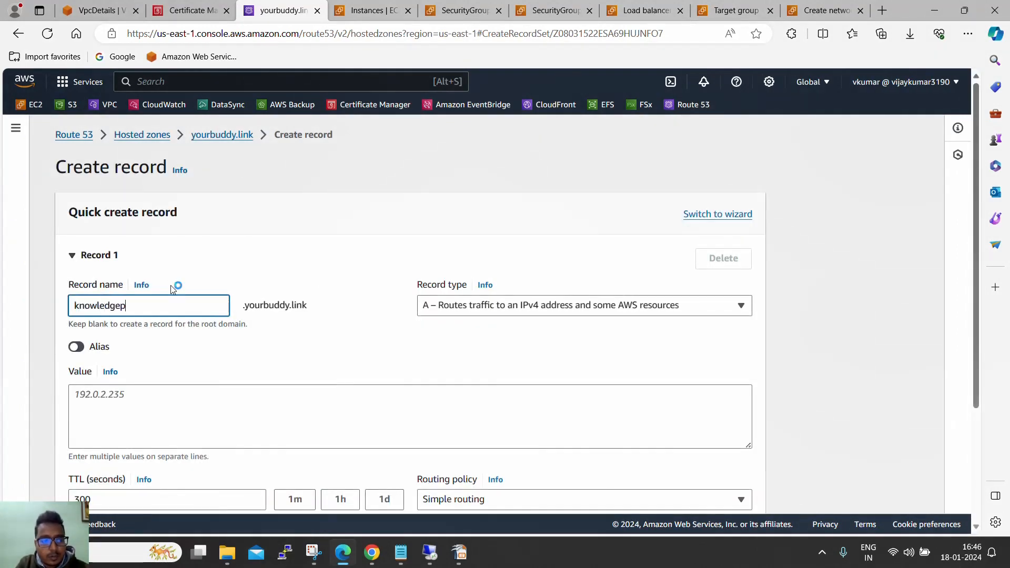
{"action": "type", "text": "oint"}
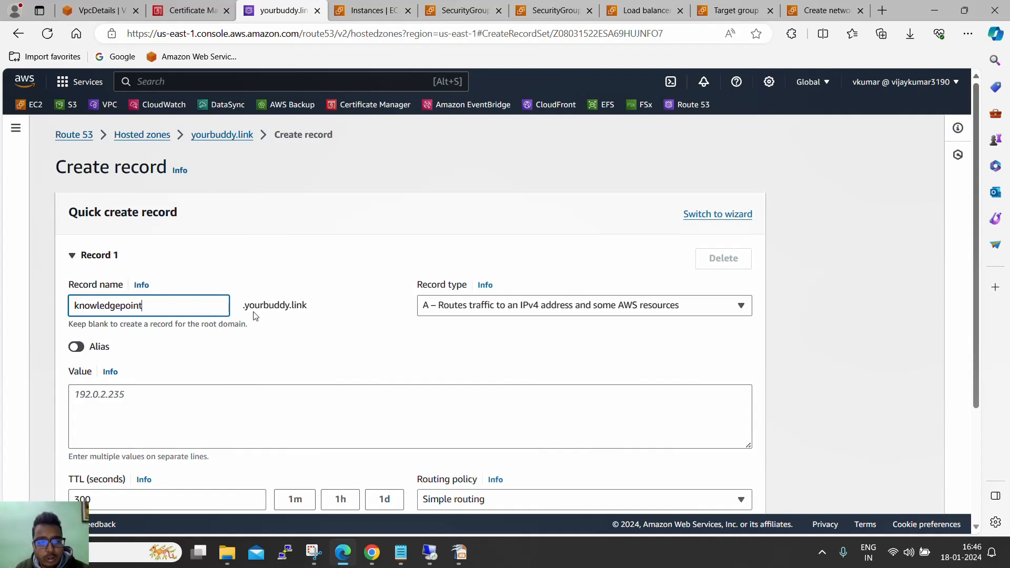
{"action": "left_click_drag", "start_coordinate": [307, 305], "coordinate": [226, 310]}
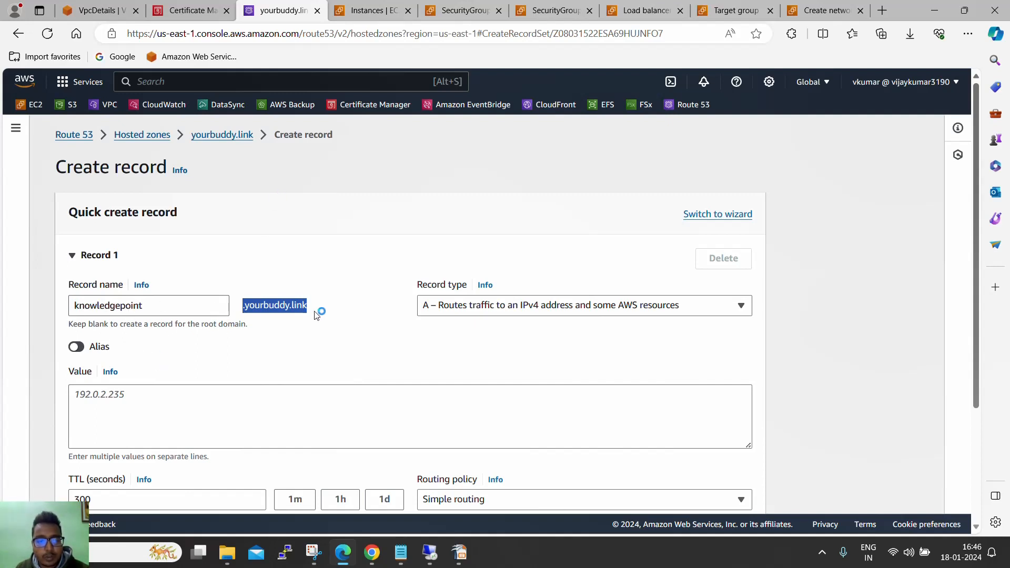
{"action": "left_click", "coordinate": [258, 409]}
Step: Set the record type to CNAME and copy the DNS name of myprivatenlb into the record's value
{"action": "left_click", "coordinate": [452, 305]}
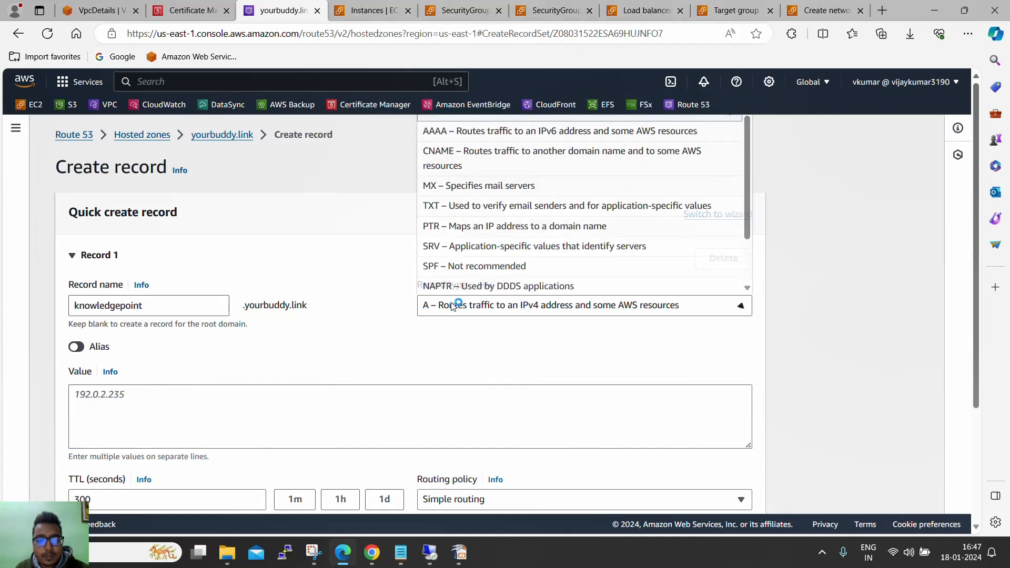
{"action": "left_click", "coordinate": [472, 159]}
{"action": "left_click", "coordinate": [270, 417]}
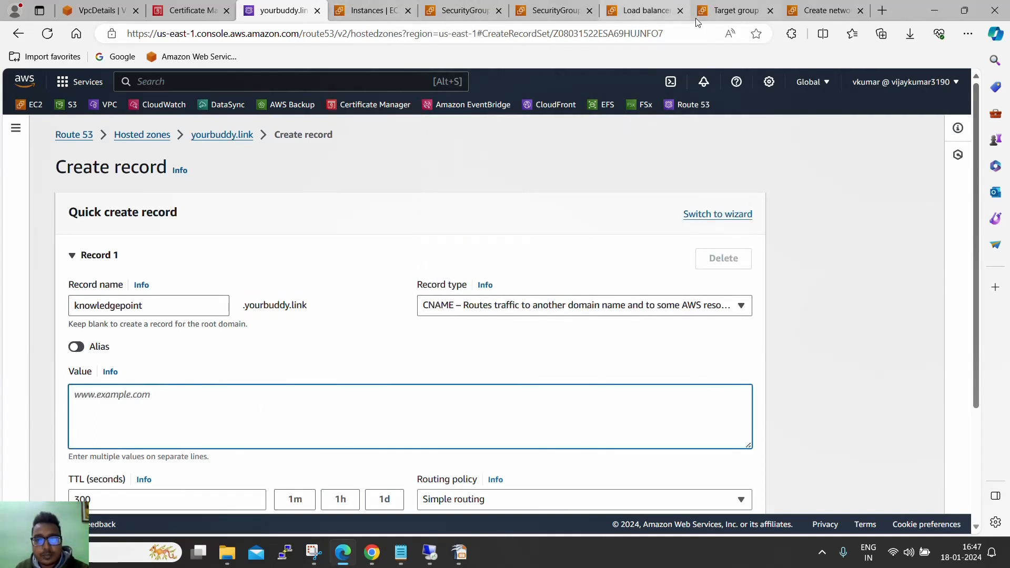
{"action": "left_click", "coordinate": [646, 10]}
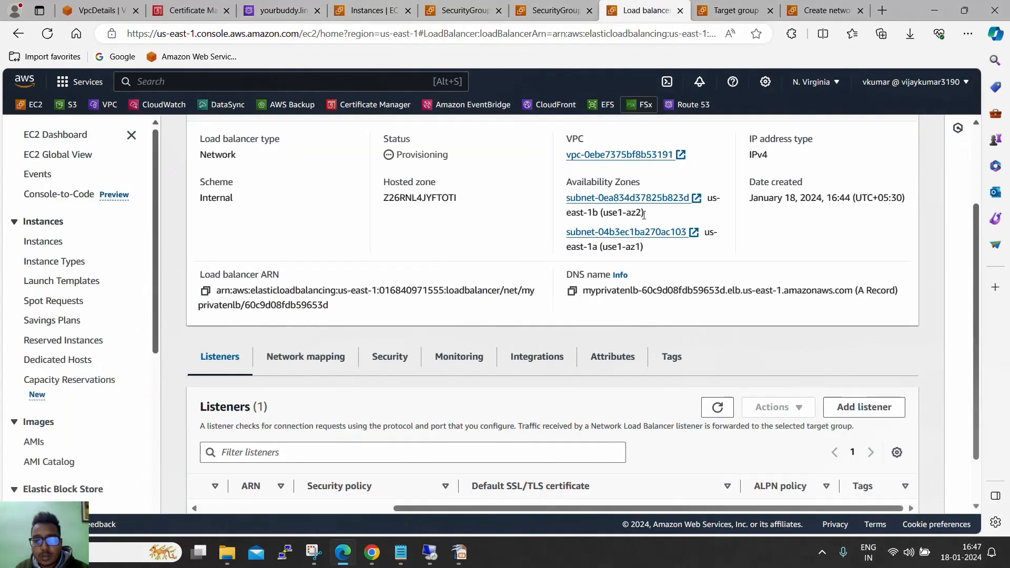
{"action": "left_click", "coordinate": [569, 294]}
{"action": "left_click", "coordinate": [282, 11]}
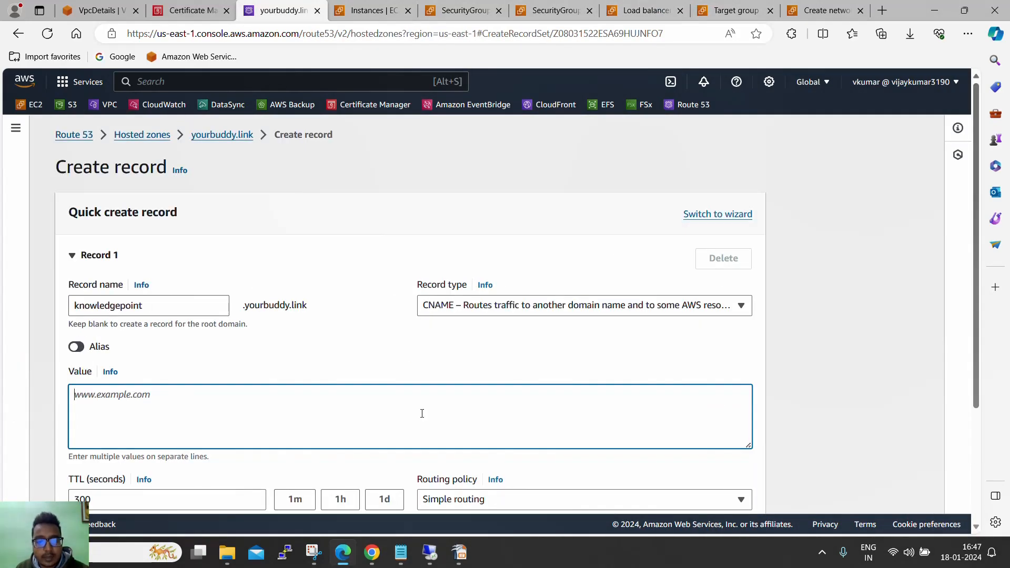
{"action": "key", "text": "ctrl+v"}
{"action": "scroll", "coordinate": [400, 403], "scroll_direction": "down", "scroll_amount": 3}
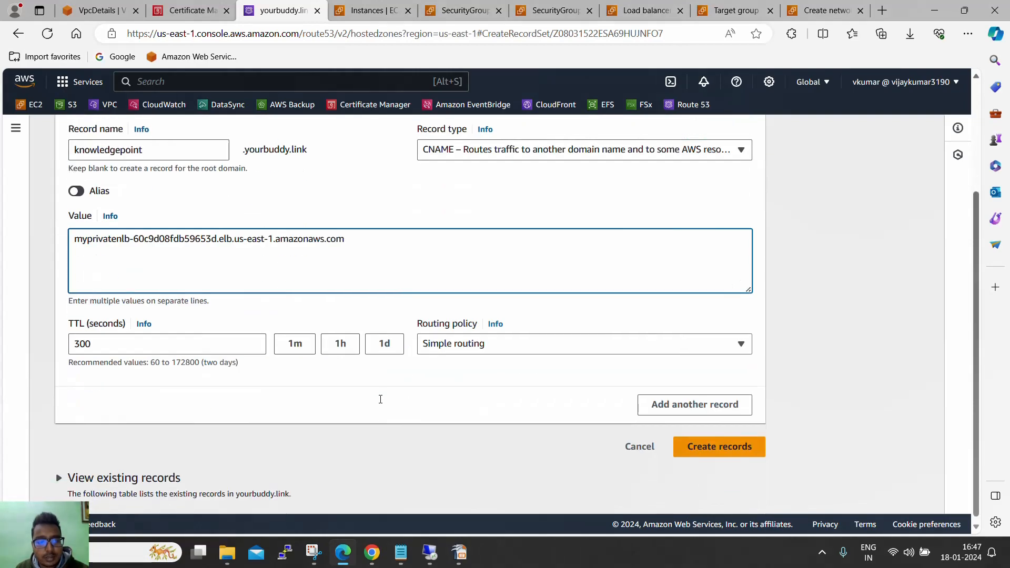
Step: Set the knowledgepoint CNAME record's TTL to 60 seconds and create the record
{"action": "key", "text": "Tab"}
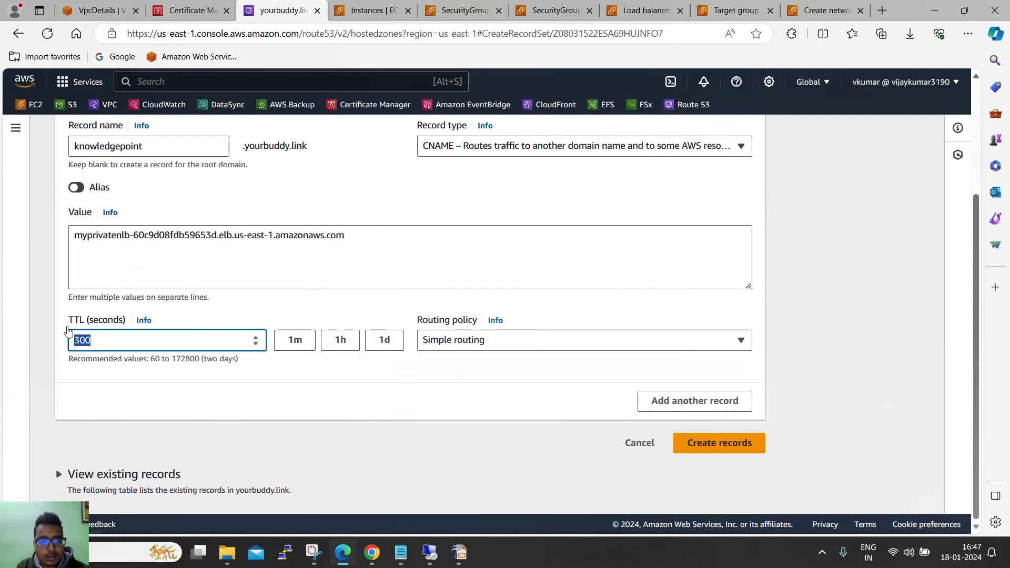
{"action": "type", "text": "60"}
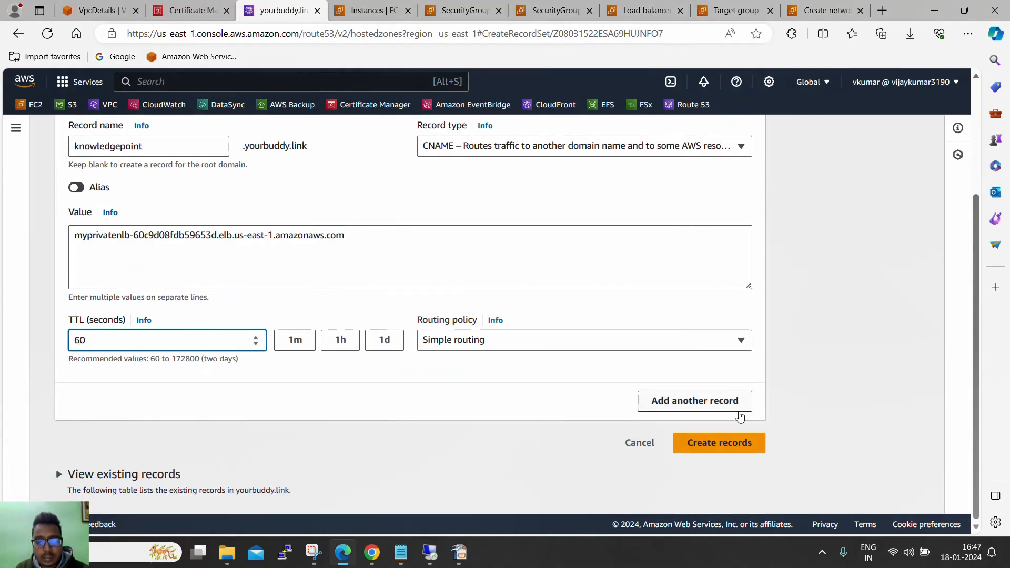
{"action": "left_click", "coordinate": [723, 450]}
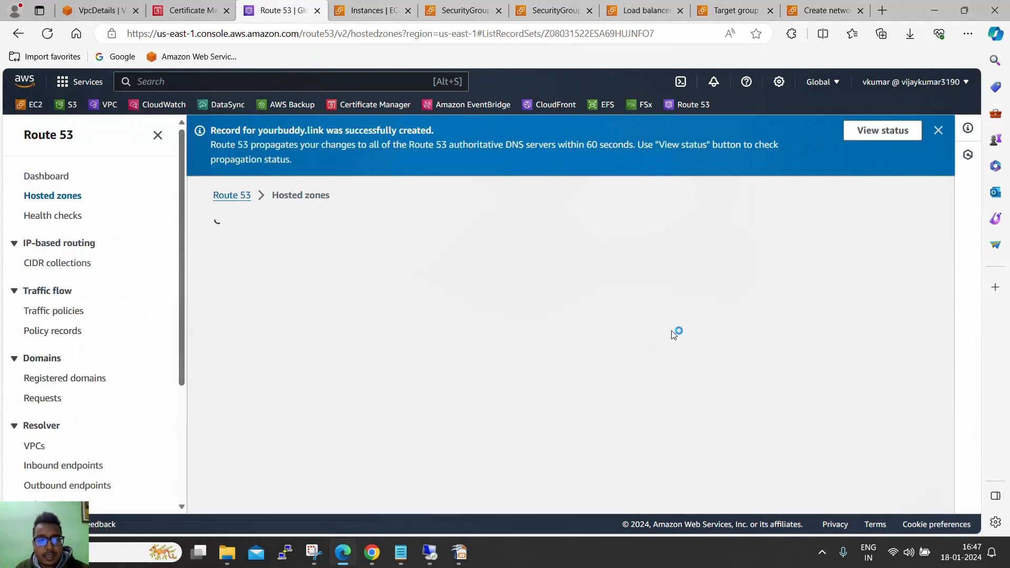
Step: Select the knowledgepoint record in the yourbuddy.link hosted zone and review its name and record type
{"action": "scroll", "coordinate": [384, 402], "scroll_direction": "down", "scroll_amount": 4}
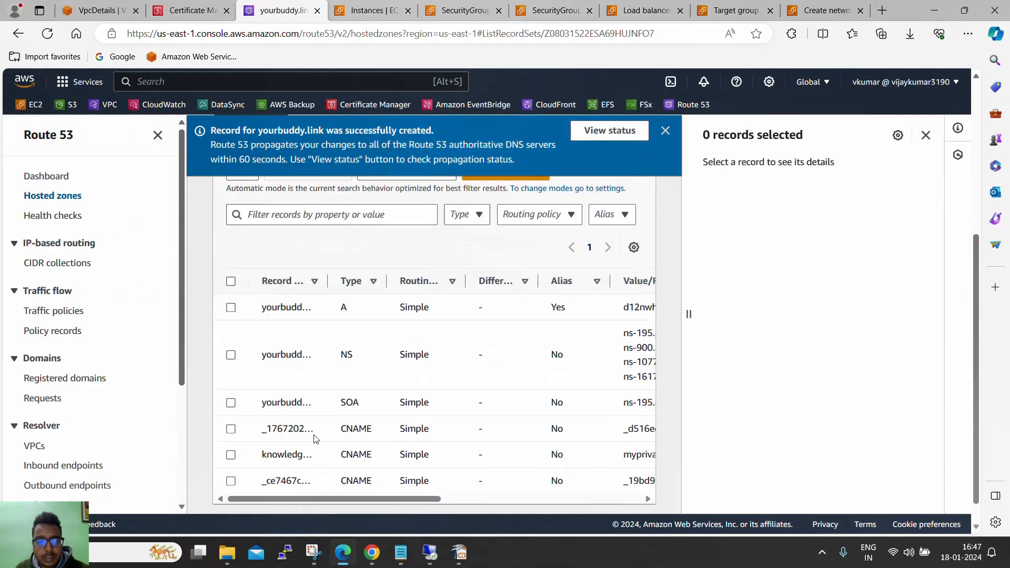
{"action": "left_click", "coordinate": [231, 430]}
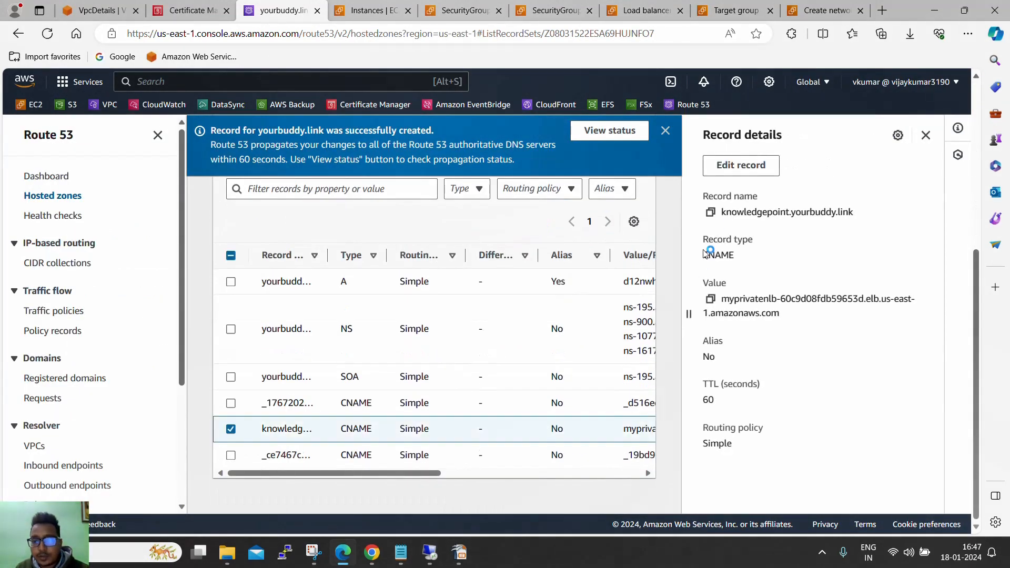
{"action": "triple_click", "coordinate": [711, 194]}
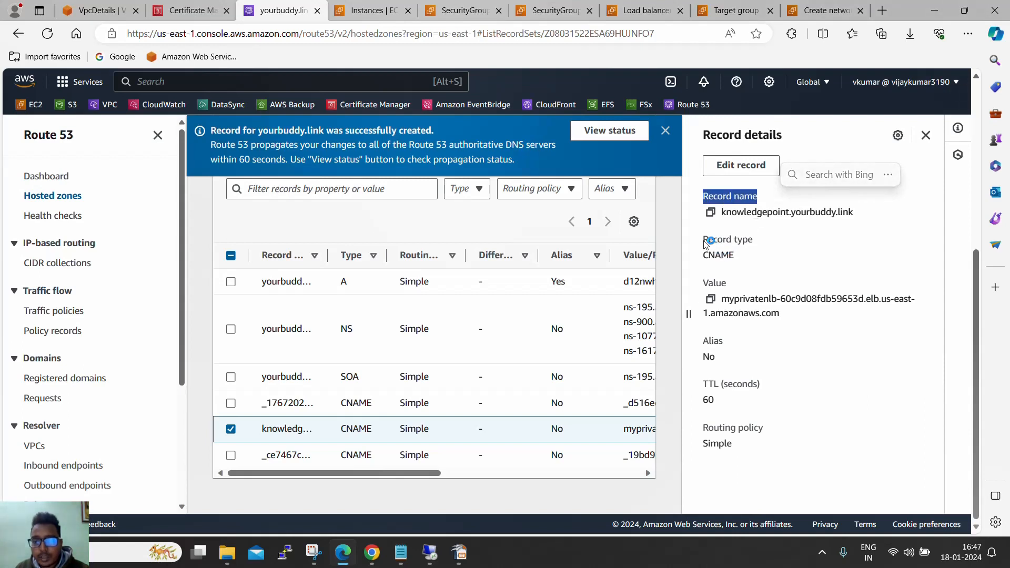
{"action": "left_click_drag", "start_coordinate": [706, 242], "coordinate": [751, 259]}
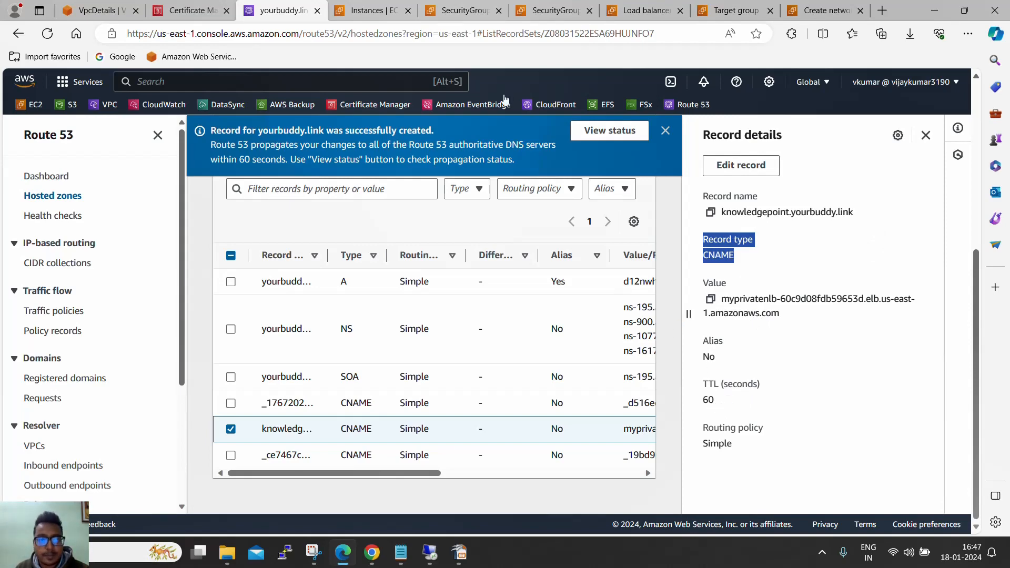
Step: Refresh the myprivatenlb load balancer's details and check its status and listener
{"action": "left_click", "coordinate": [655, 13]}
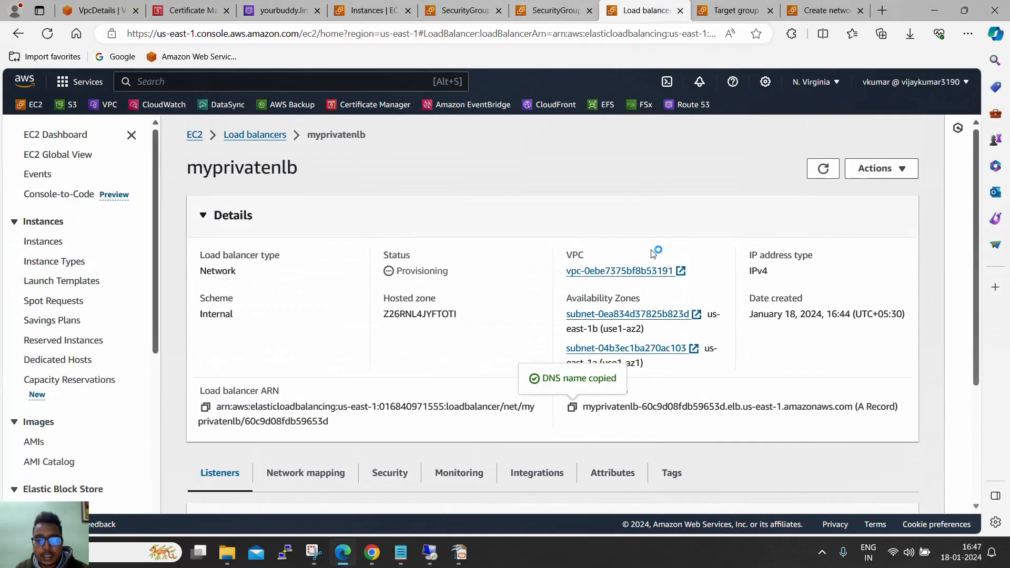
{"action": "left_click", "coordinate": [823, 169]}
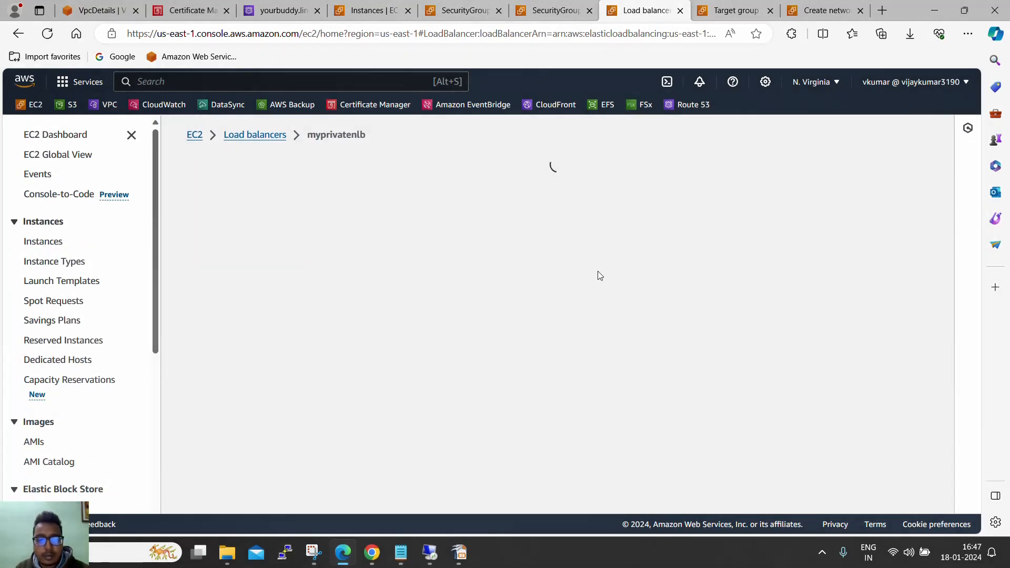
{"action": "double_click", "coordinate": [409, 271]}
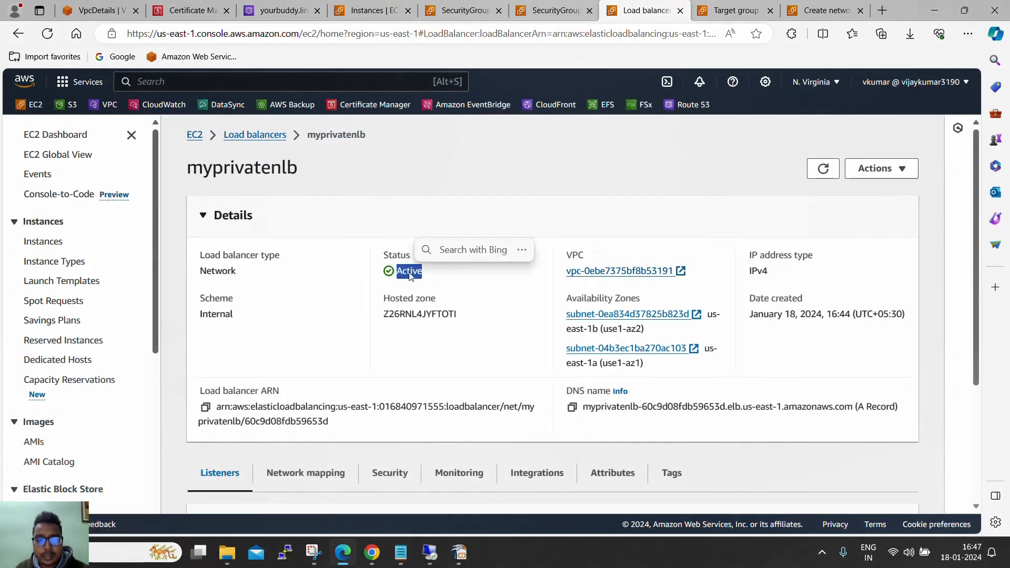
{"action": "scroll", "coordinate": [509, 293], "scroll_direction": "down", "scroll_amount": 3}
Step: Reload the NLB-TG-1 target group page and check its associated load balancer and target health
{"action": "left_click", "coordinate": [732, 11]}
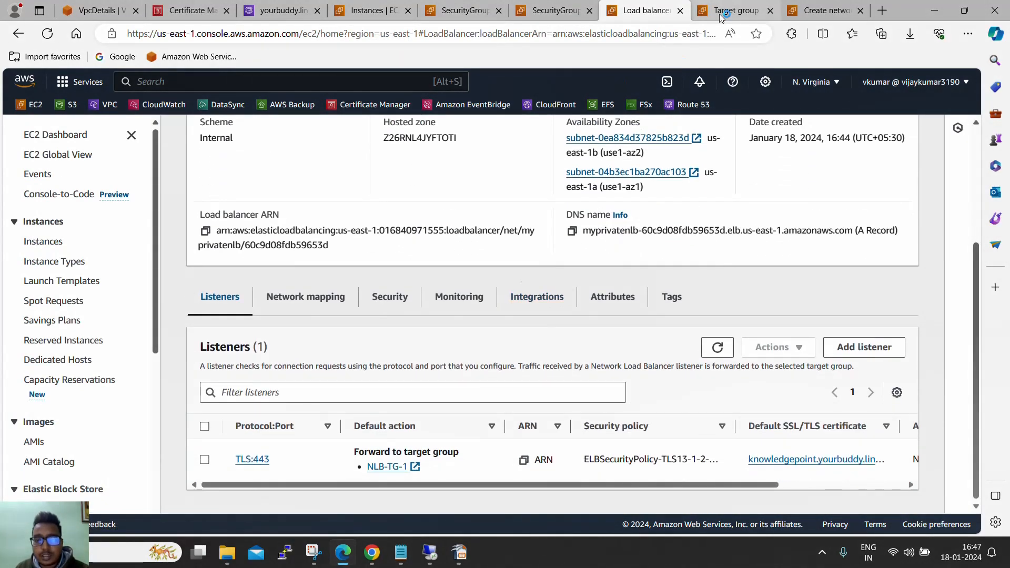
{"action": "left_click", "coordinate": [898, 209]}
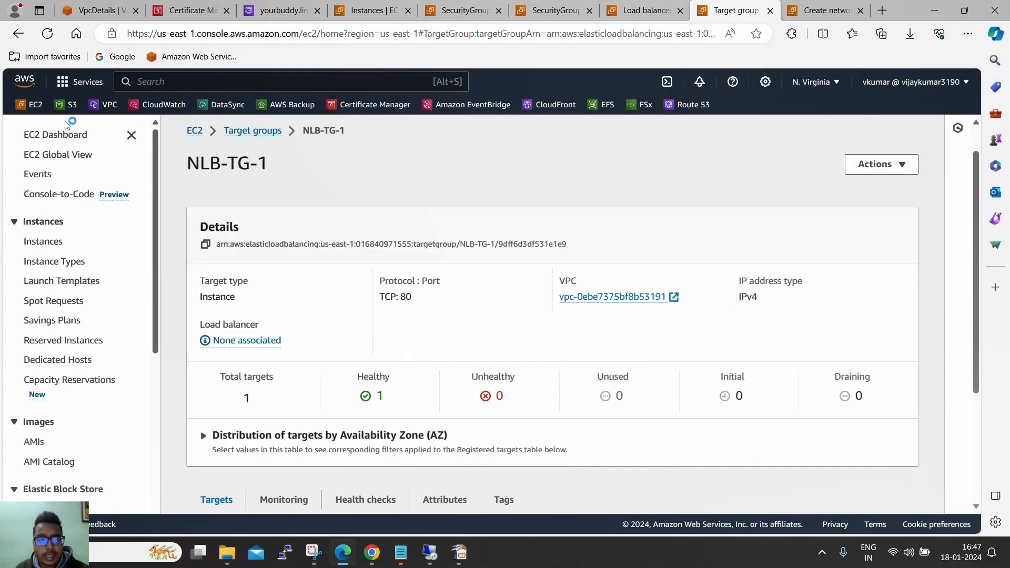
{"action": "left_click", "coordinate": [47, 33]}
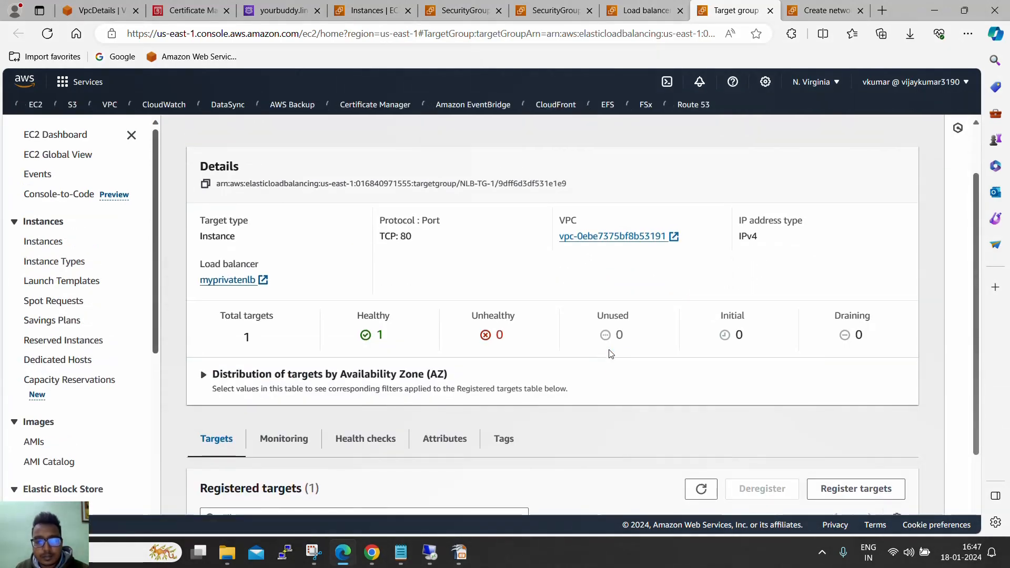
{"action": "double_click", "coordinate": [684, 465]}
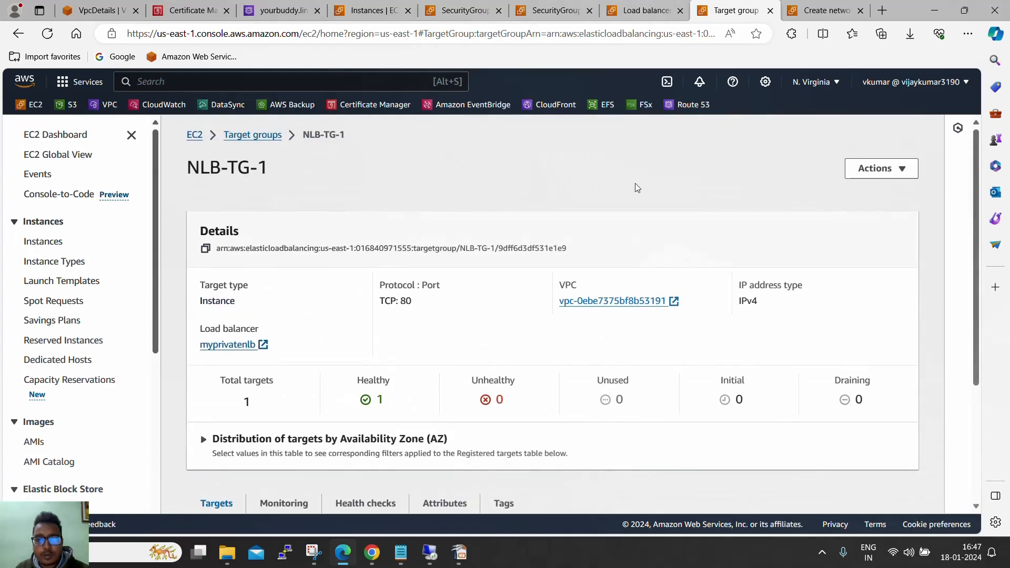
Step: Copy the DNS name of myprivatenlb and try to open it in a new local browser tab
{"action": "left_click", "coordinate": [646, 10]}
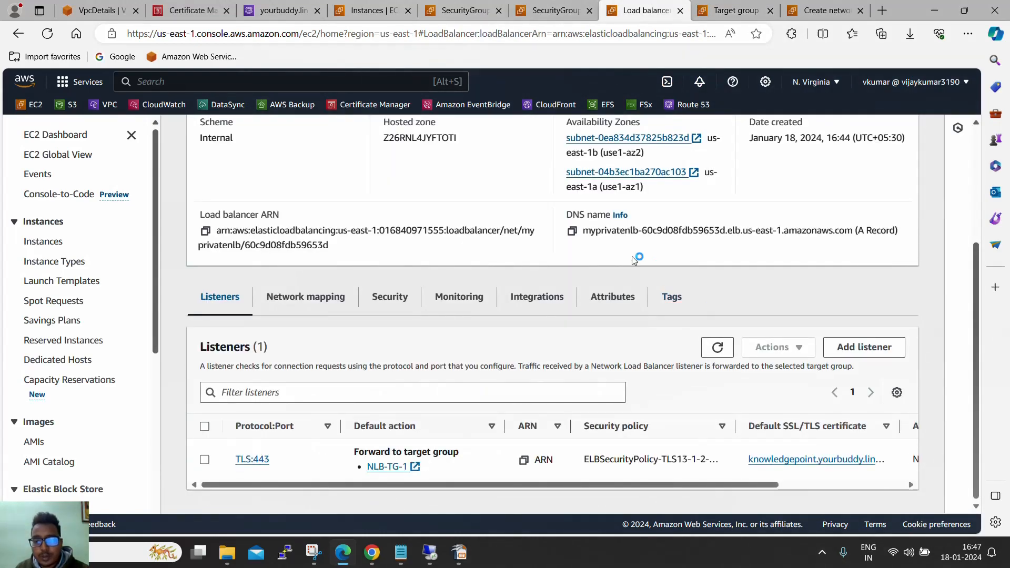
{"action": "left_click", "coordinate": [572, 231]}
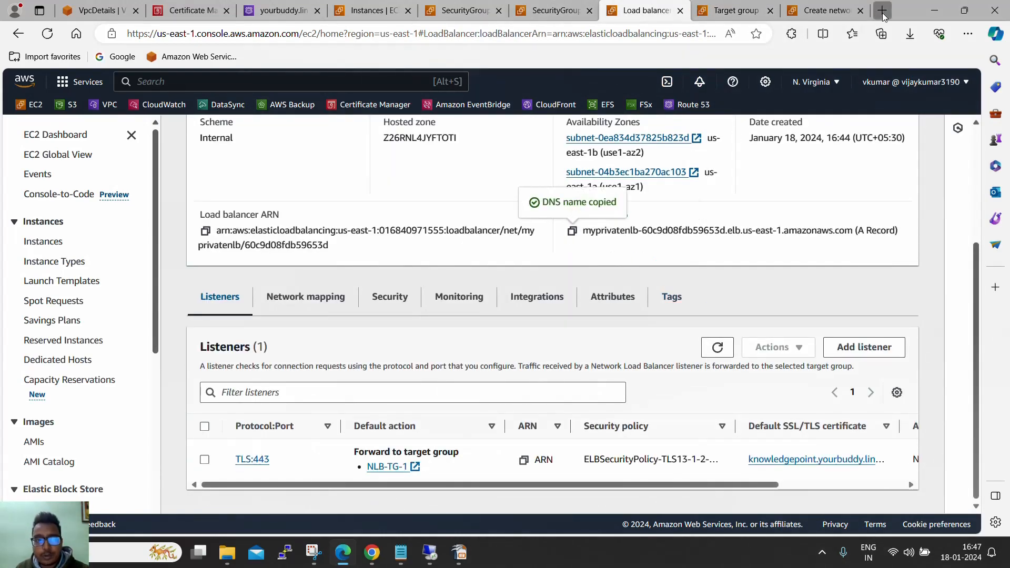
{"action": "left_click", "coordinate": [882, 11]}
{"action": "key", "text": "ctrl+v"}
{"action": "key", "text": "Return"}
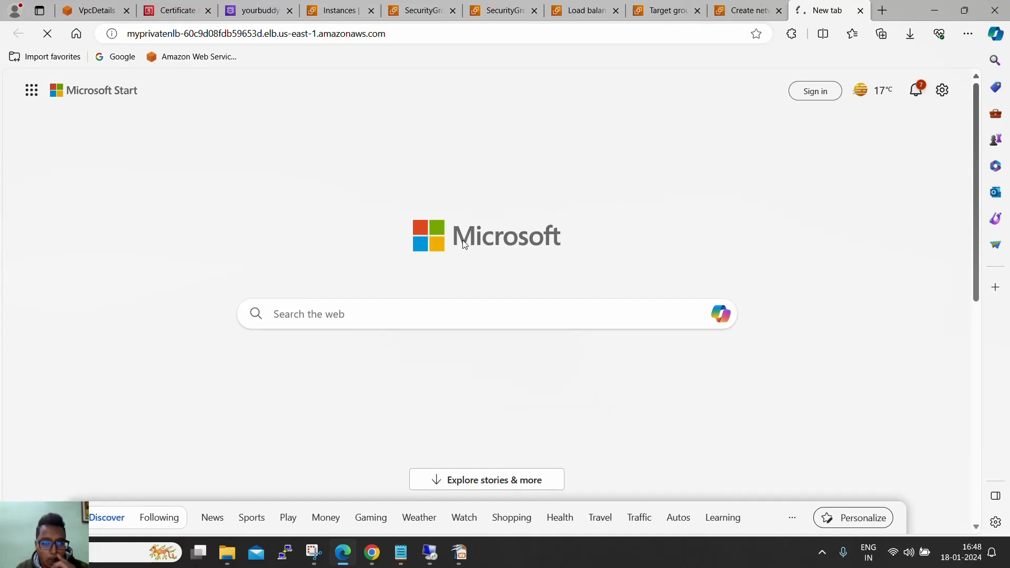
Step: Switch to the Remote Desktop session of the EC2 Windows instance, open Microsoft Edge there and move the connection bar aside
{"action": "left_click", "coordinate": [430, 552]}
{"action": "right_click", "coordinate": [422, 175]}
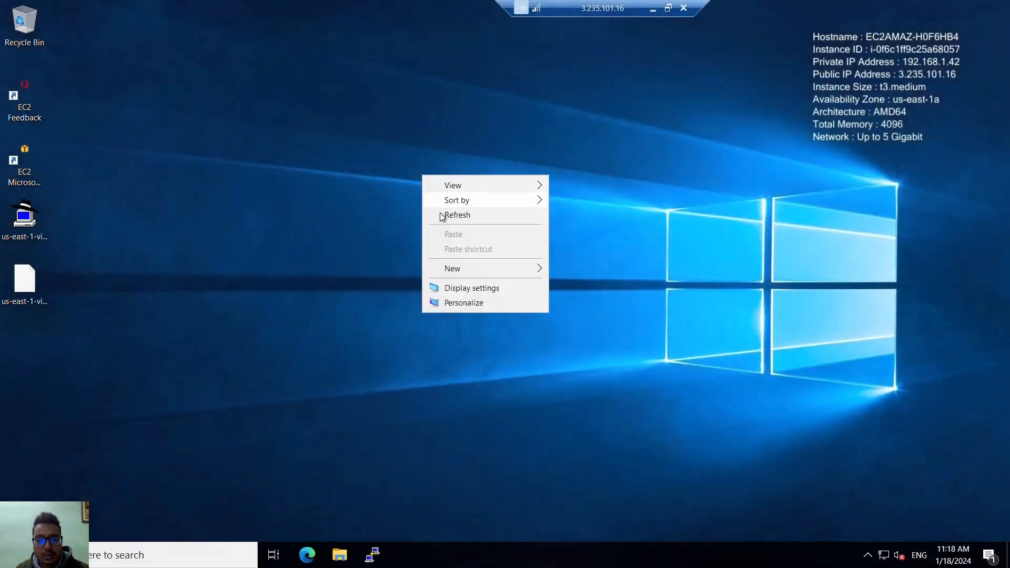
{"action": "left_click", "coordinate": [450, 214]}
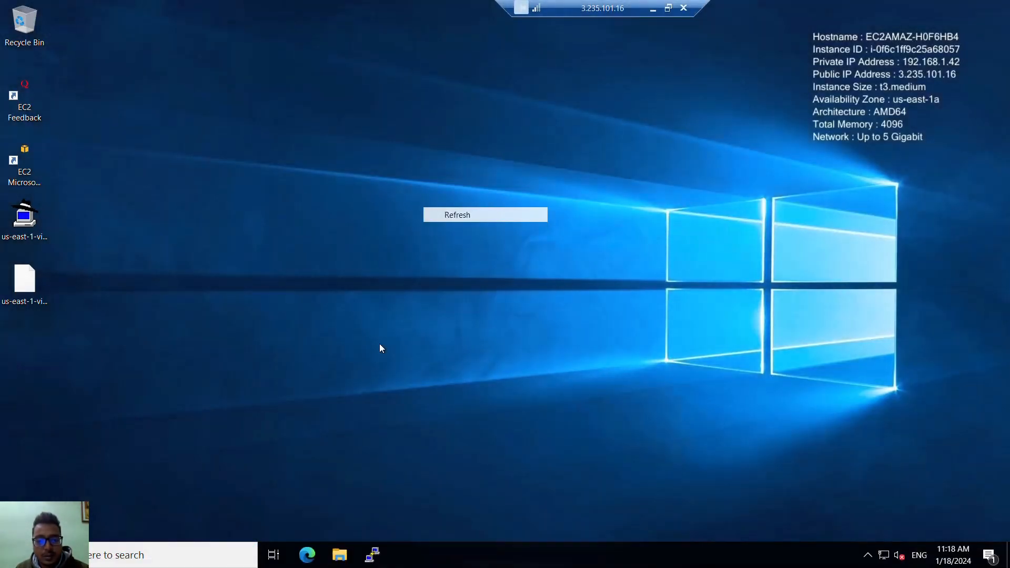
{"action": "left_click", "coordinate": [307, 553]}
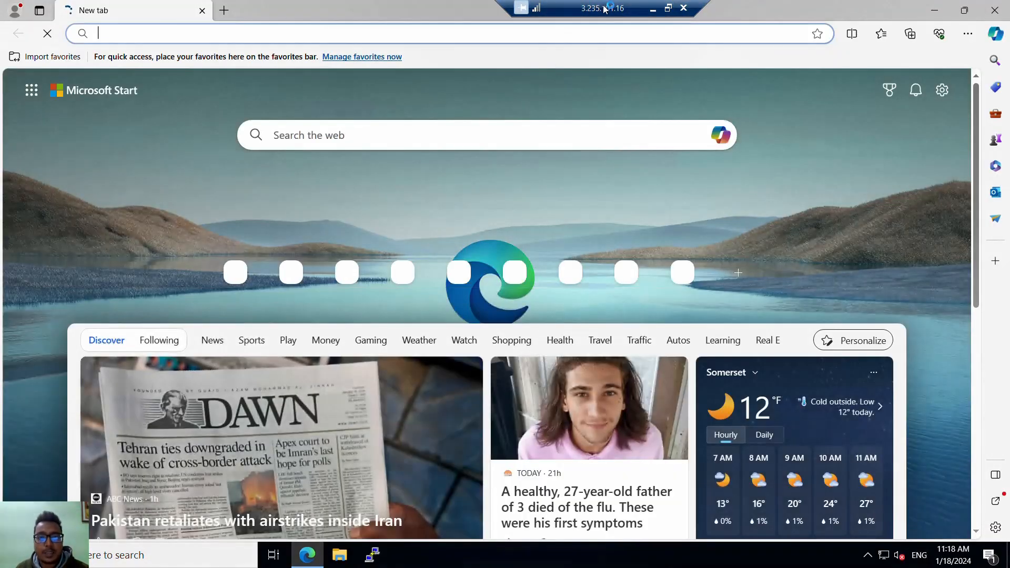
{"action": "left_click_drag", "start_coordinate": [605, 8], "coordinate": [452, 8]}
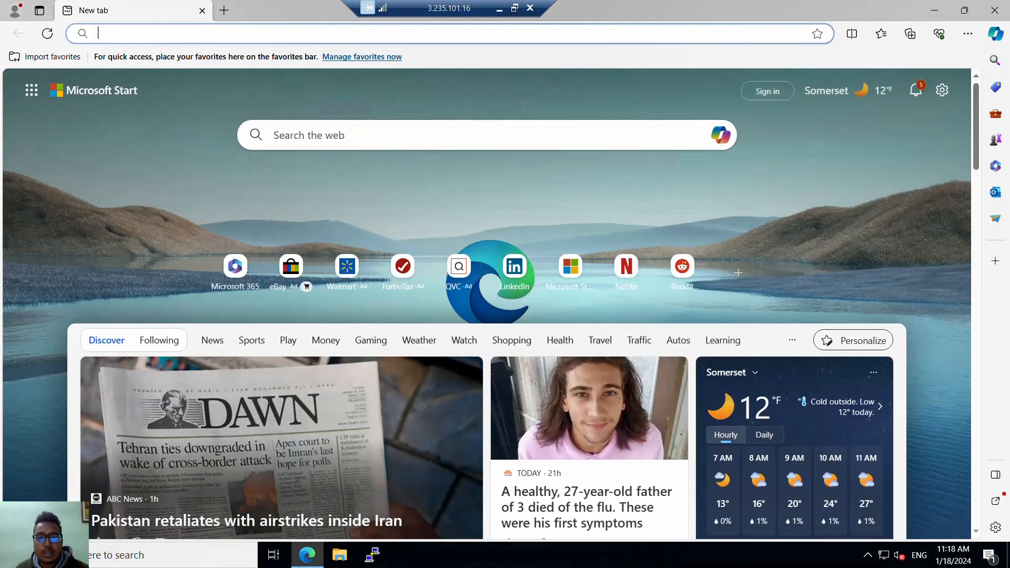
Step: Return to the local browser and close the unused load balancer creation page, discarding its changes
{"action": "left_click", "coordinate": [499, 9]}
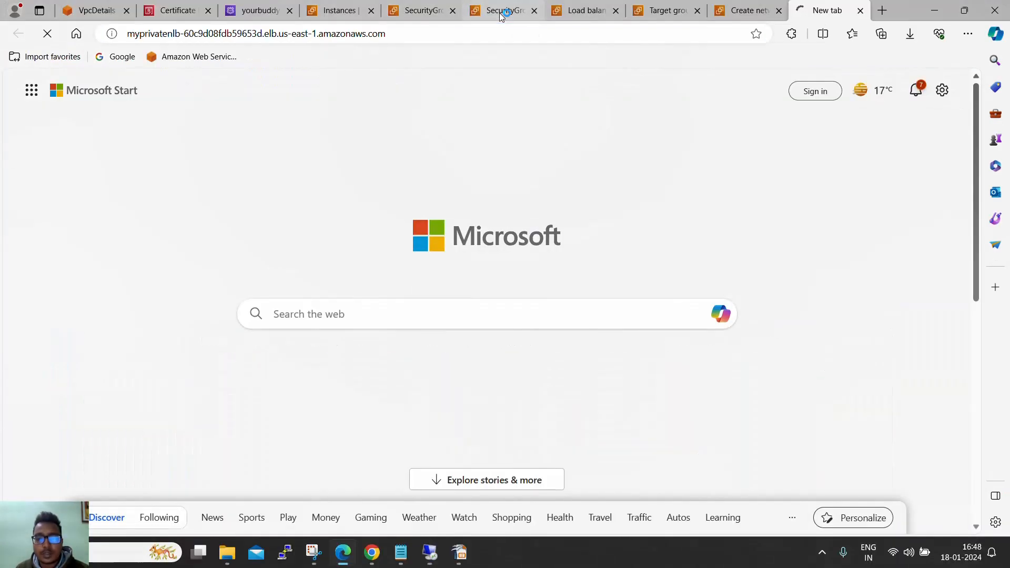
{"action": "left_click", "coordinate": [742, 16]}
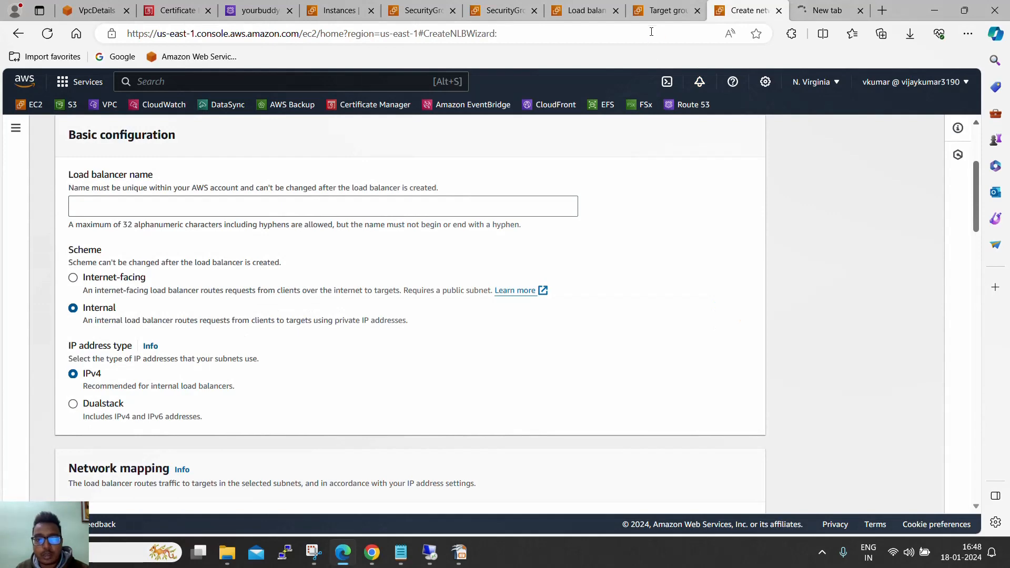
{"action": "left_click", "coordinate": [669, 15]}
{"action": "left_click", "coordinate": [779, 11]}
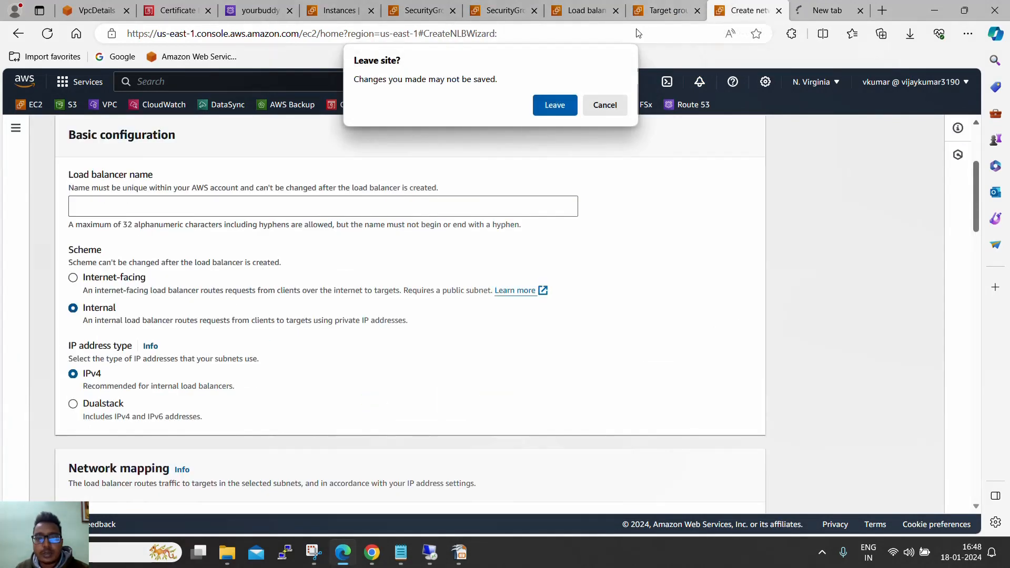
{"action": "left_click", "coordinate": [554, 105]}
Step: Copy the record name knowledgepoint.yourbuddy.link from Route 53 and load it in the remote instance's Edge browser
{"action": "left_click", "coordinate": [282, 11]}
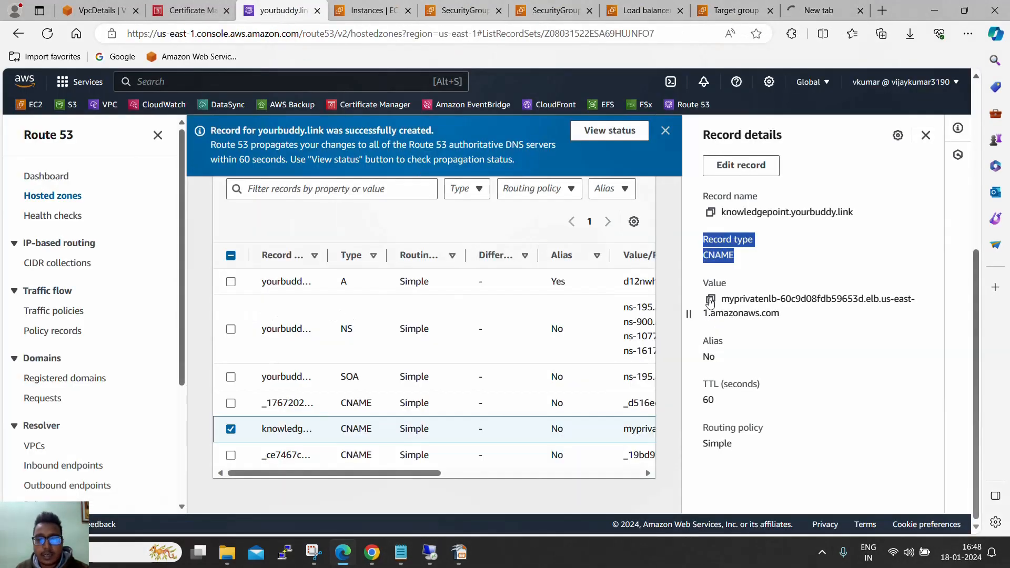
{"action": "left_click", "coordinate": [710, 212]}
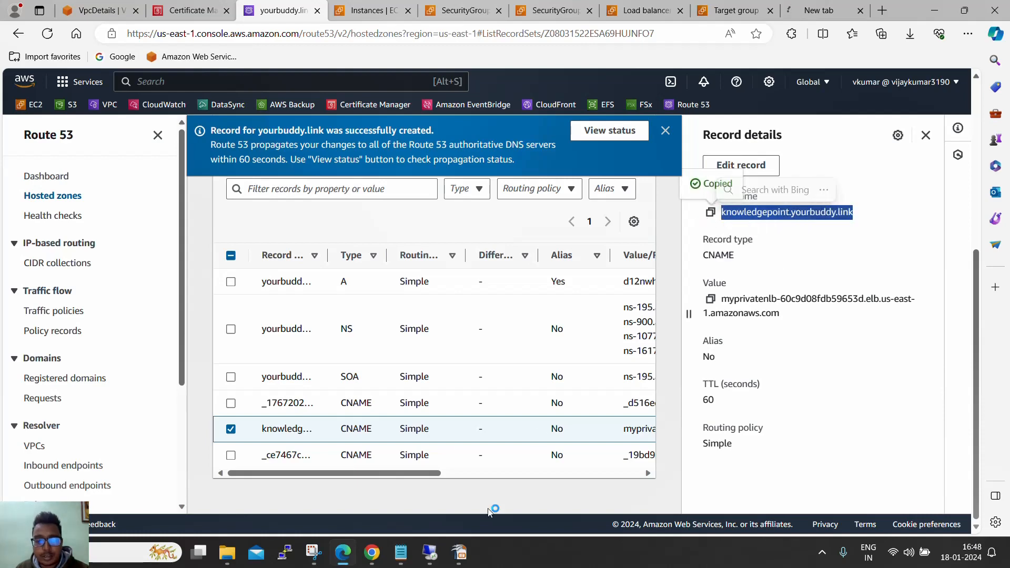
{"action": "left_click", "coordinate": [431, 552]}
{"action": "left_click", "coordinate": [195, 34]}
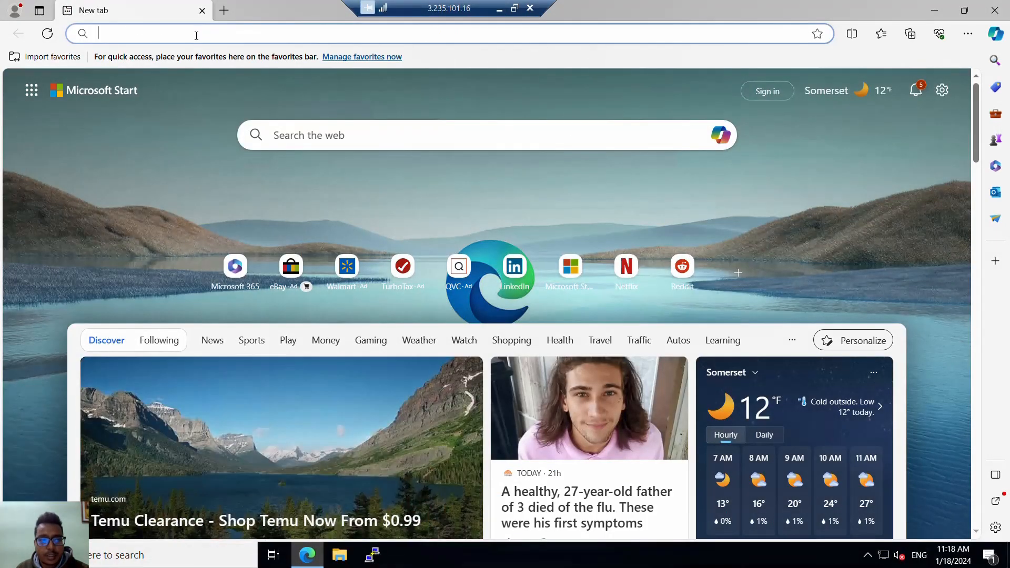
{"action": "key", "text": "ctrl+v"}
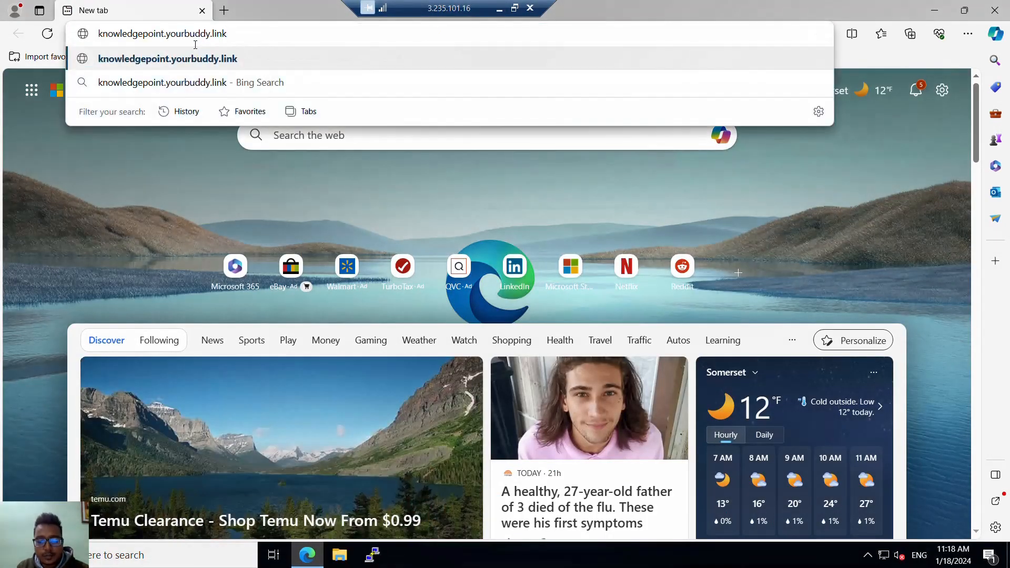
{"action": "key", "text": "Return"}
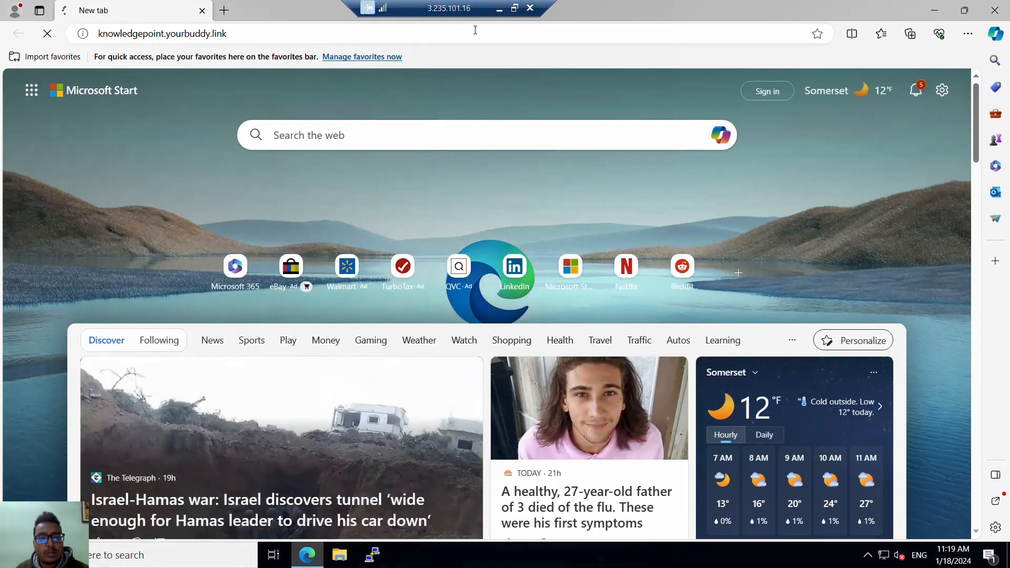
Step: Return to Route 53 in the local browser and check the propagation status of the new record
{"action": "left_click", "coordinate": [499, 9]}
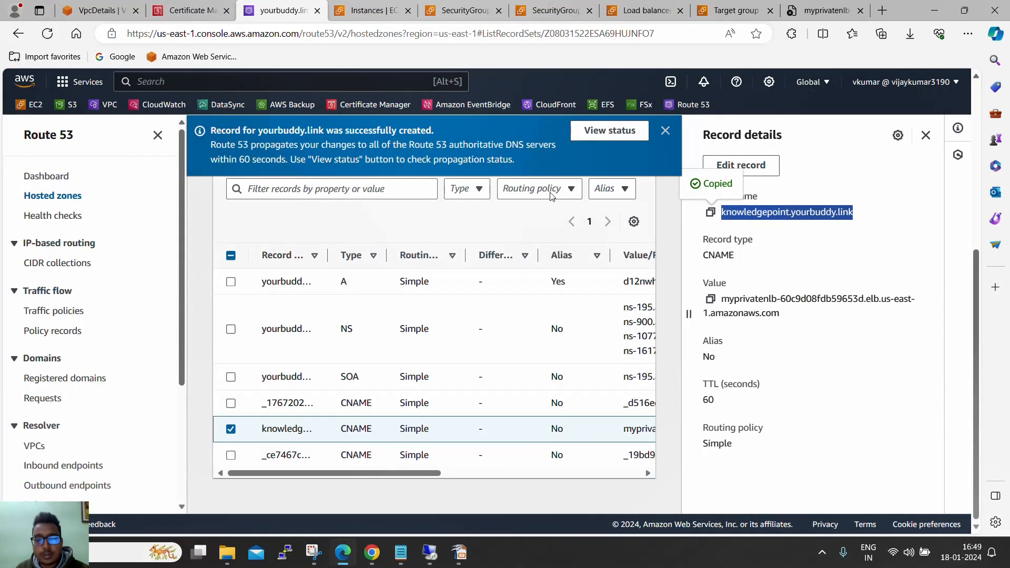
{"action": "left_click", "coordinate": [621, 139]}
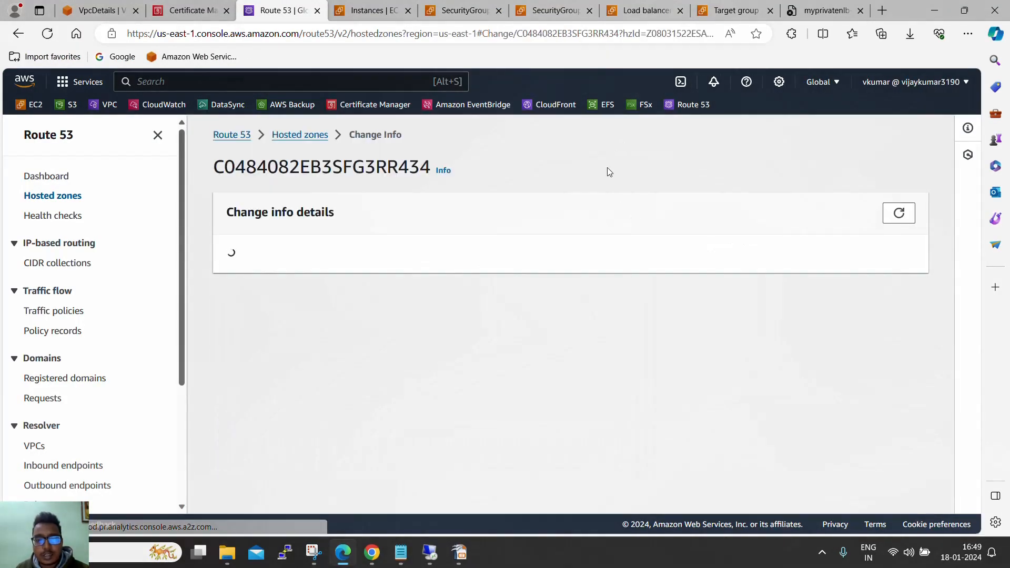
{"action": "double_click", "coordinate": [247, 310]}
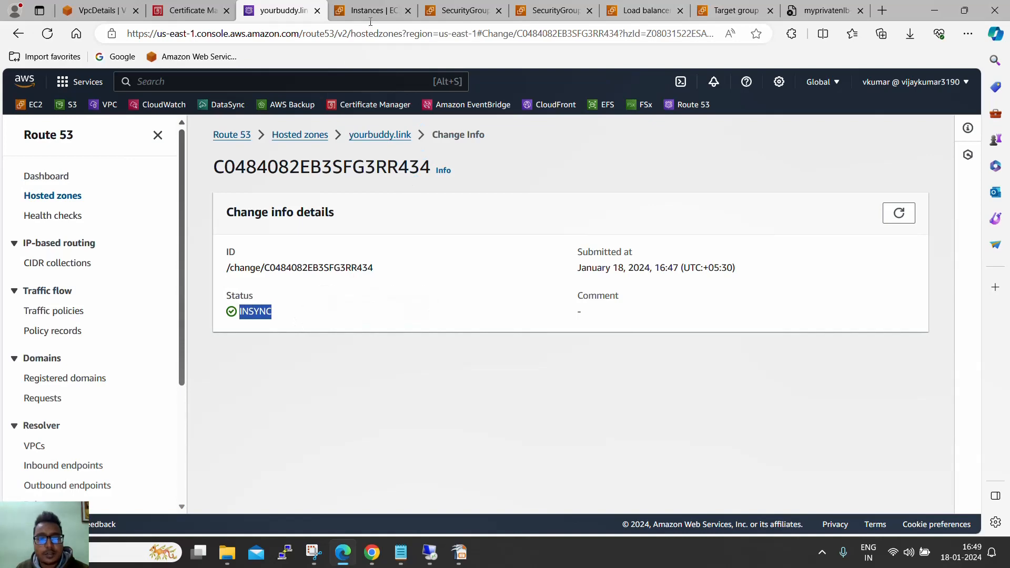
Step: Reload the details page of the load balancer myprivatenlb and review its status, DNS name and listener
{"action": "left_click", "coordinate": [371, 10]}
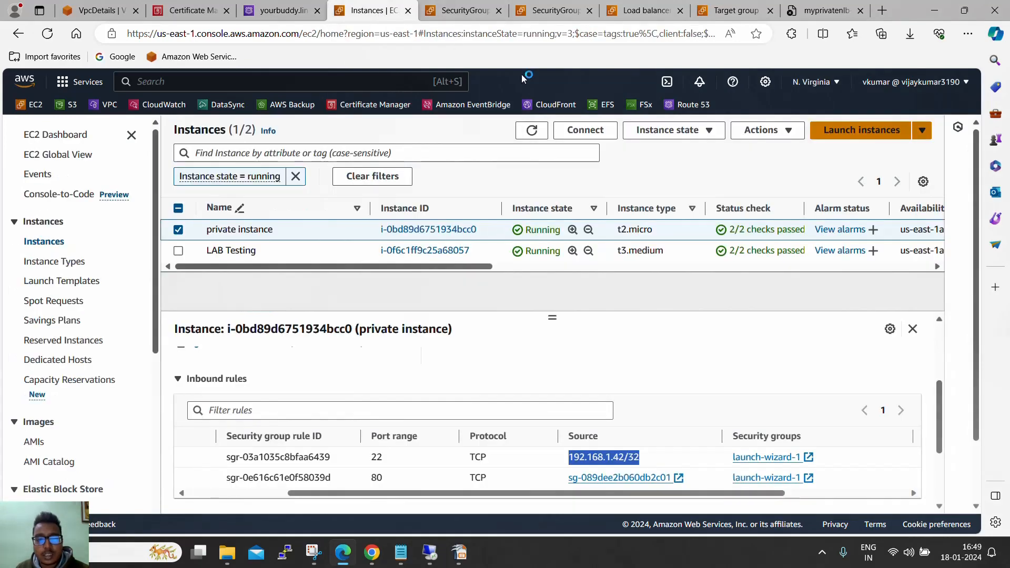
{"action": "left_click", "coordinate": [484, 15]}
{"action": "left_click", "coordinate": [550, 16]}
{"action": "left_click", "coordinate": [637, 13]}
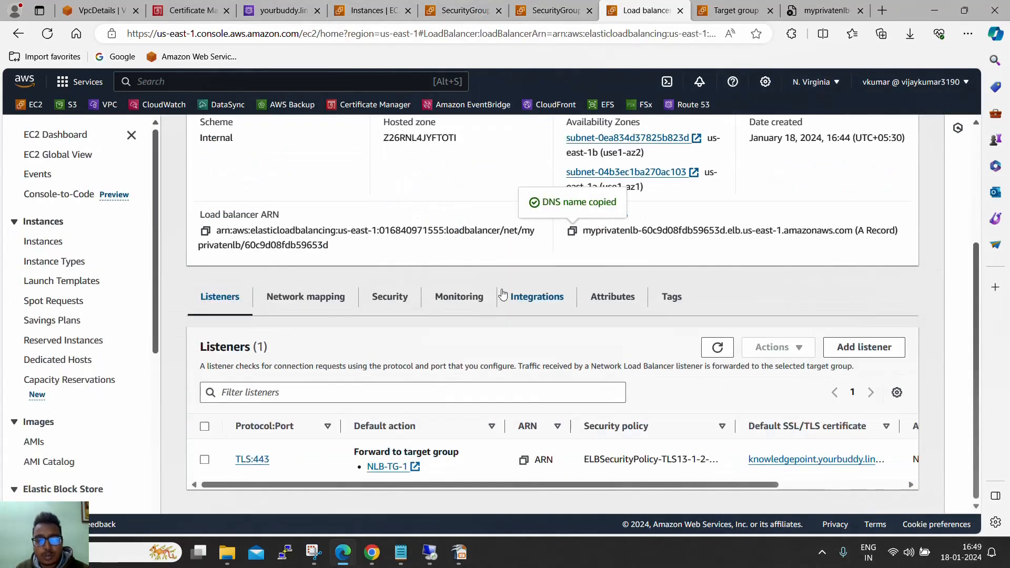
{"action": "scroll", "coordinate": [507, 292], "scroll_direction": "up", "scroll_amount": 3}
{"action": "scroll", "coordinate": [507, 291], "scroll_direction": "down", "scroll_amount": 2}
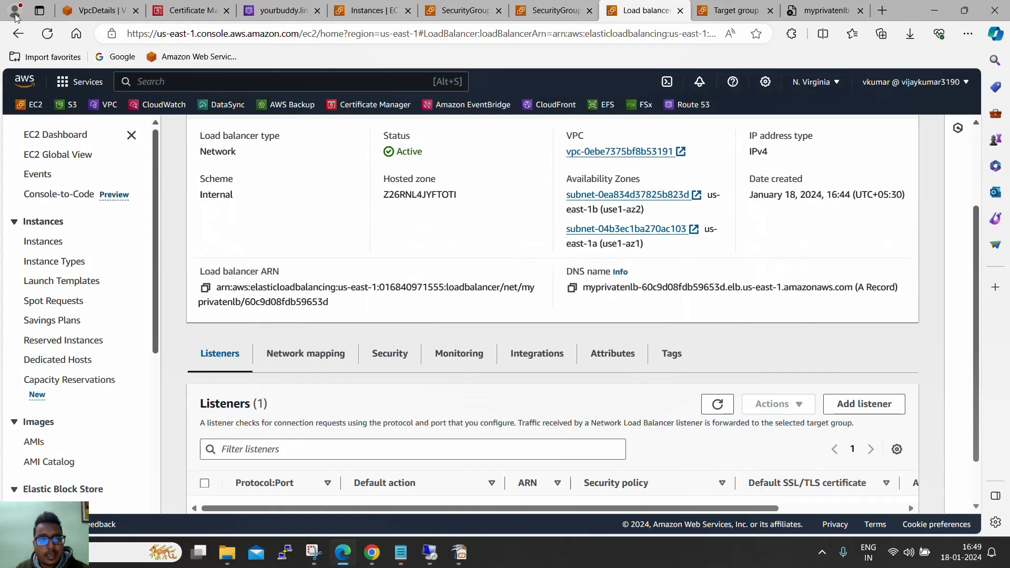
{"action": "left_click", "coordinate": [47, 33]}
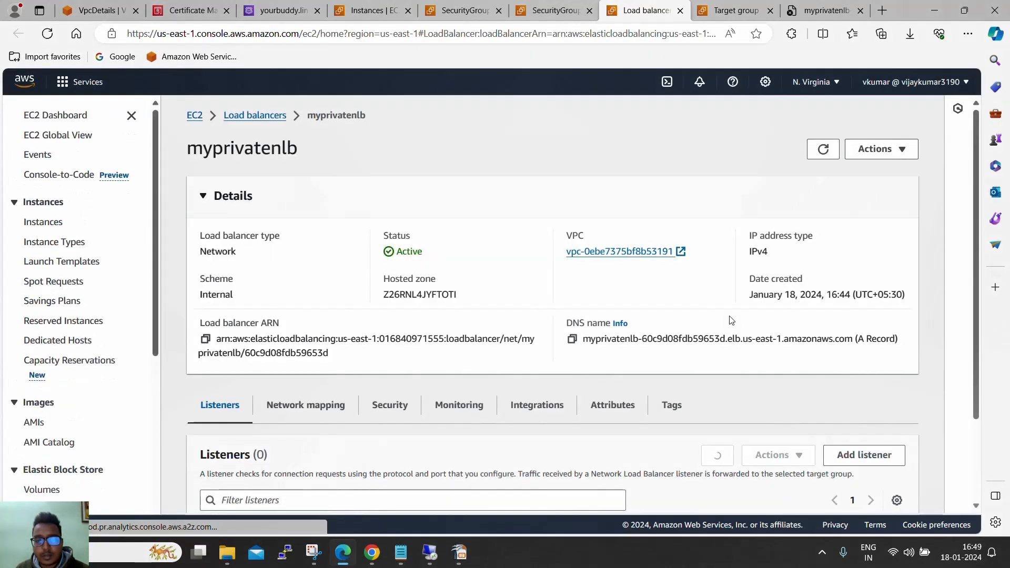
{"action": "scroll", "coordinate": [721, 336], "scroll_direction": "down", "scroll_amount": 2}
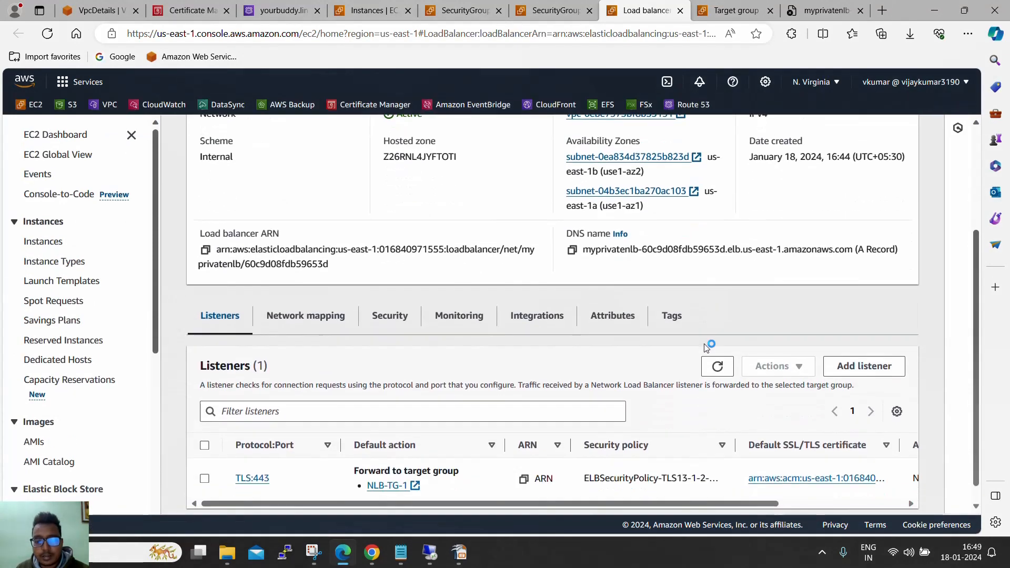
Step: Reload the NLB-TG-1 target group page and check the health of its registered targets
{"action": "left_click", "coordinate": [725, 11]}
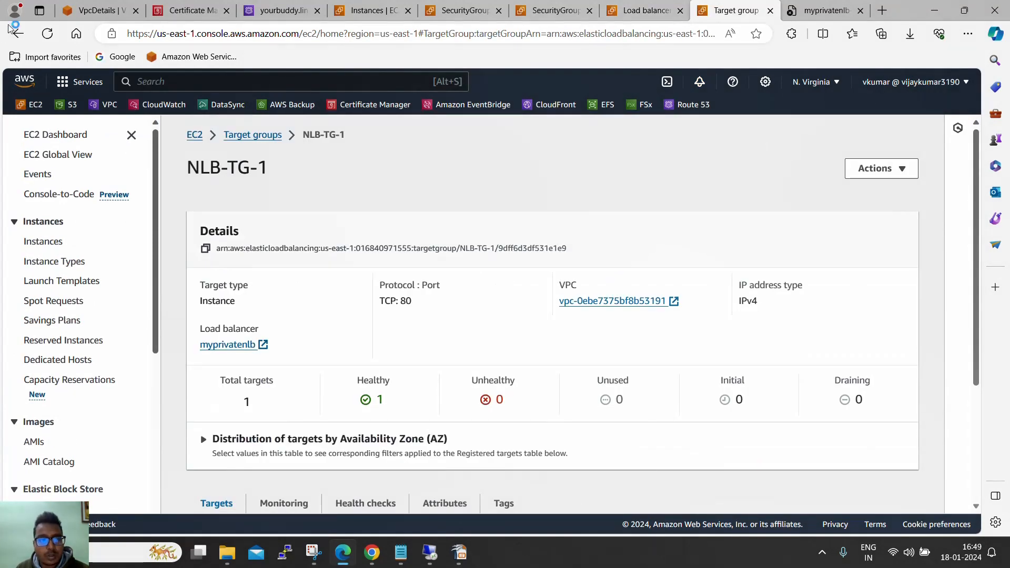
{"action": "left_click", "coordinate": [47, 33]}
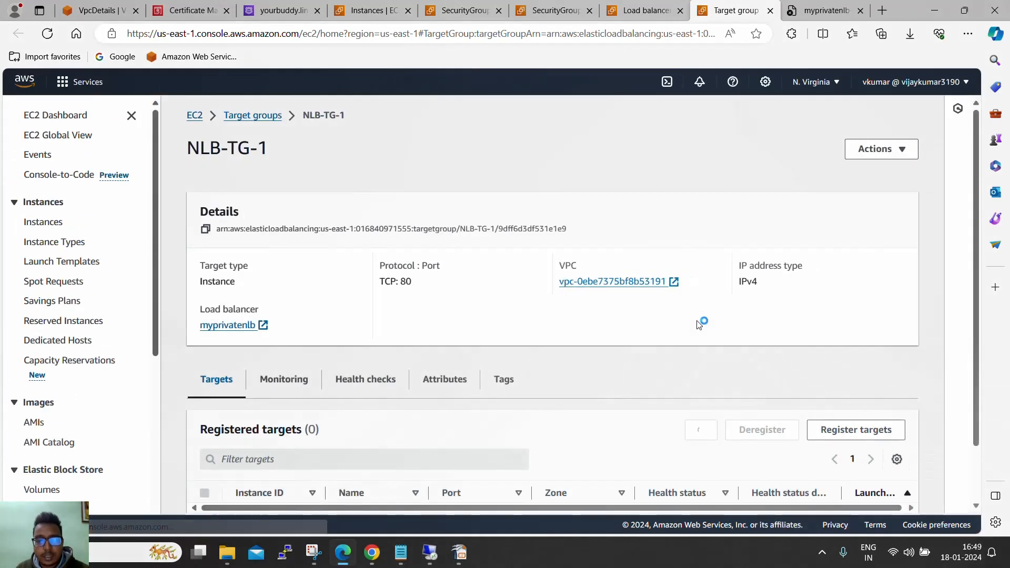
{"action": "scroll", "coordinate": [695, 327], "scroll_direction": "down", "scroll_amount": 1}
{"action": "scroll", "coordinate": [695, 332], "scroll_direction": "down", "scroll_amount": 2}
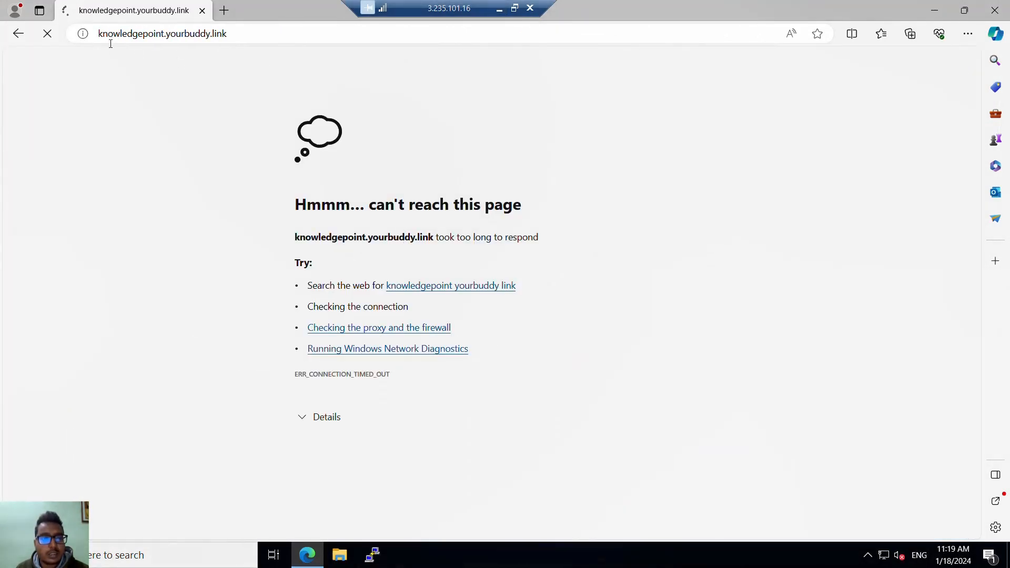
{"action": "left_click", "coordinate": [242, 33]}
{"action": "key", "text": "ctrl+c"}
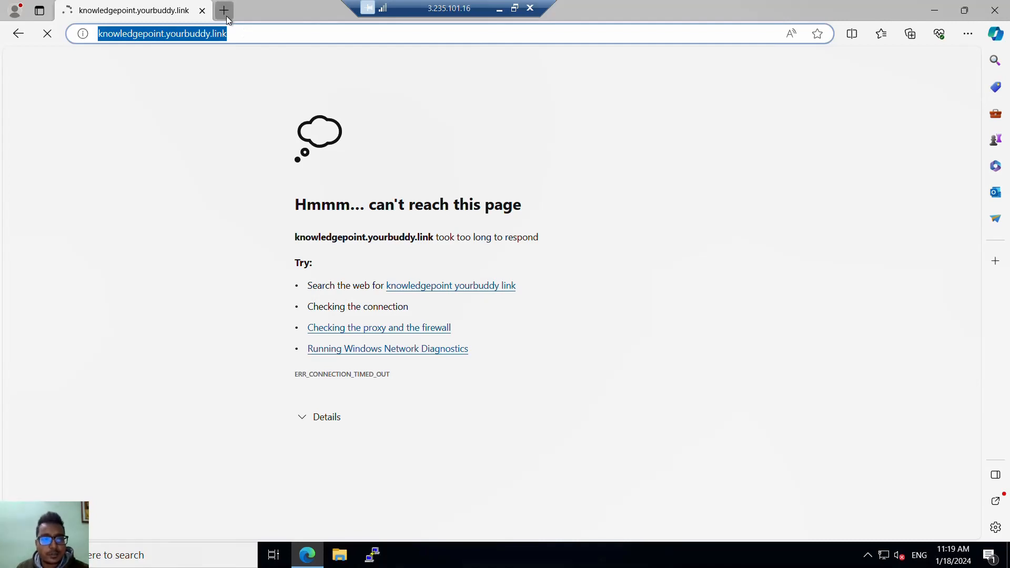
{"action": "left_click", "coordinate": [226, 16]}
{"action": "type", "text": "http"}
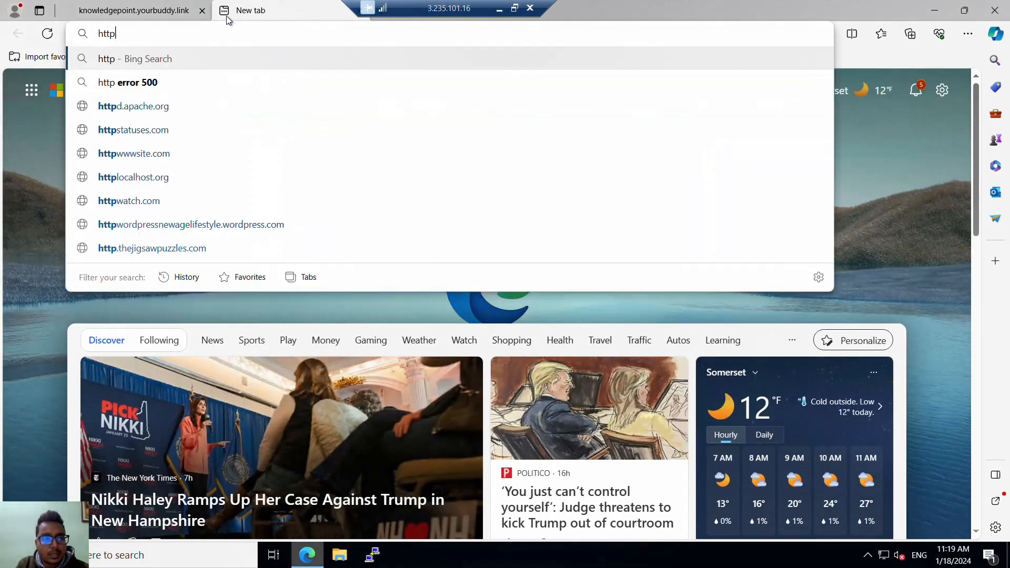
{"action": "type", "text": "s://"}
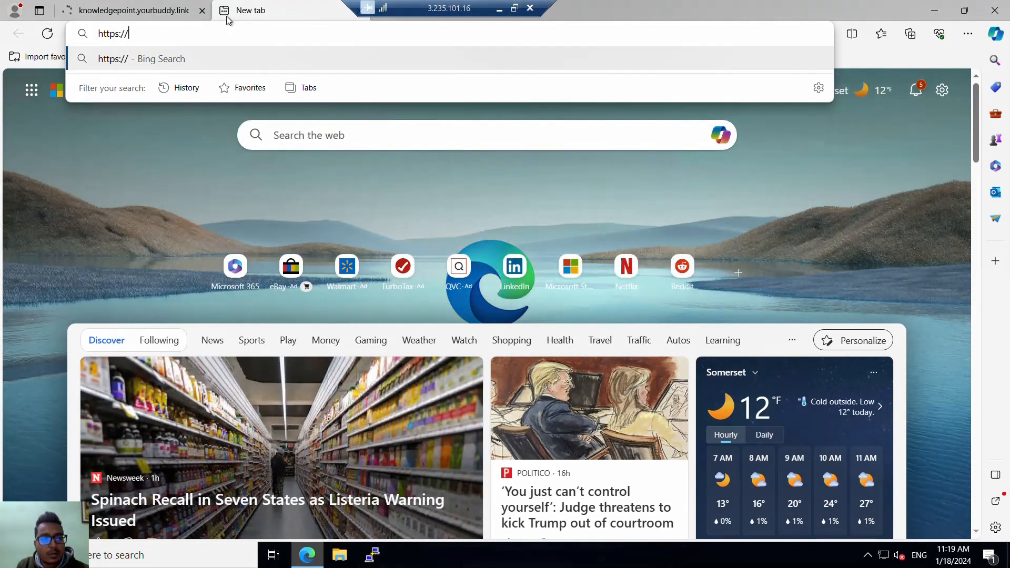
{"action": "key", "text": "Return"}
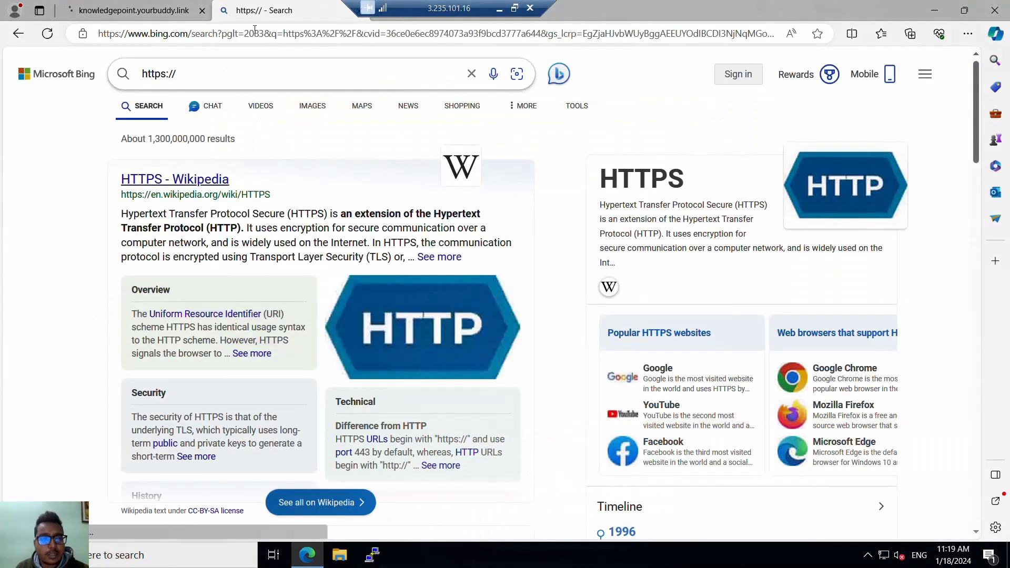
{"action": "left_click", "coordinate": [260, 32]}
{"action": "type", "text": "https"}
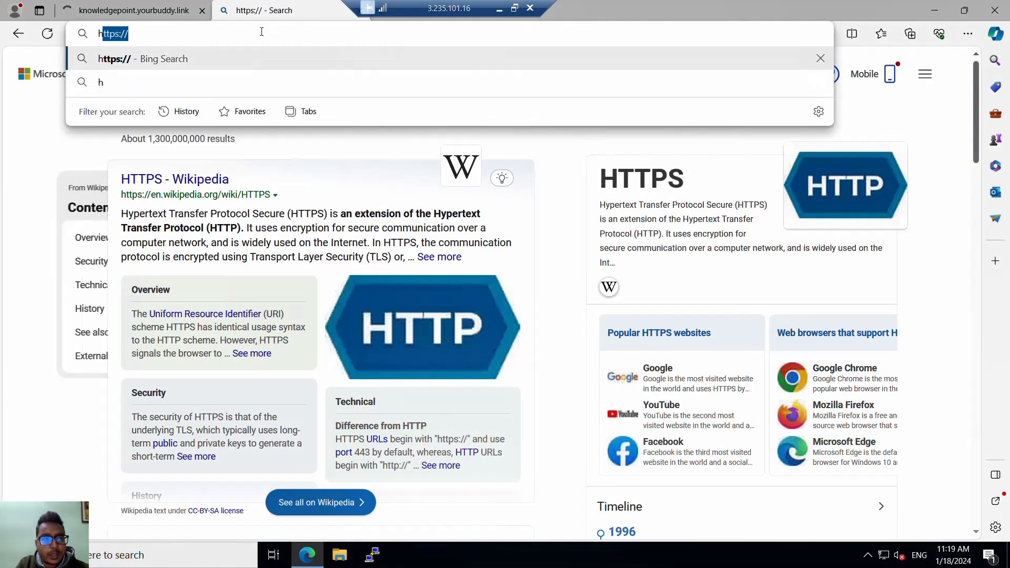
{"action": "type", "text": "://"}
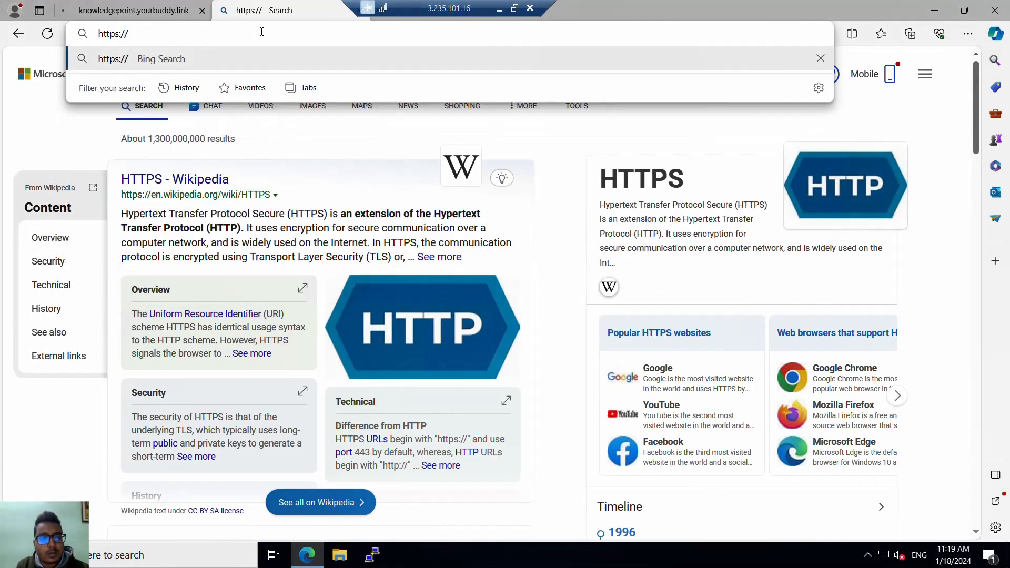
{"action": "key", "text": "ctrl+v"}
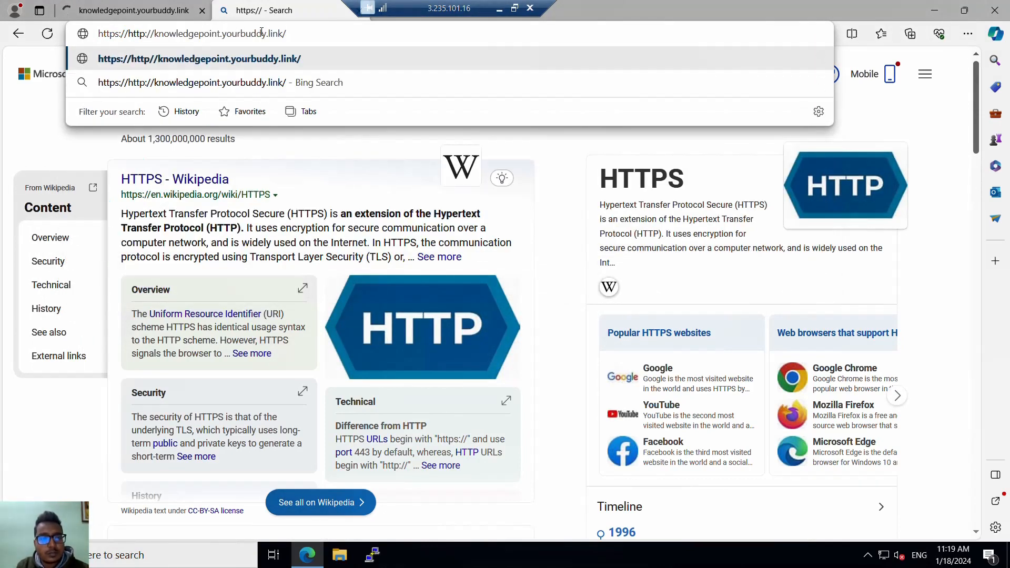
{"action": "key", "text": "Return"}
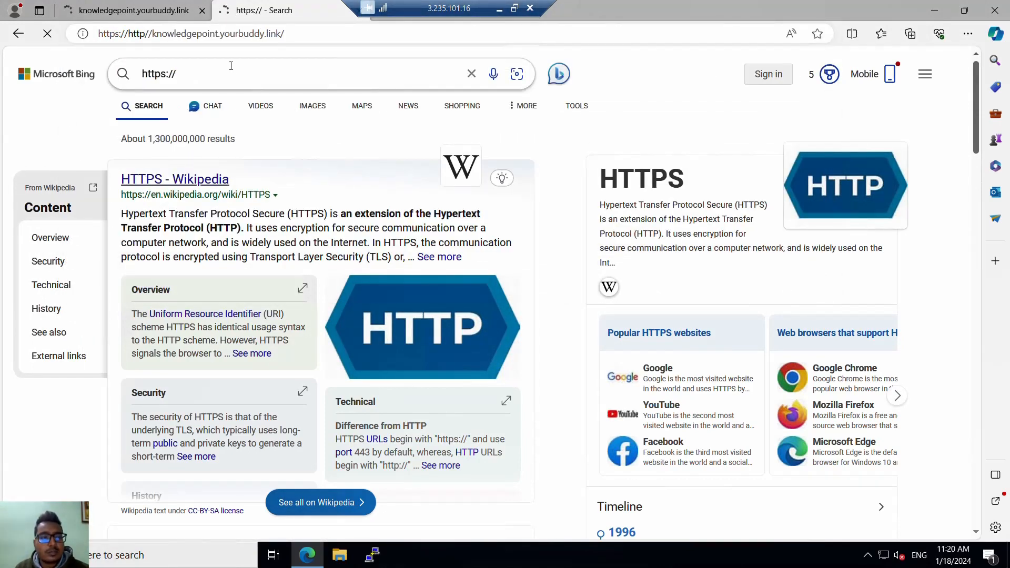
{"action": "left_click_drag", "start_coordinate": [466, 5], "coordinate": [595, 4]}
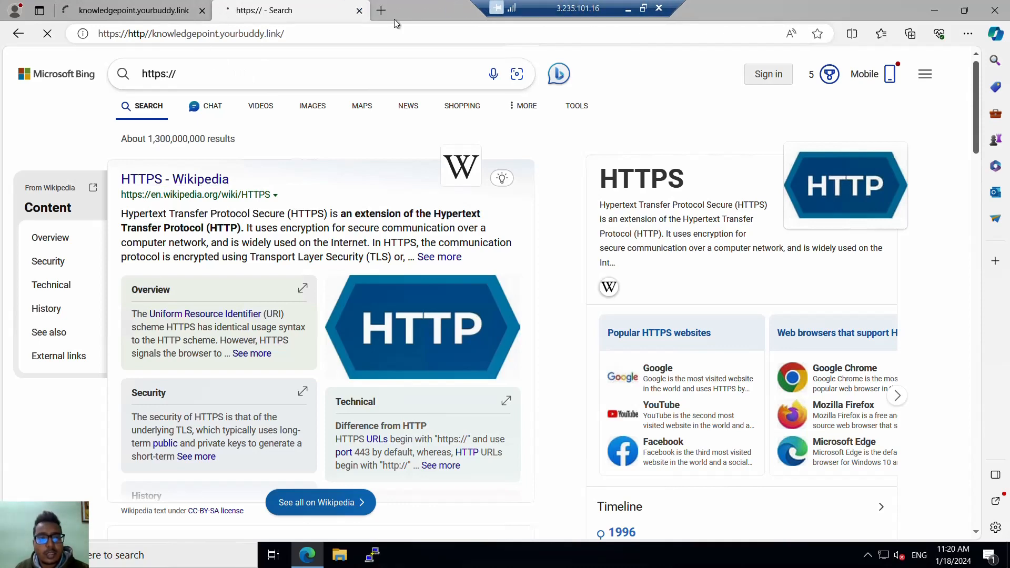
{"action": "left_click", "coordinate": [383, 13]}
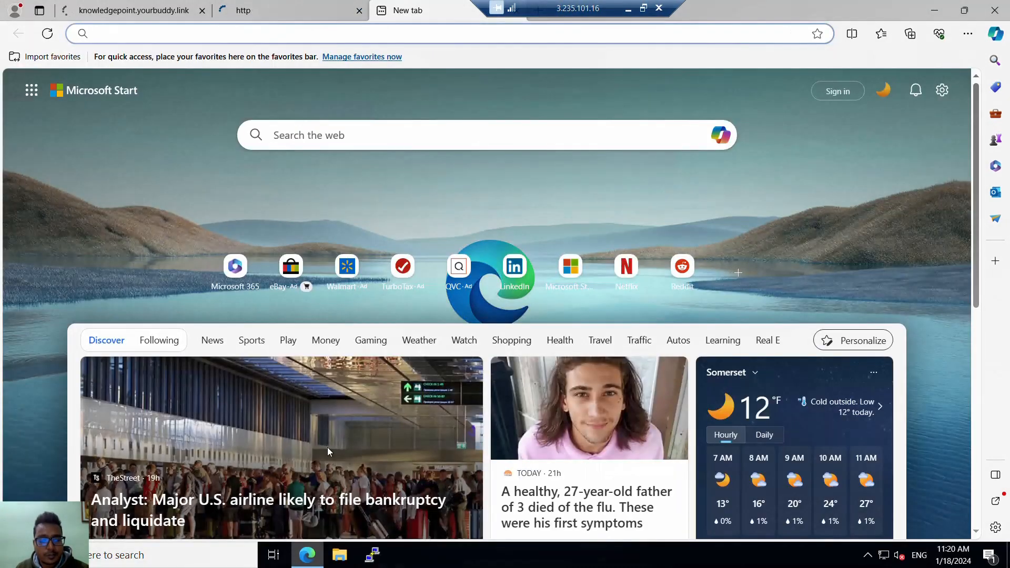
{"action": "left_click", "coordinate": [230, 34]}
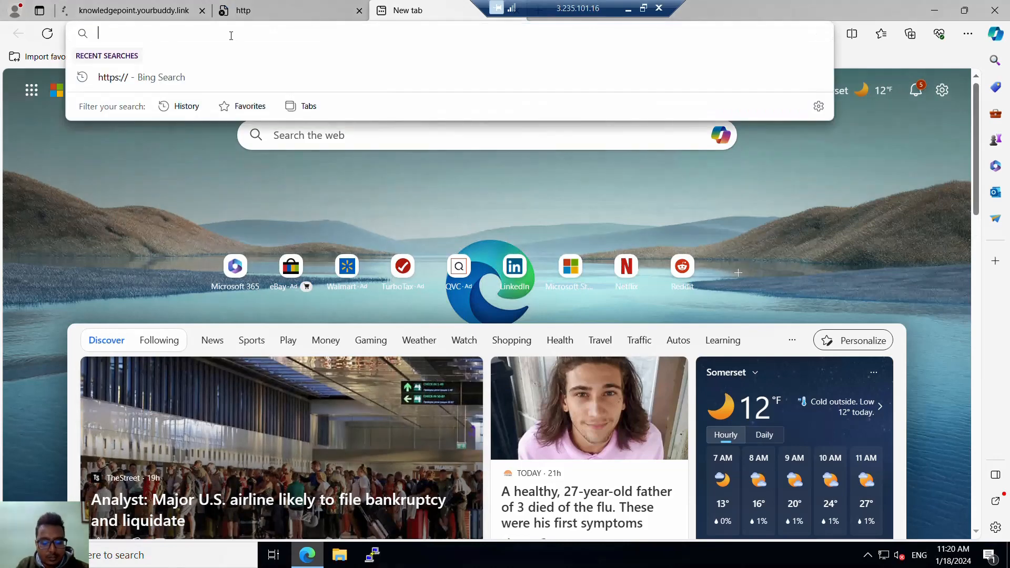
{"action": "type", "text": "htt"}
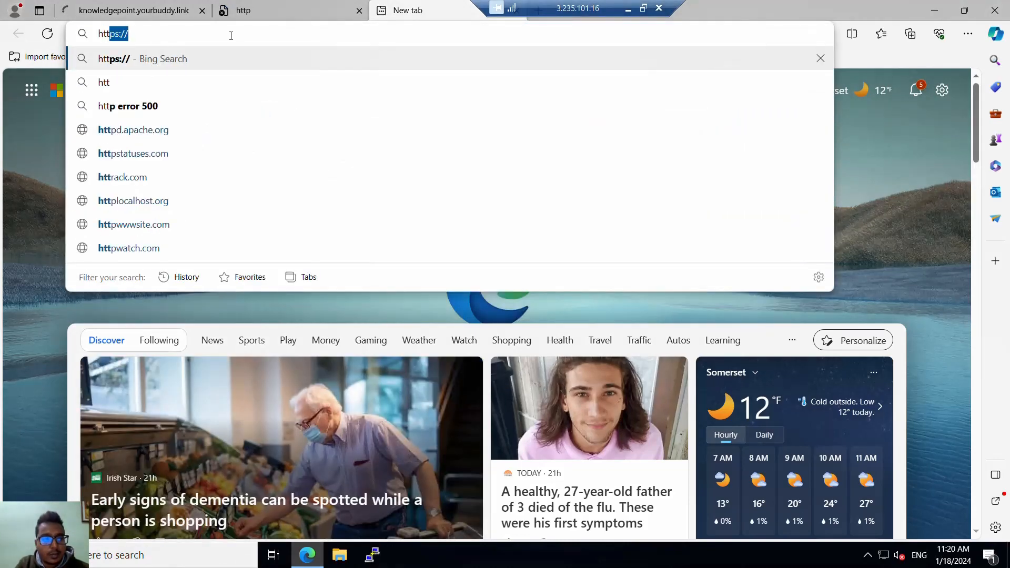
{"action": "type", "text": "ps"}
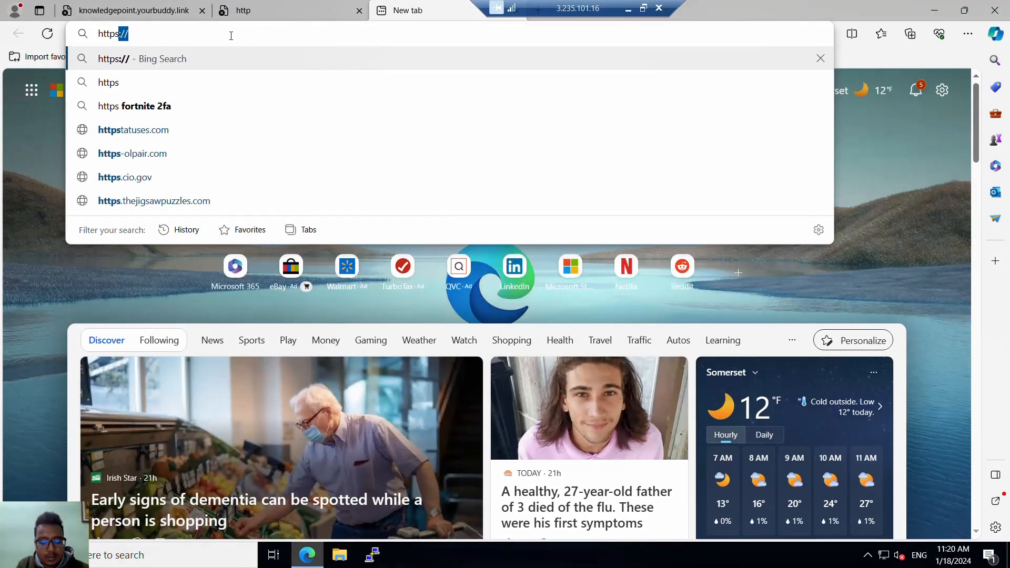
{"action": "type", "text": "://"}
{"action": "key", "text": "ctrl+v"}
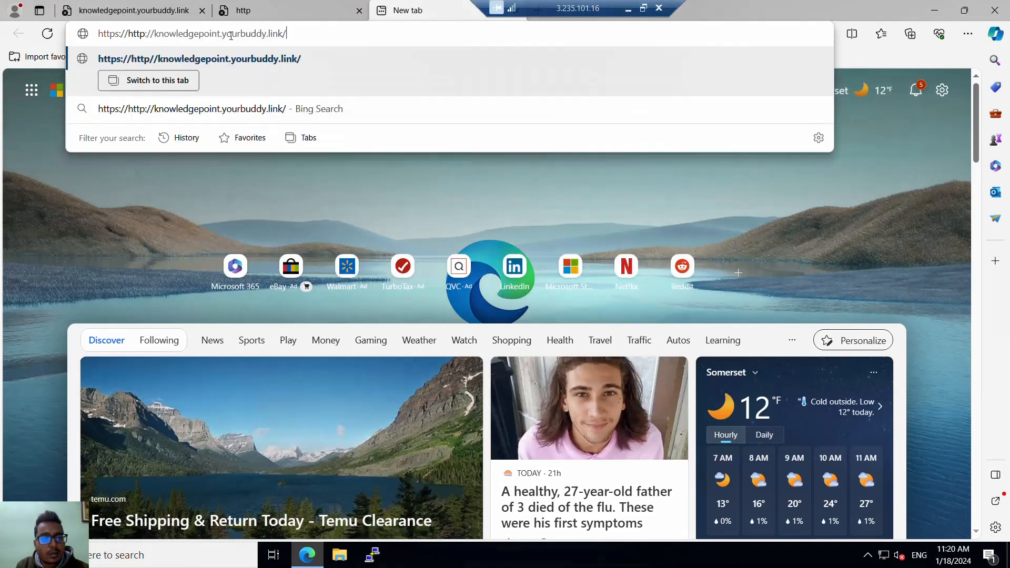
{"action": "key", "text": "Left"}
{"action": "key", "text": "Left"}
{"action": "key", "text": "Left"}
{"action": "key", "text": "Left"}
{"action": "key", "text": "Left"}
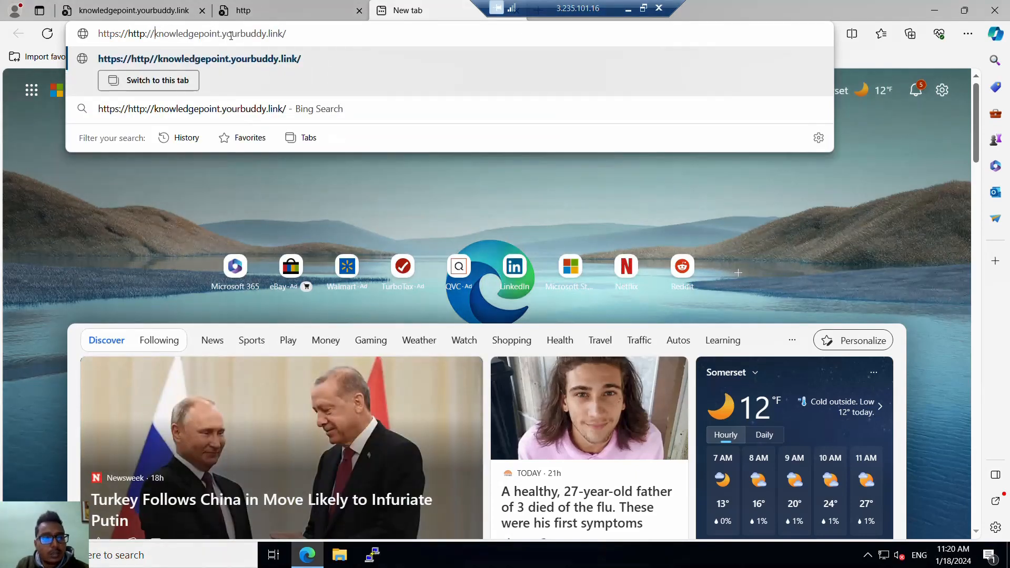
{"action": "key", "text": "BackSpace"}
{"action": "key", "text": "BackSpace"}
{"action": "key", "text": "BackSpace"}
{"action": "key", "text": "BackSpace"}
{"action": "key", "text": "BackSpace"}
{"action": "key", "text": "BackSpace"}
{"action": "key", "text": "BackSpace"}
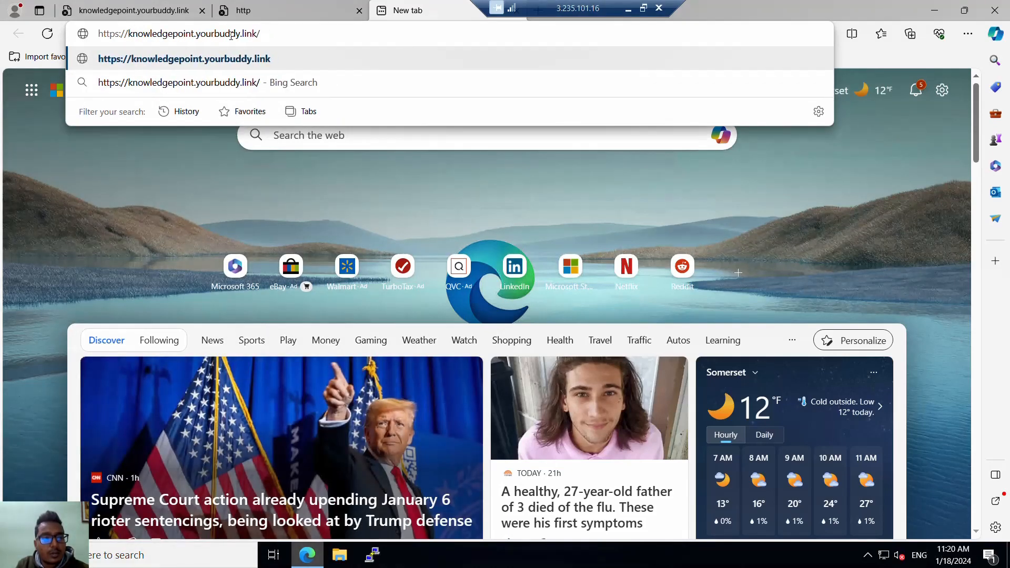
{"action": "key", "text": "Return"}
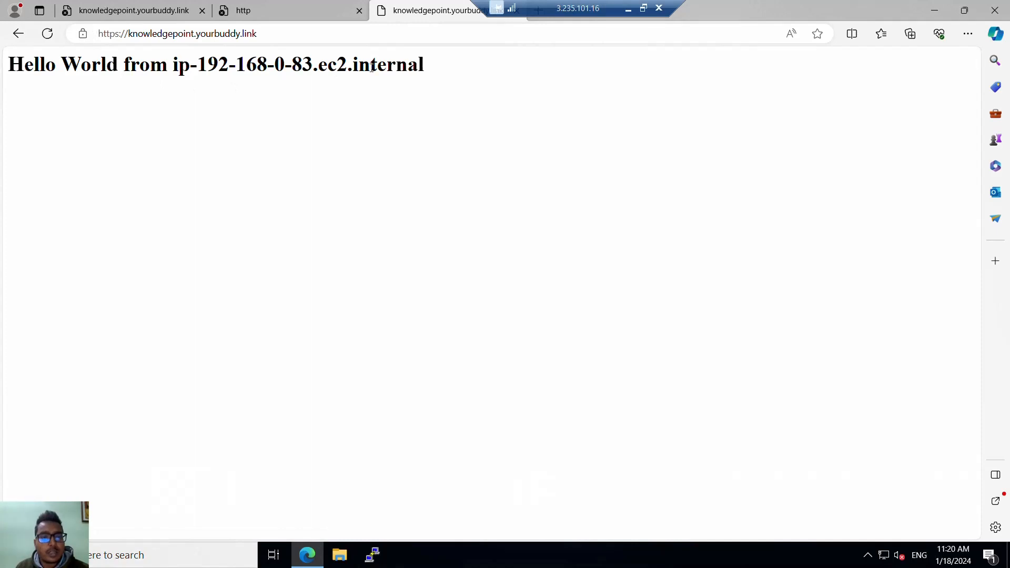
{"action": "left_click_drag", "start_coordinate": [435, 64], "coordinate": [6, 65]}
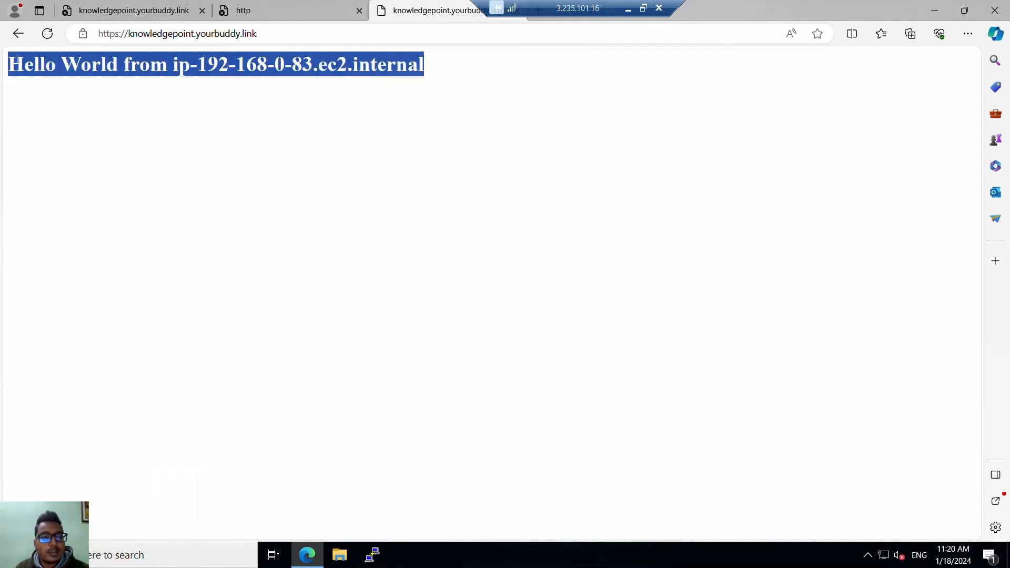
{"action": "left_click", "coordinate": [121, 12]}
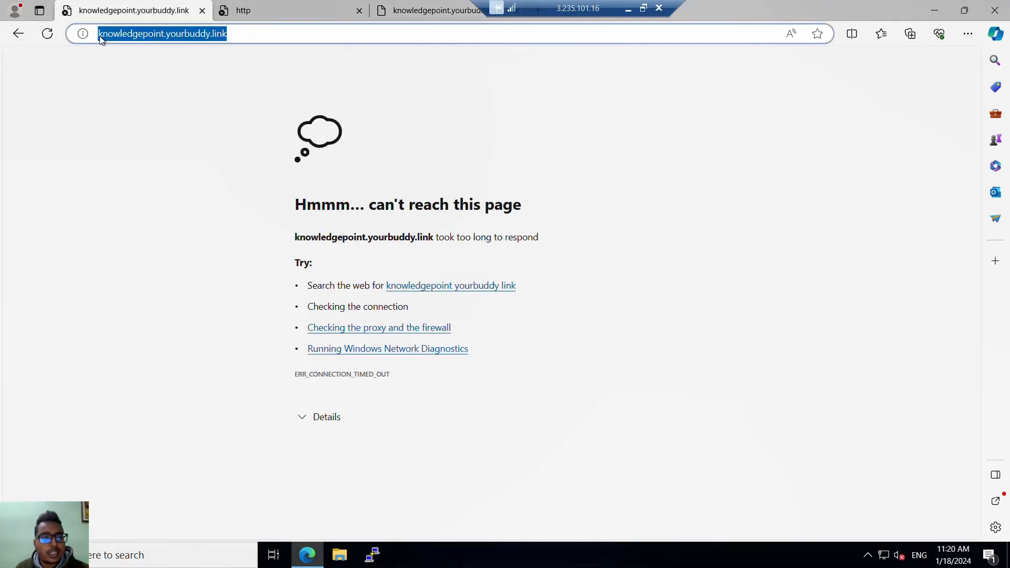
{"action": "left_click", "coordinate": [202, 12]}
{"action": "left_click", "coordinate": [201, 11]}
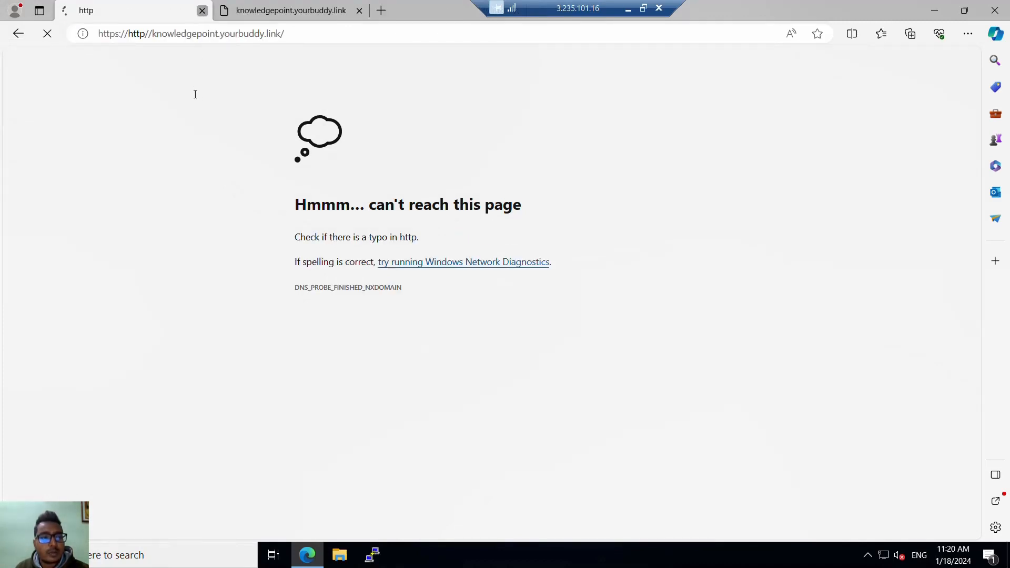
{"action": "left_click", "coordinate": [47, 34]}
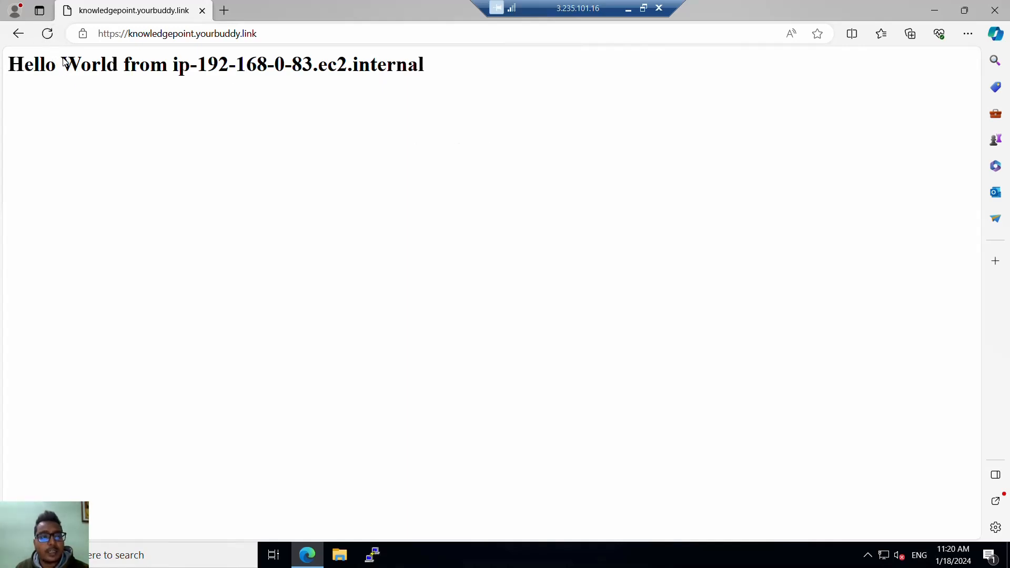
Step: Open the site's connection security information and inspect the certificate of knowledgepoint.yourbuddy.link
{"action": "left_click", "coordinate": [83, 35]}
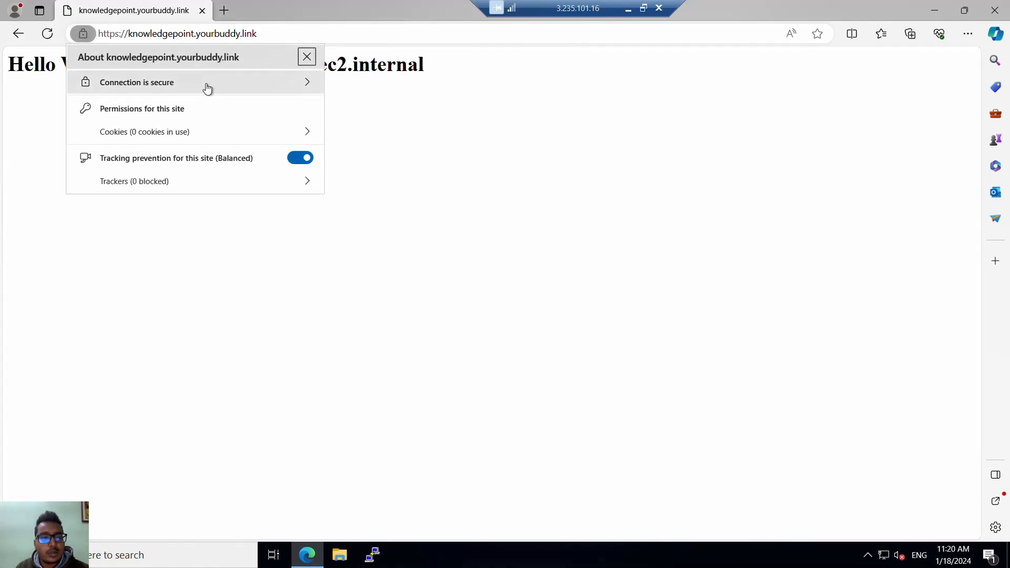
{"action": "left_click", "coordinate": [203, 88]}
{"action": "left_click", "coordinate": [286, 58]}
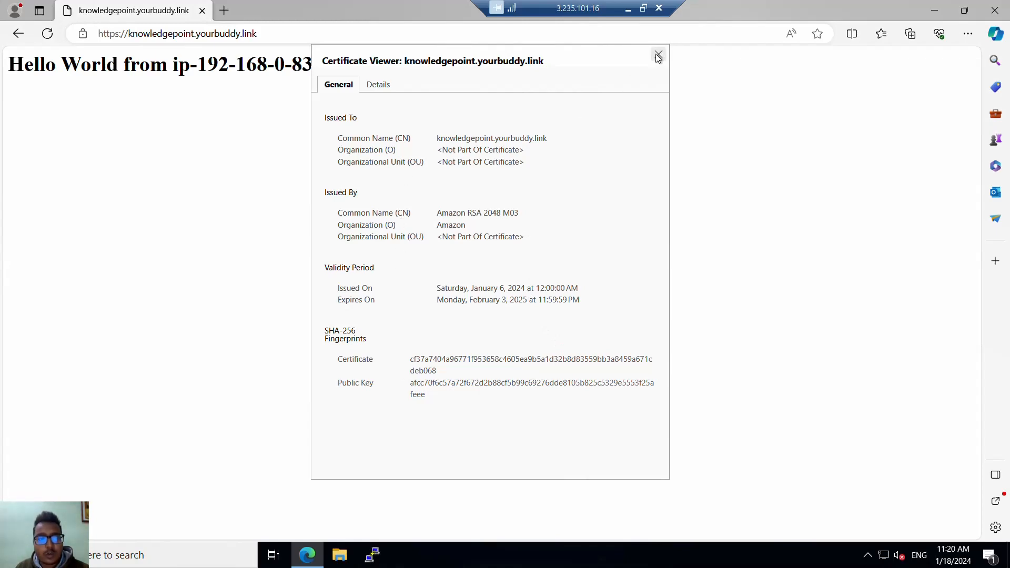
Step: Minimize the remote session and review the name and inbound rules of the NLB-SG security group in the local browser
{"action": "left_click", "coordinate": [554, 25]}
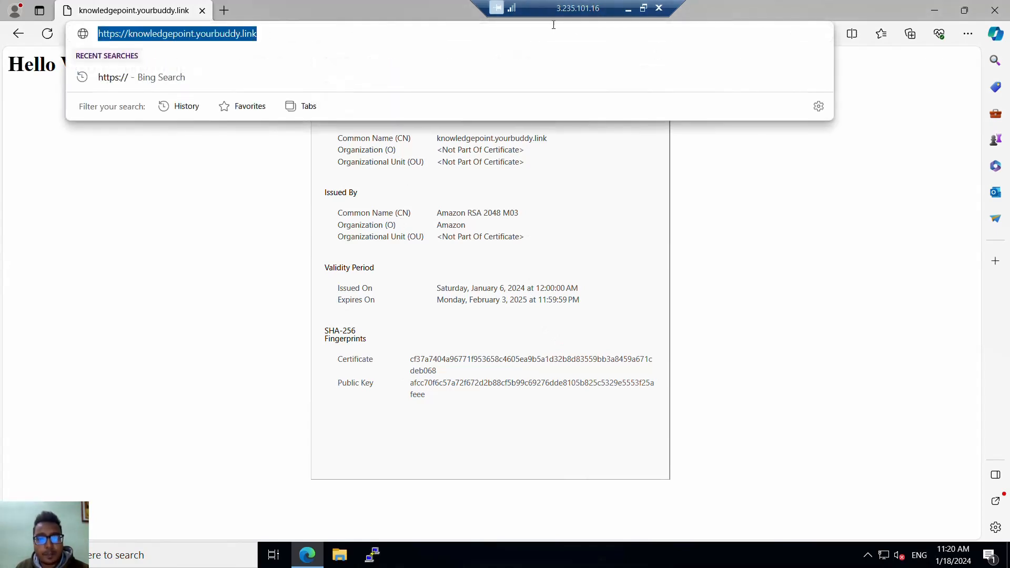
{"action": "left_click", "coordinate": [628, 8]}
{"action": "left_click", "coordinate": [567, 11]}
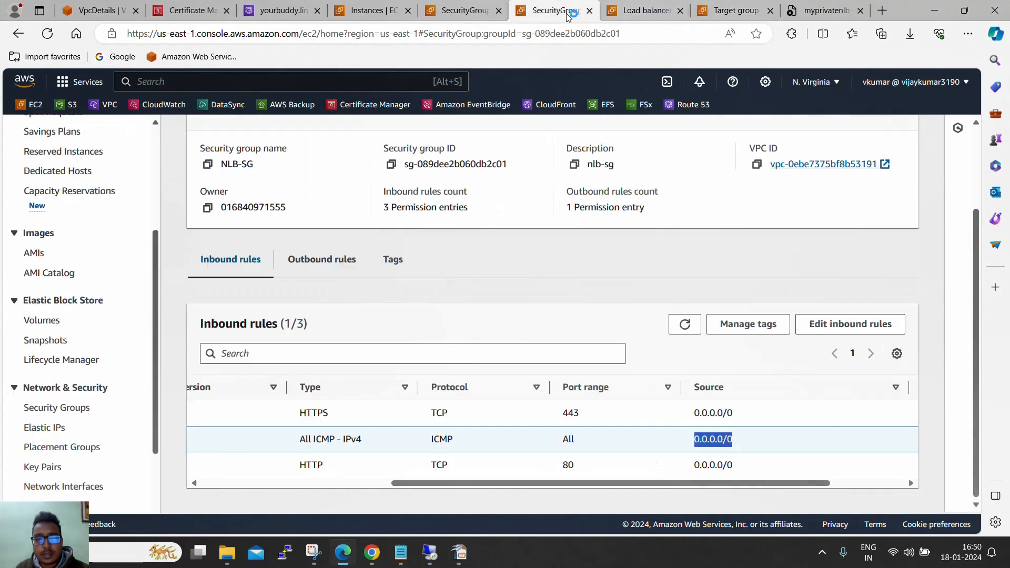
{"action": "scroll", "coordinate": [490, 228], "scroll_direction": "up", "scroll_amount": 2}
{"action": "left_click_drag", "start_coordinate": [407, 169], "coordinate": [494, 171]}
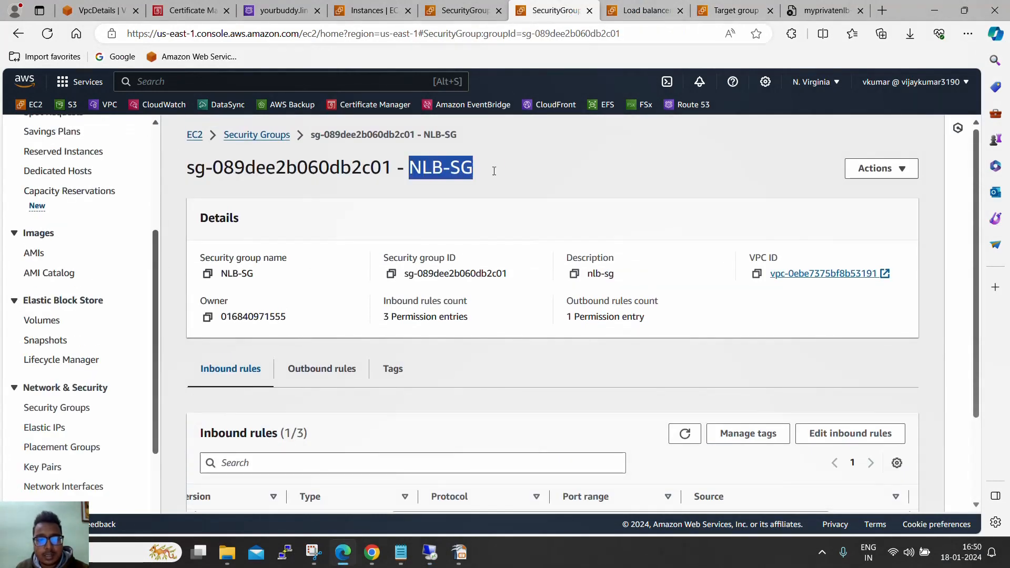
{"action": "scroll", "coordinate": [490, 333], "scroll_direction": "down", "scroll_amount": 2}
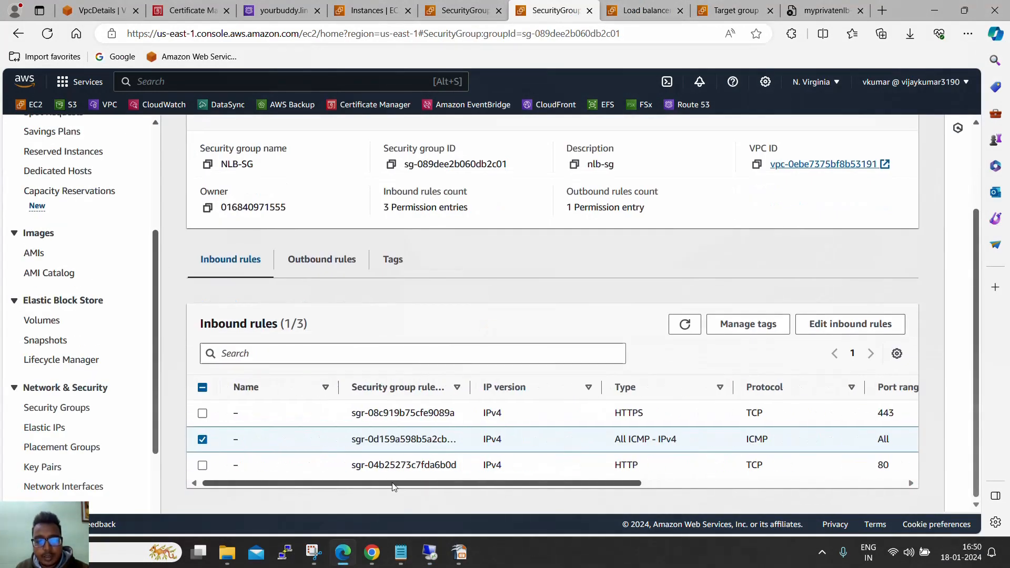
{"action": "scroll", "coordinate": [394, 486], "scroll_direction": "right", "scroll_amount": 5}
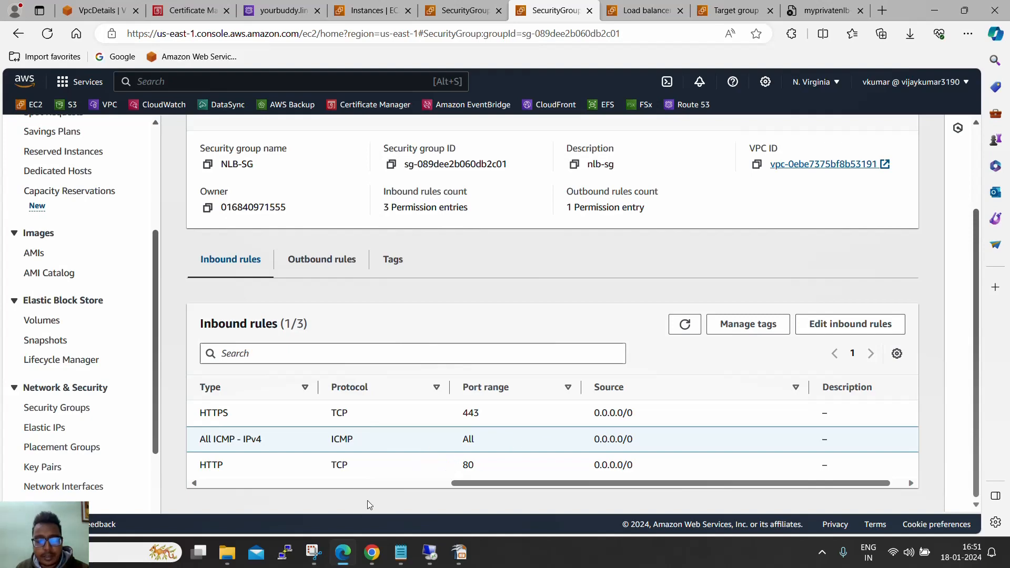
{"action": "left_click", "coordinate": [432, 554]}
{"action": "left_click", "coordinate": [273, 37]}
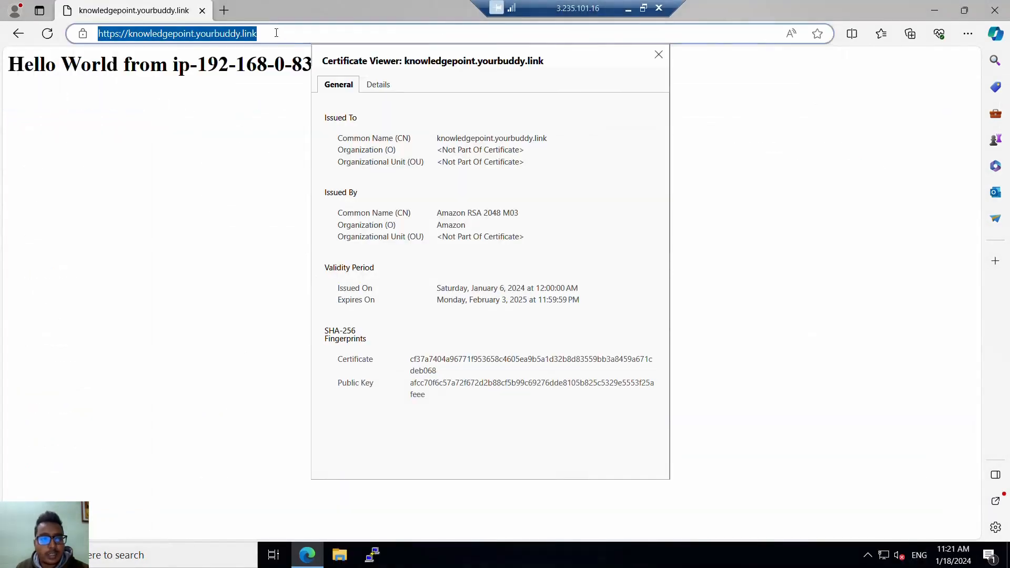
{"action": "left_click_drag", "start_coordinate": [276, 33], "coordinate": [128, 41]}
{"action": "key", "text": "ctrl+c"}
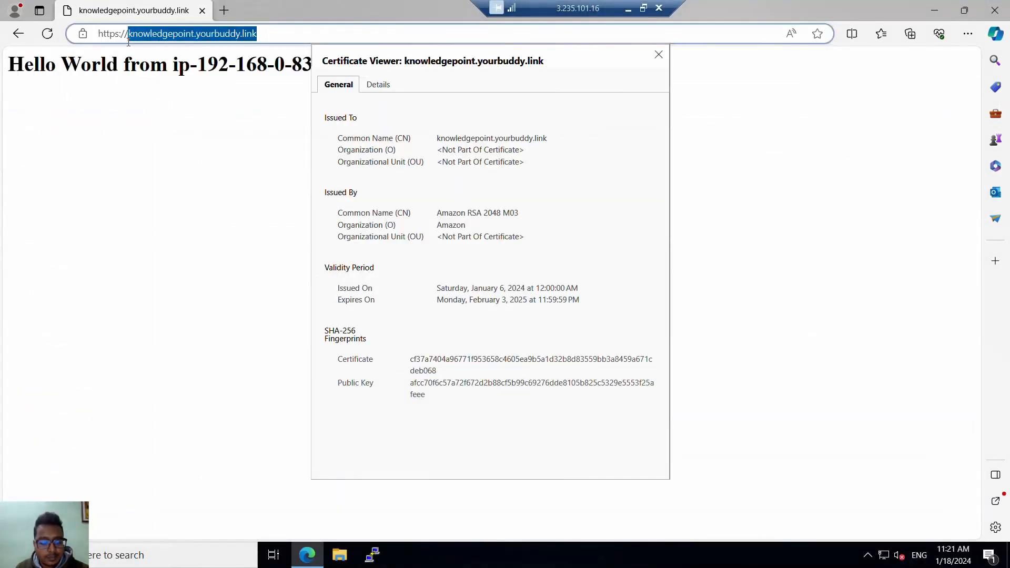
Step: Open Command Prompt in the remote session and ping knowledgepoint.yourbuddy.link
{"action": "left_click", "coordinate": [158, 554]}
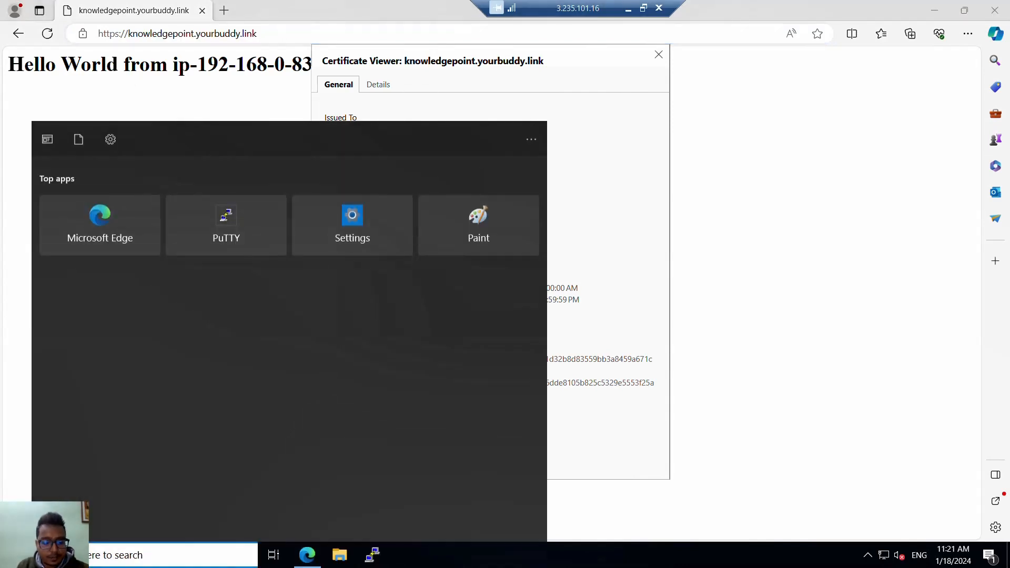
{"action": "type", "text": "cmd"}
{"action": "key", "text": "Return"}
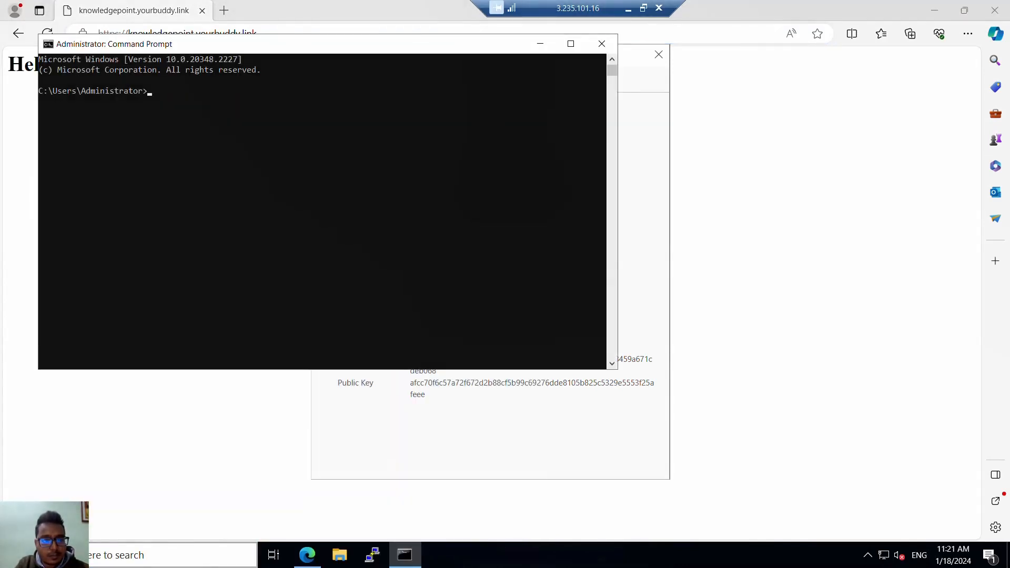
{"action": "type", "text": "ping"}
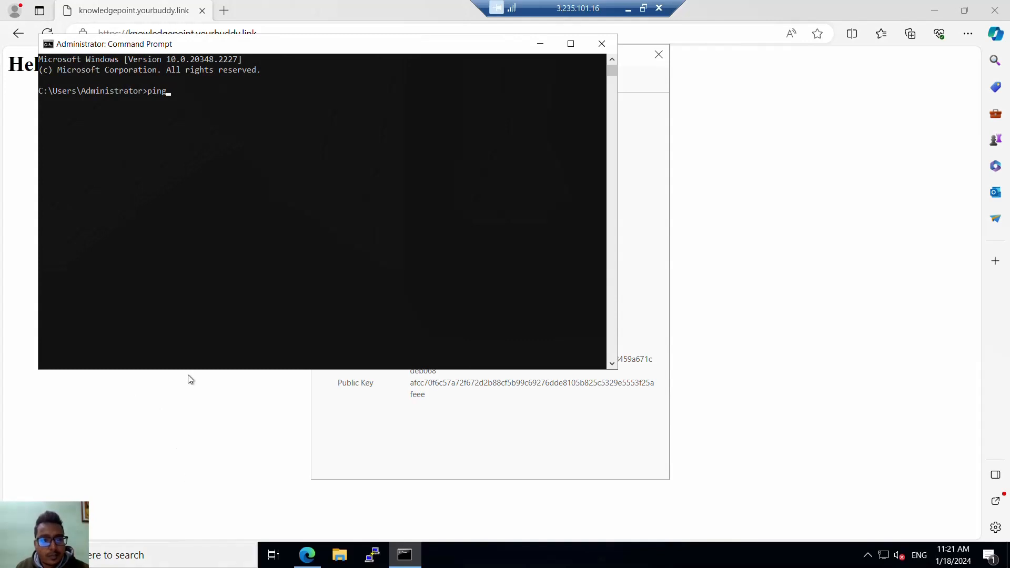
{"action": "key", "text": "ctrl+v"}
{"action": "key", "text": "Return"}
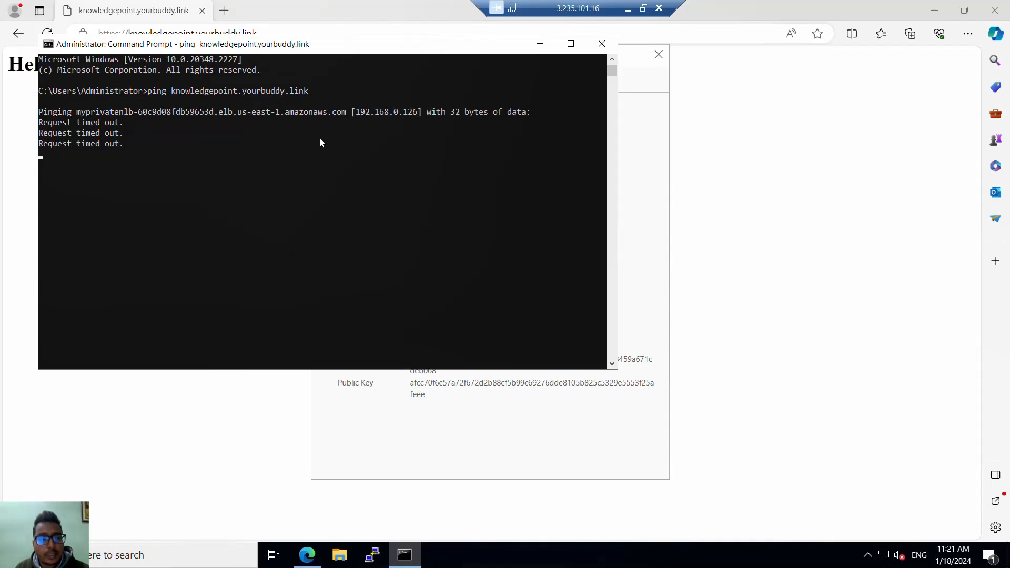
Step: Minimize the remote session, refresh the NLB-SG inbound rules in the local browser and recheck their types and port ranges
{"action": "left_click", "coordinate": [629, 9]}
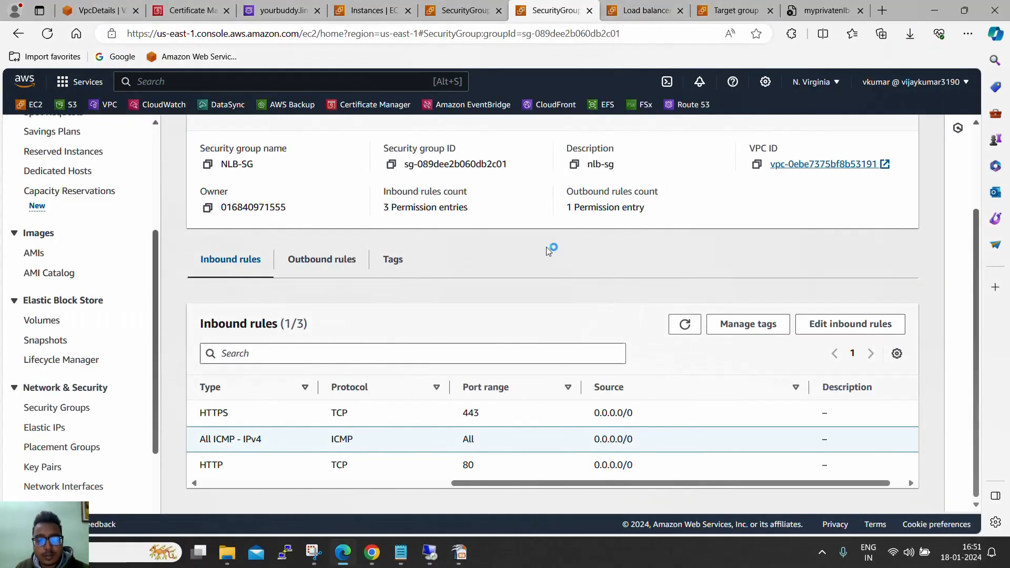
{"action": "scroll", "coordinate": [545, 248], "scroll_direction": "up", "scroll_amount": 3}
{"action": "scroll", "coordinate": [547, 254], "scroll_direction": "down", "scroll_amount": 2}
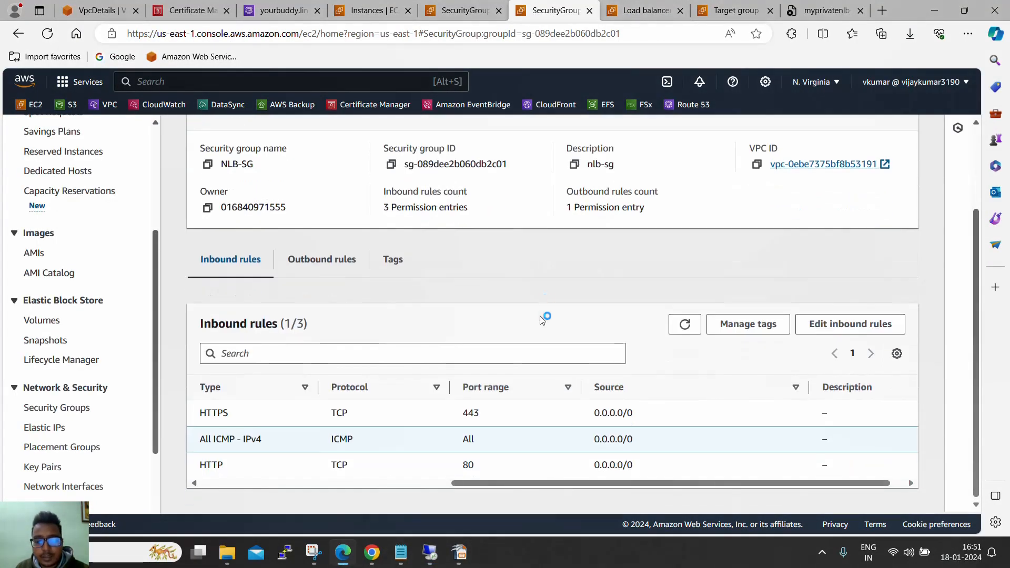
{"action": "left_click", "coordinate": [436, 484]}
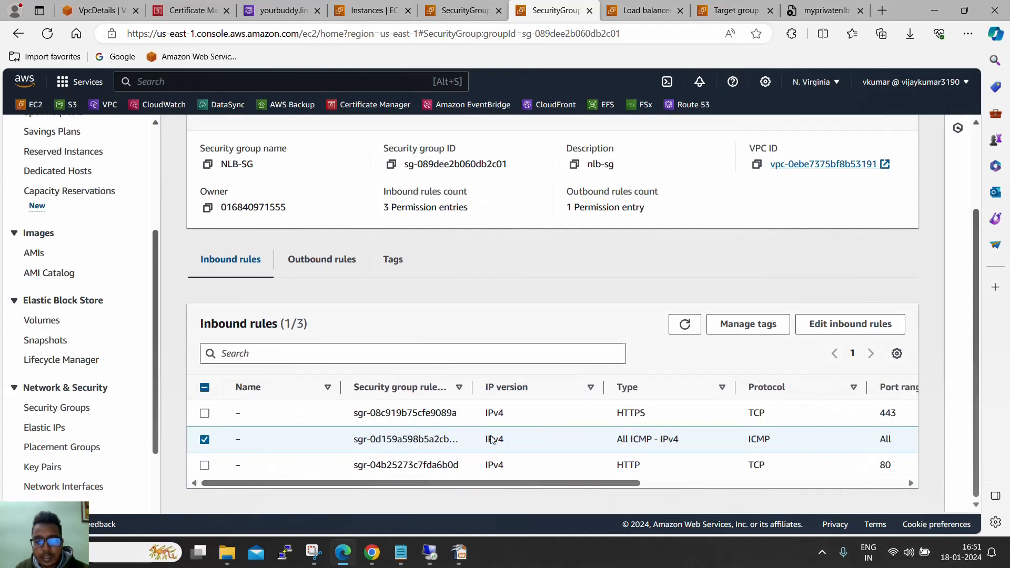
{"action": "left_click", "coordinate": [688, 326]}
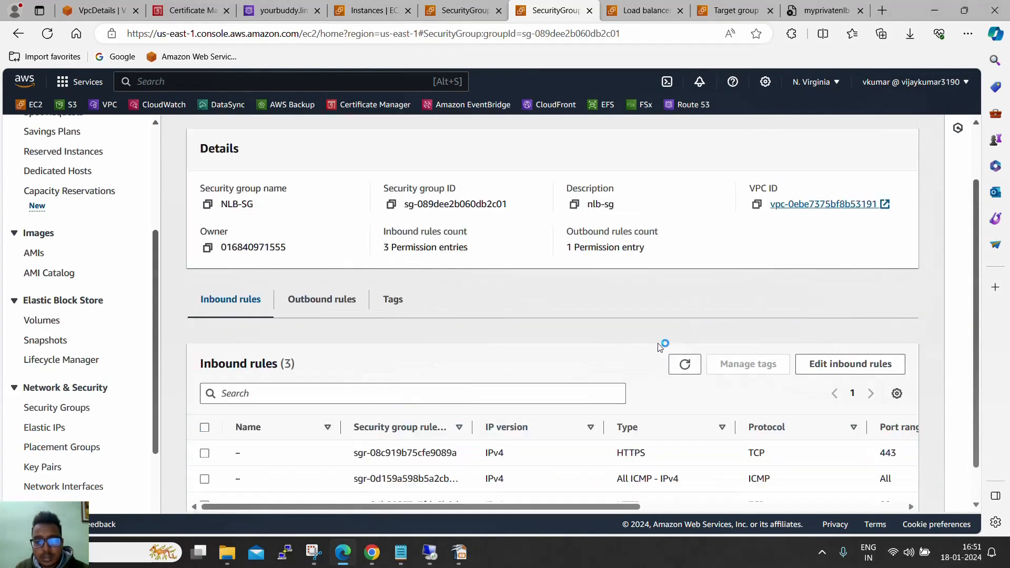
{"action": "left_click_drag", "start_coordinate": [624, 483], "coordinate": [521, 479]}
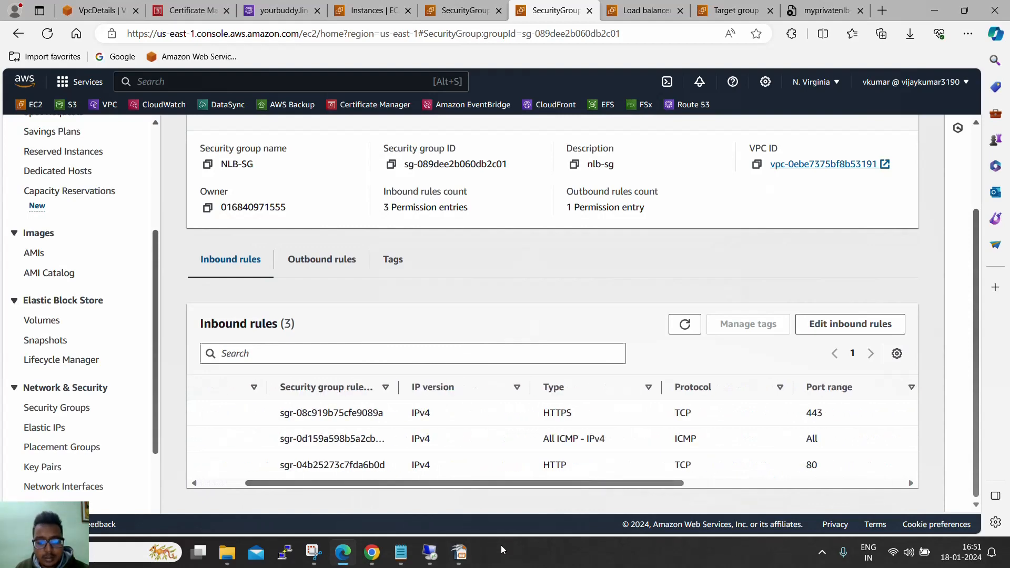
Step: Return to the remote session and ping the load balancer's DNS name, myprivatenlb-60c9d08fdb59653d.elb.us-east-1.amazonaws.com, copied from the earlier ping output
{"action": "left_click", "coordinate": [430, 552]}
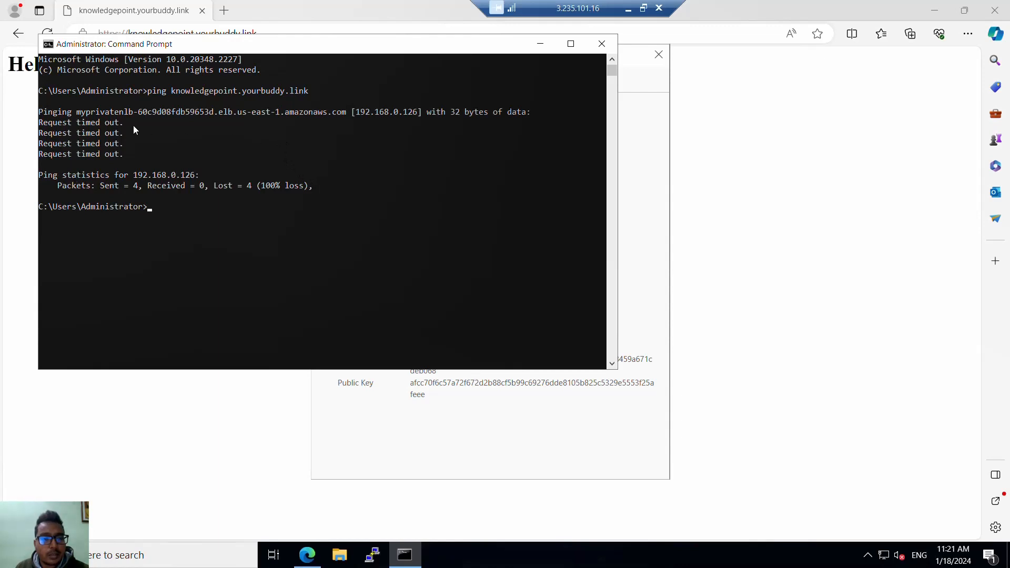
{"action": "left_click_drag", "start_coordinate": [79, 112], "coordinate": [339, 113]}
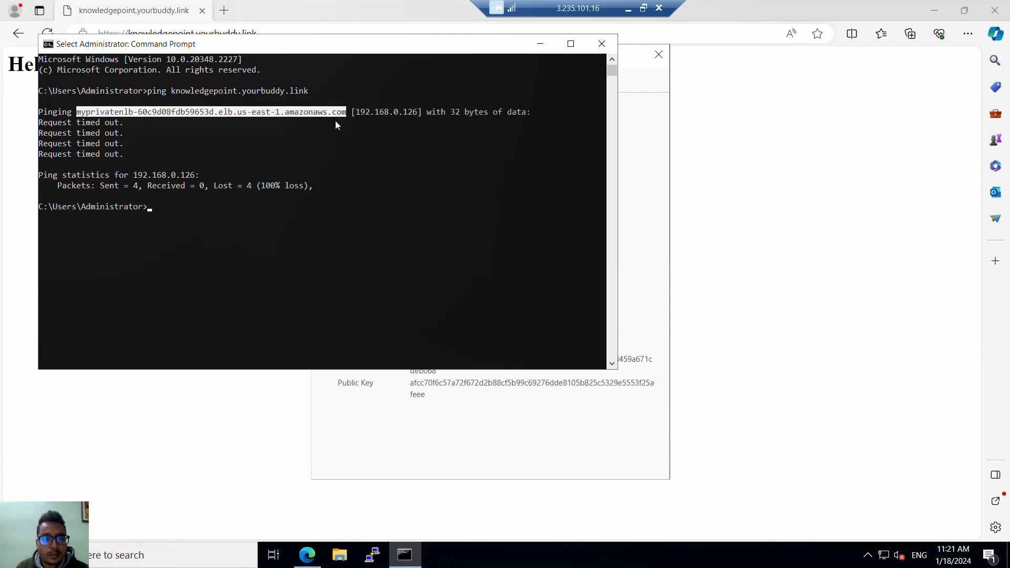
{"action": "key", "text": "ctrl+c"}
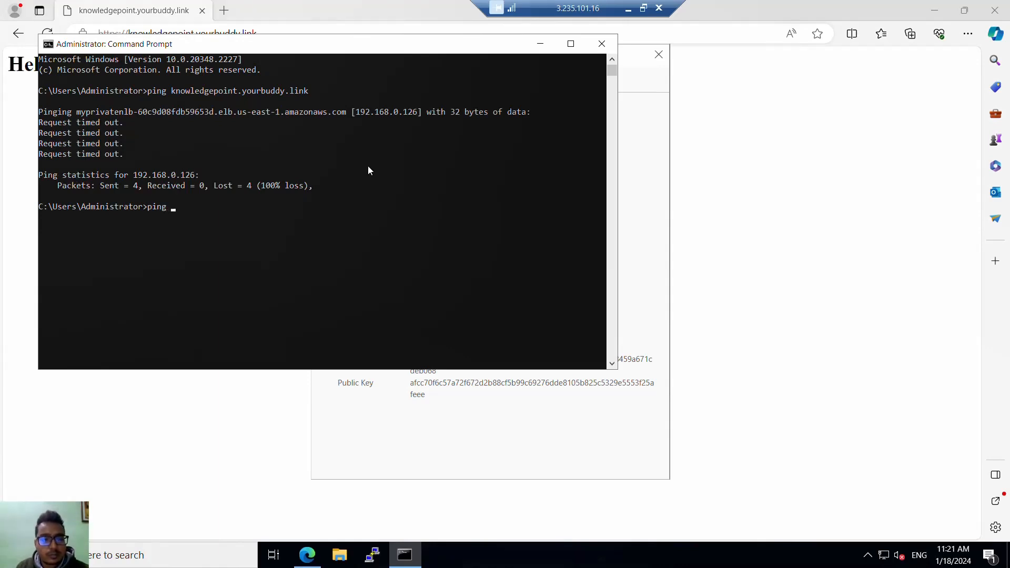
{"action": "key", "text": "ctrl+v"}
{"action": "key", "text": "Return"}
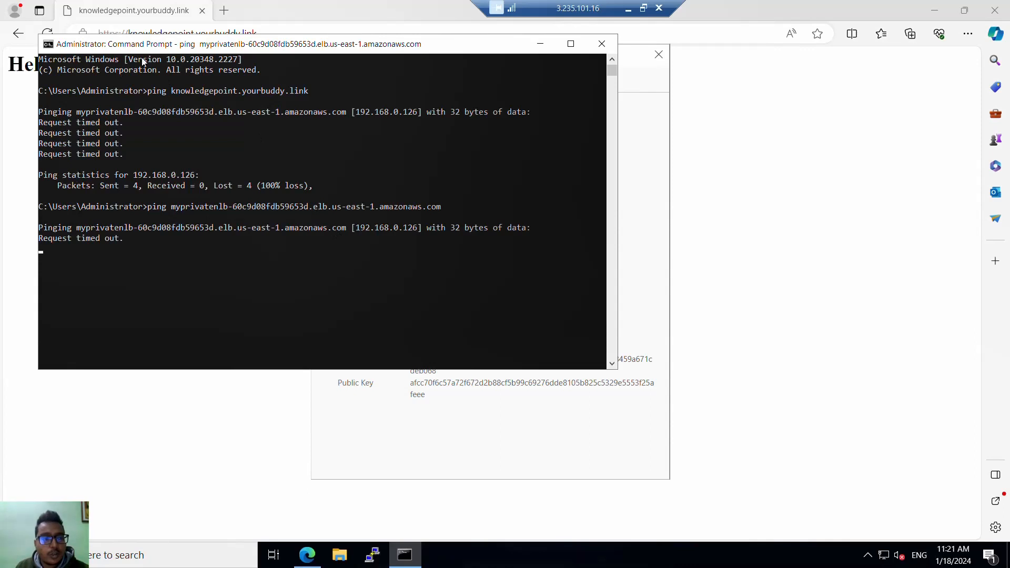
{"action": "left_click_drag", "start_coordinate": [138, 51], "coordinate": [203, 97]}
{"action": "left_click", "coordinate": [49, 36]}
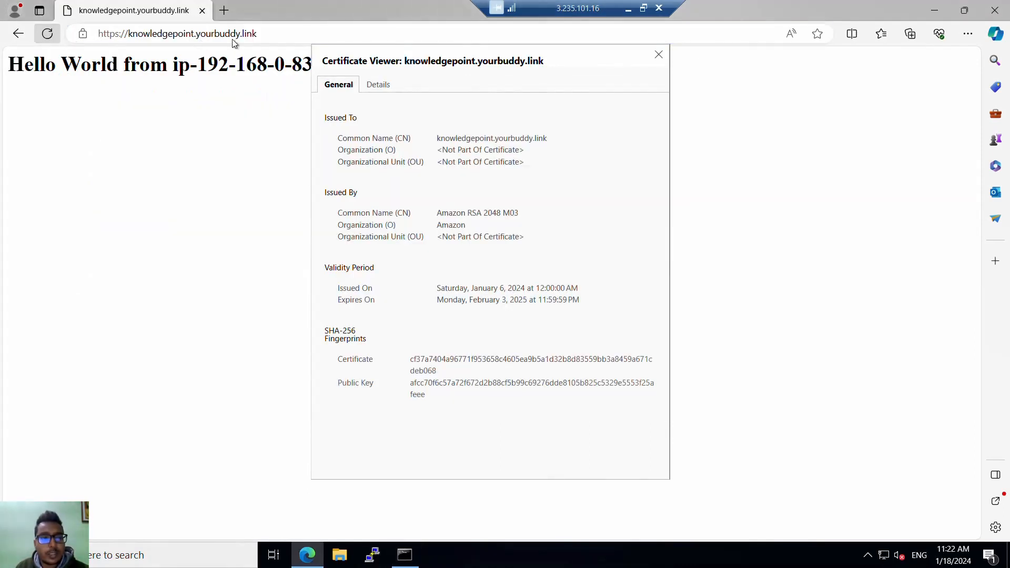
{"action": "left_click", "coordinate": [284, 38]}
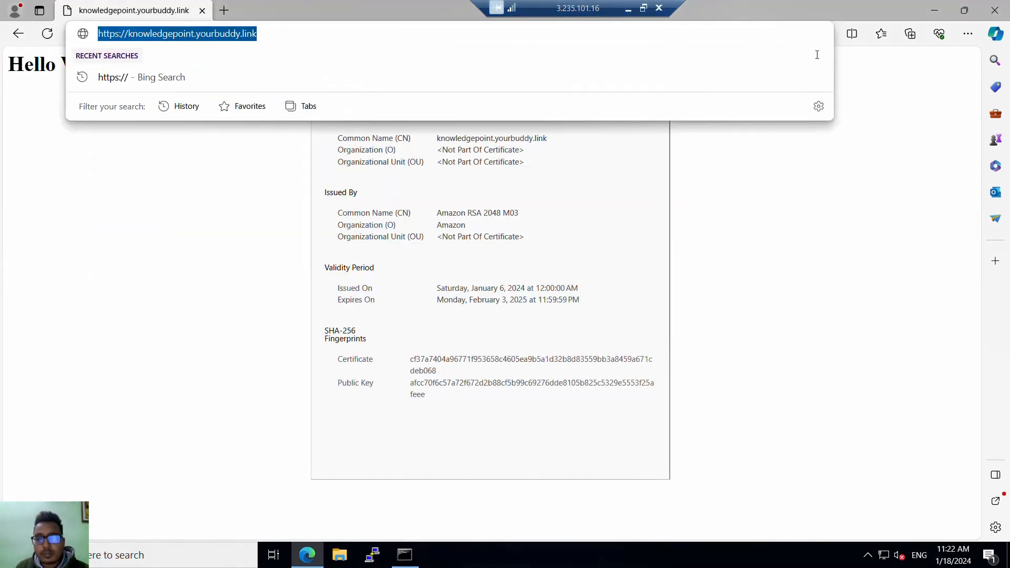
{"action": "left_click", "coordinate": [969, 34]}
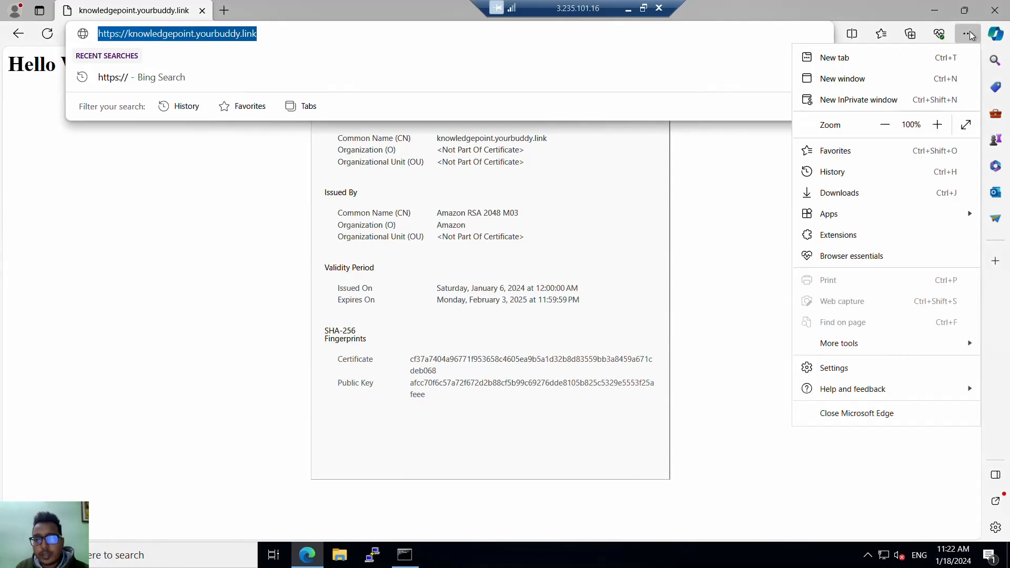
{"action": "left_click", "coordinate": [861, 100]}
{"action": "key", "text": "ctrl+v"}
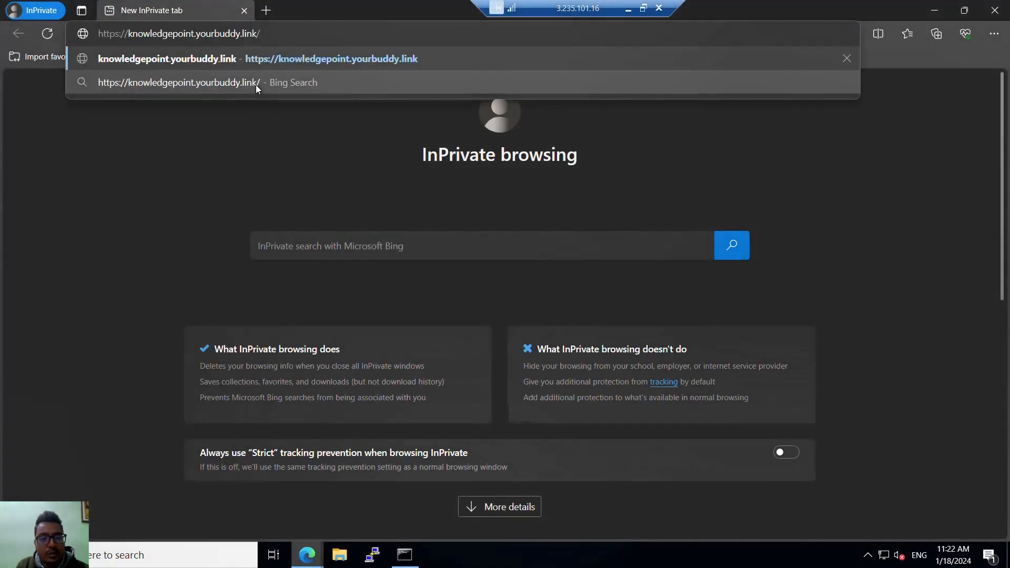
{"action": "key", "text": "Return"}
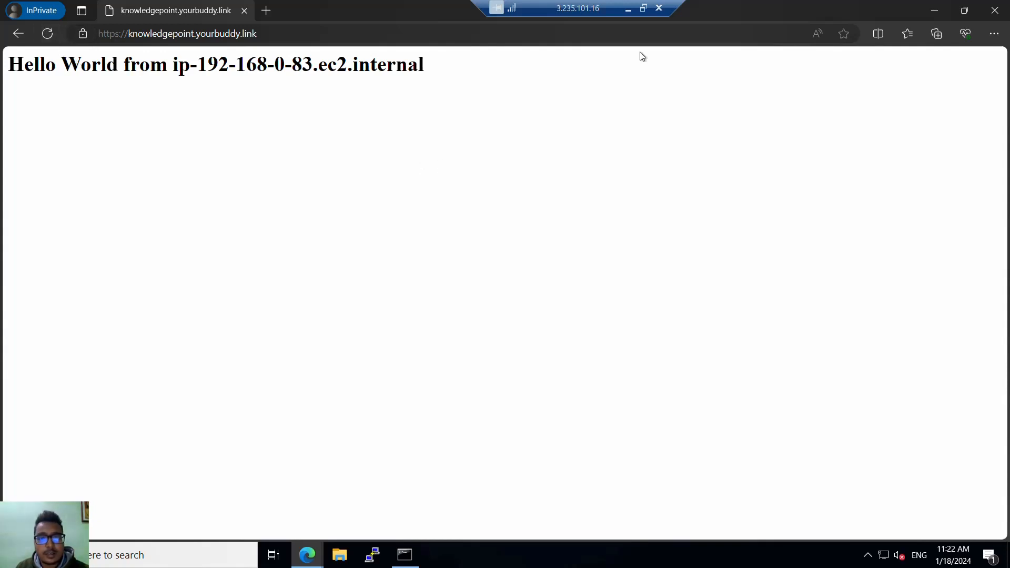
Step: Minimize the InPrivate window and the remote session, and review the NLB-SG details and inbound rules in the local browser
{"action": "left_click", "coordinate": [934, 10]}
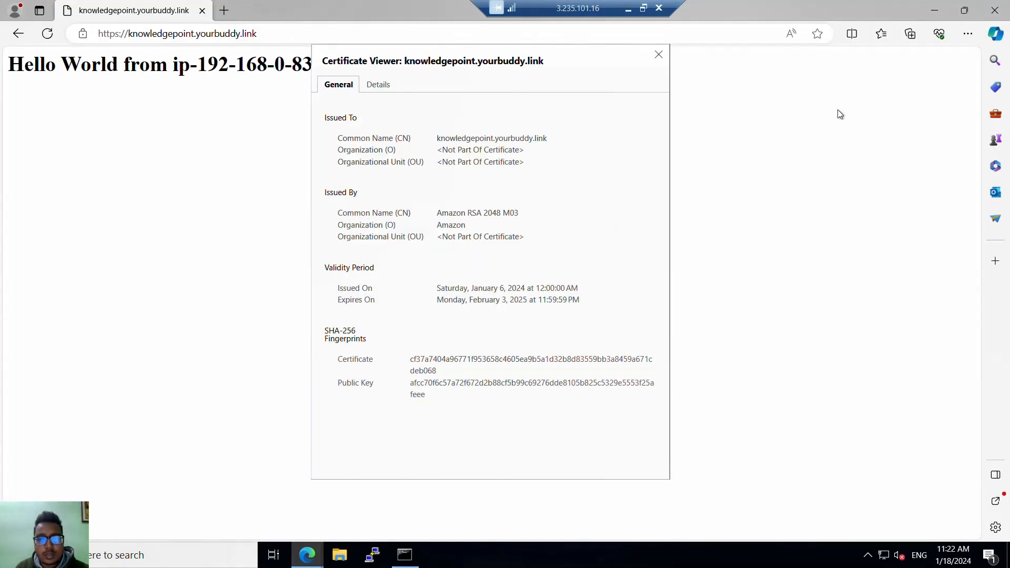
{"action": "left_click", "coordinate": [628, 8]}
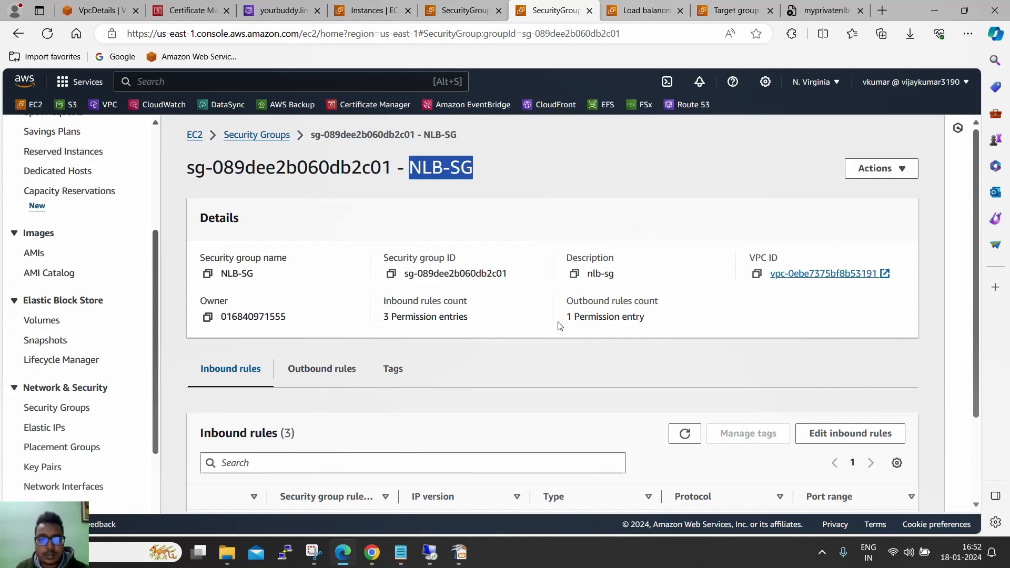
{"action": "scroll", "coordinate": [557, 355], "scroll_direction": "down", "scroll_amount": 1}
{"action": "scroll", "coordinate": [559, 359], "scroll_direction": "up", "scroll_amount": 1}
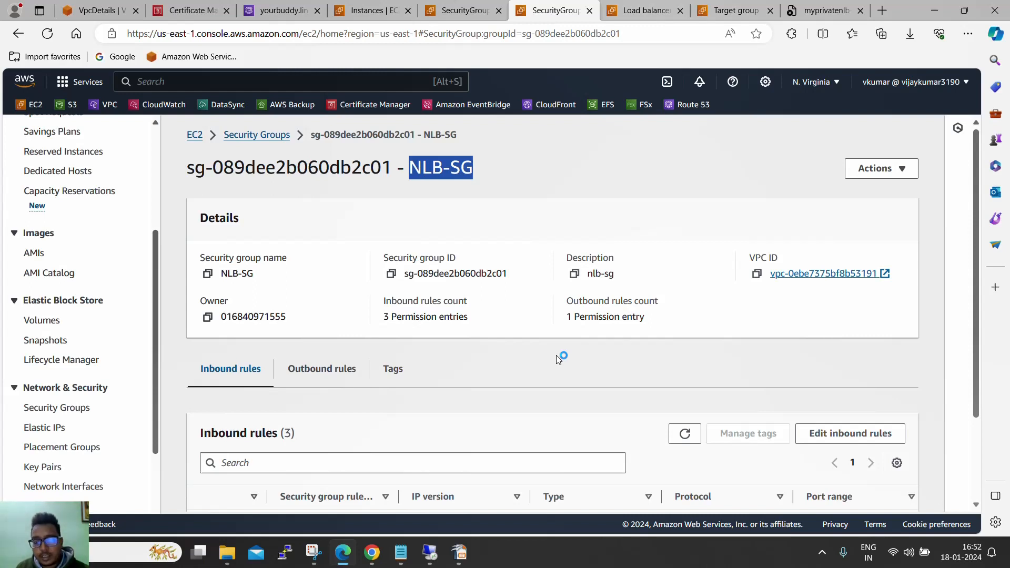
{"action": "scroll", "coordinate": [558, 355], "scroll_direction": "down", "scroll_amount": 2}
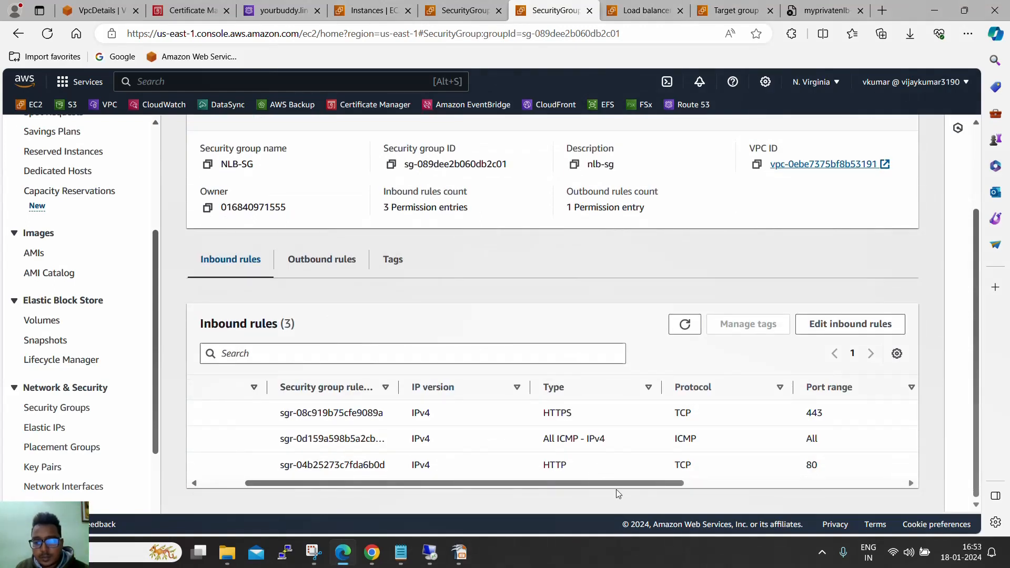
{"action": "left_click_drag", "start_coordinate": [629, 483], "coordinate": [363, 496]}
Step: Review the Route 53 change info for yourbuddy.link and the private load balancer's details and TLS:443 listener
{"action": "left_click", "coordinate": [292, 10]}
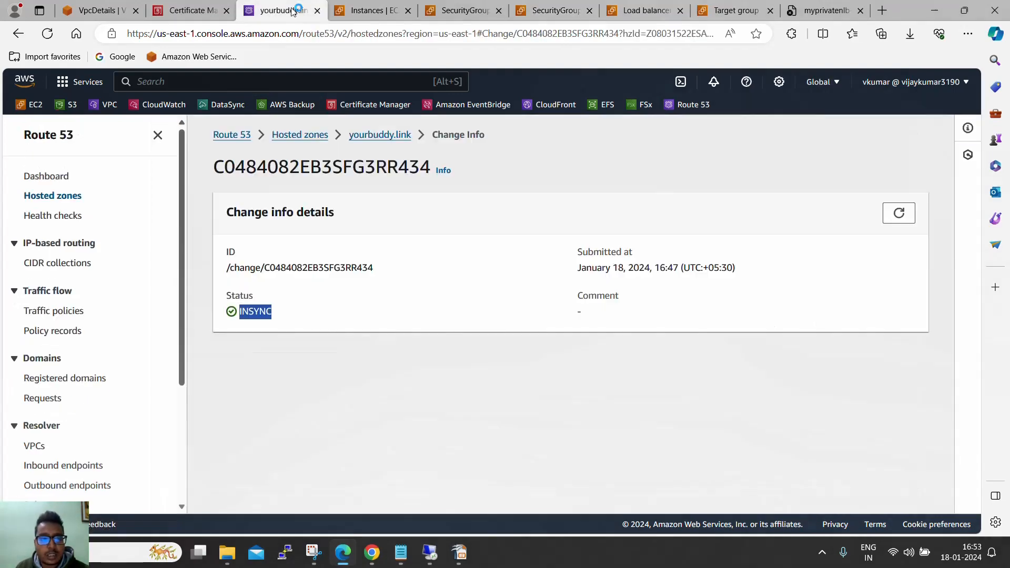
{"action": "left_click", "coordinate": [473, 323]}
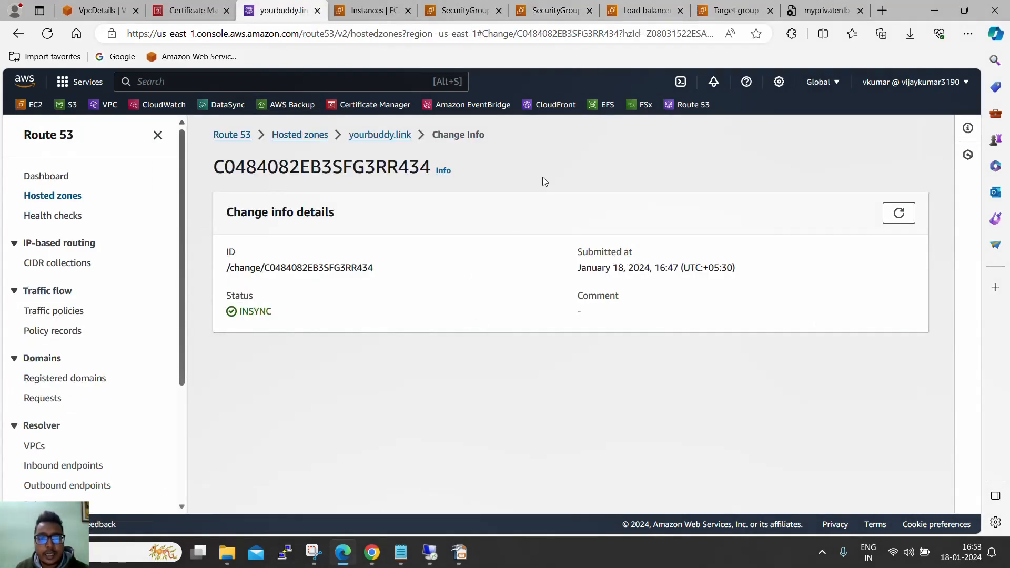
{"action": "left_click", "coordinate": [472, 16]}
{"action": "left_click", "coordinate": [547, 14]}
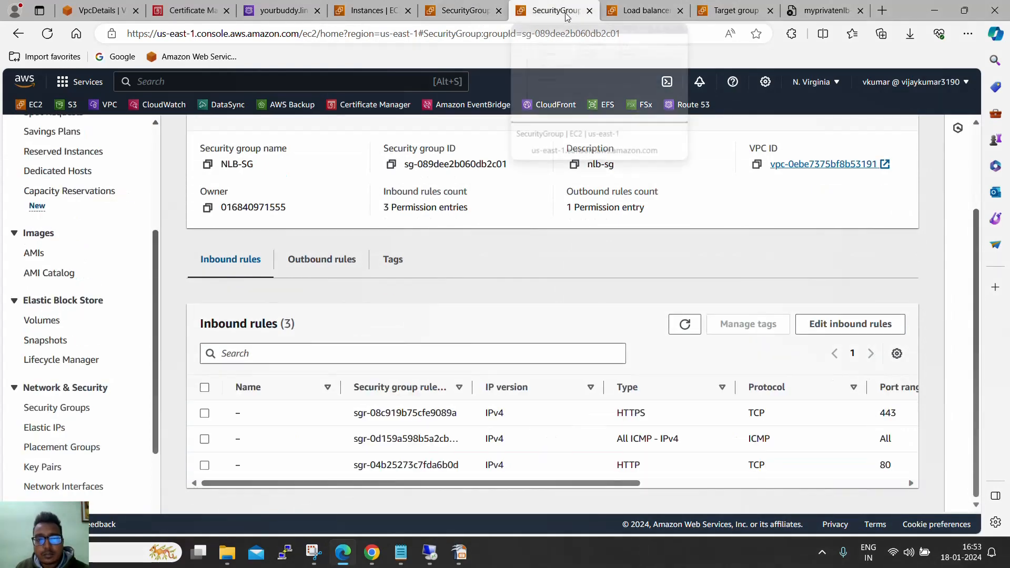
{"action": "left_click", "coordinate": [639, 13]}
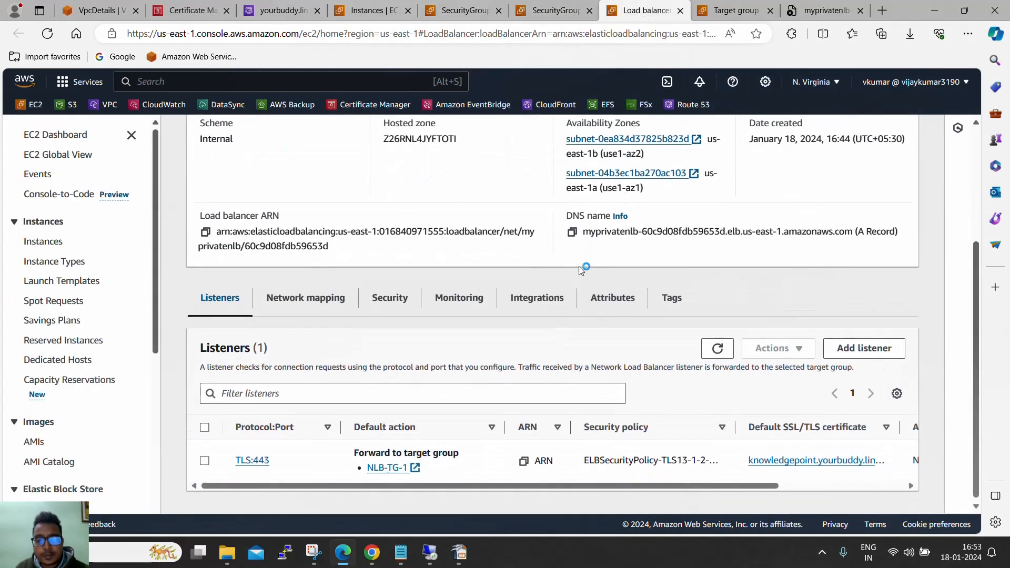